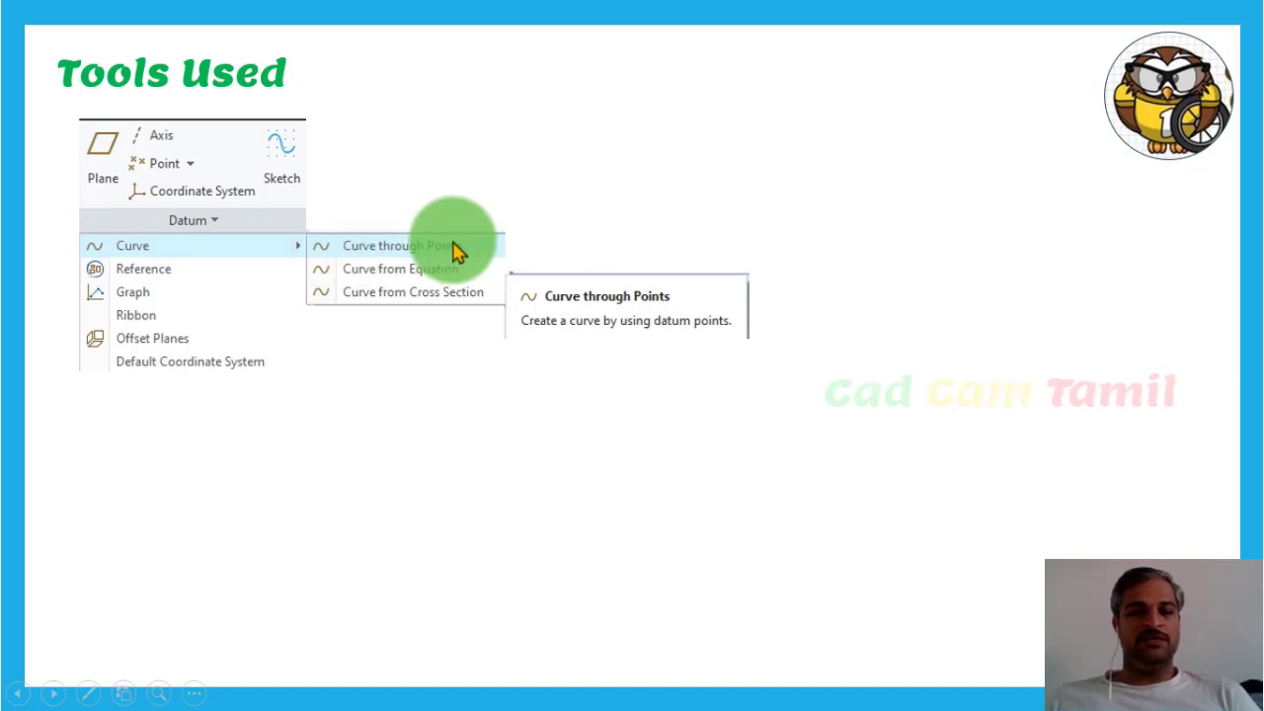
Reveal the remaining Boundary Blend, Merge and Solidify descriptions on the slide
left_click(423, 316)
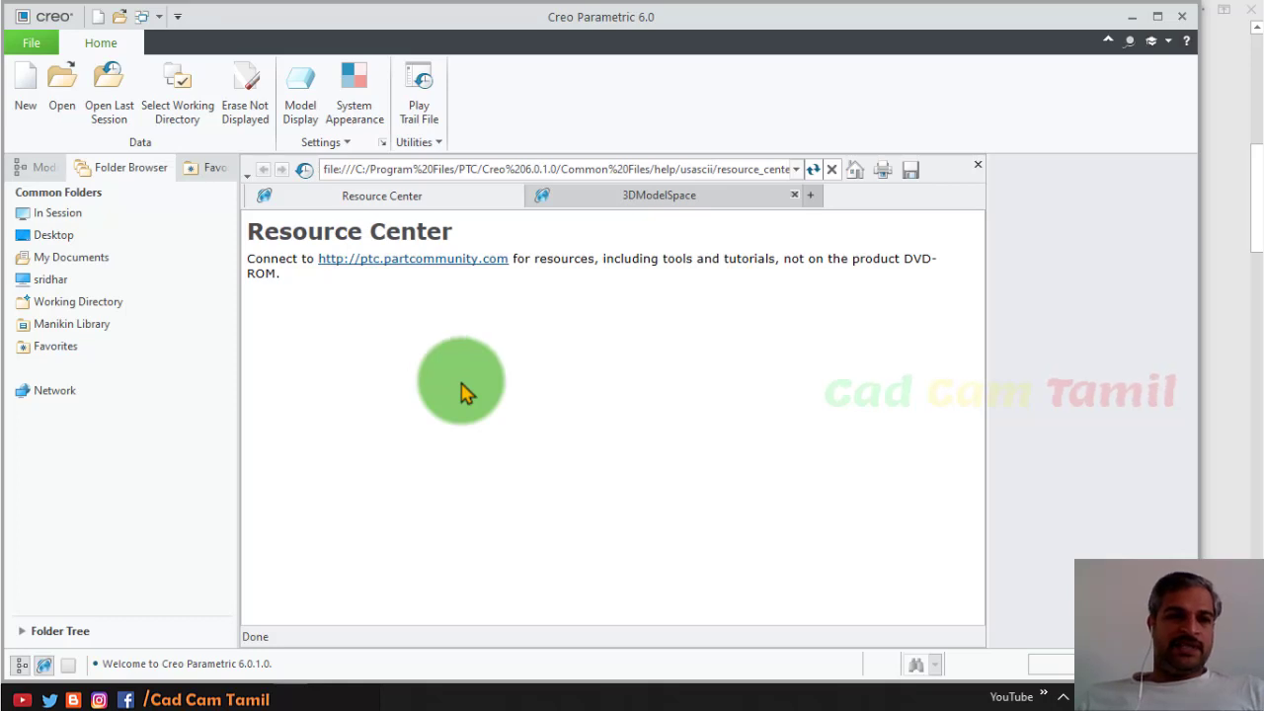
Start a new solid part named Ex_46 without the default template
left_click(23, 116)
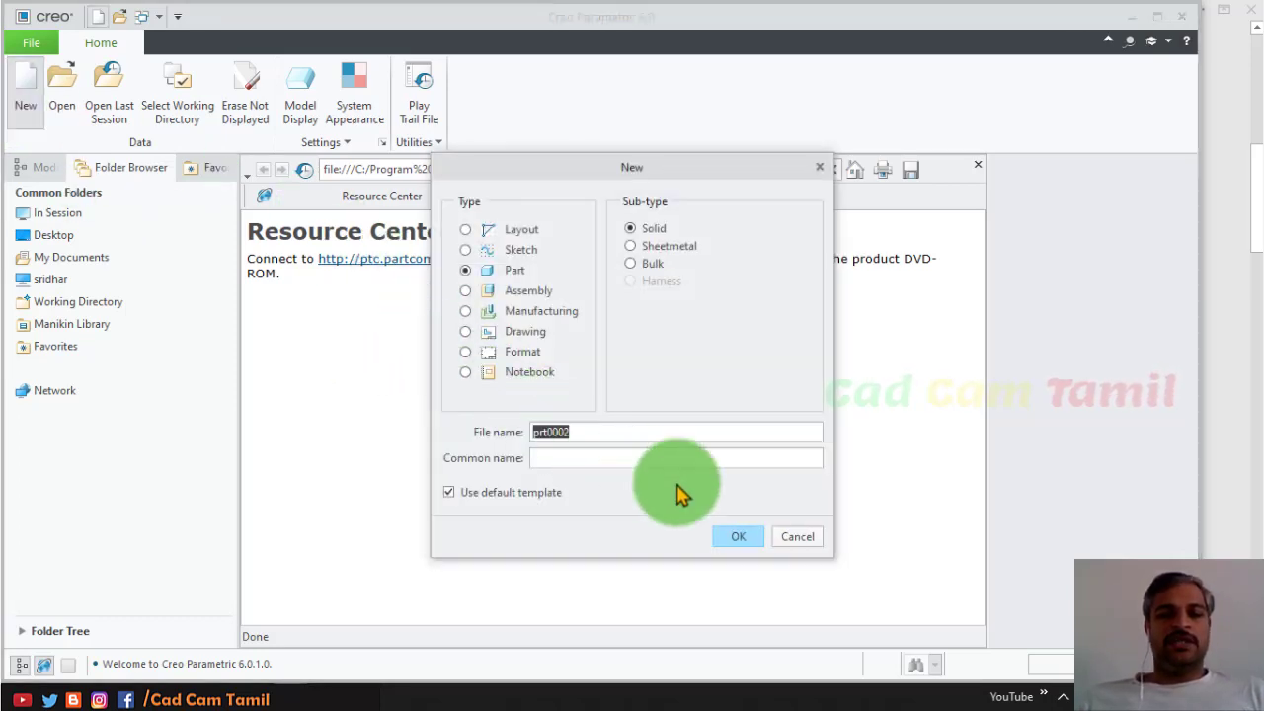
left_click(526, 493)
double_click(575, 432)
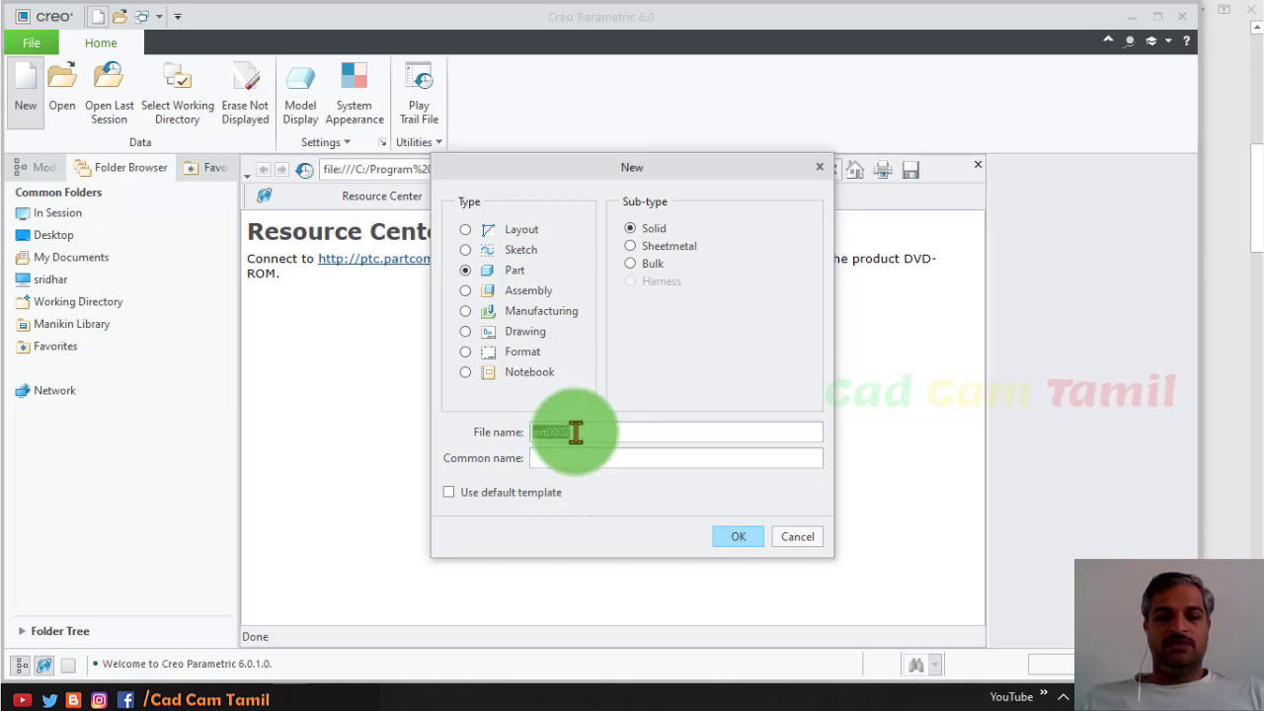
type("Ex_46")
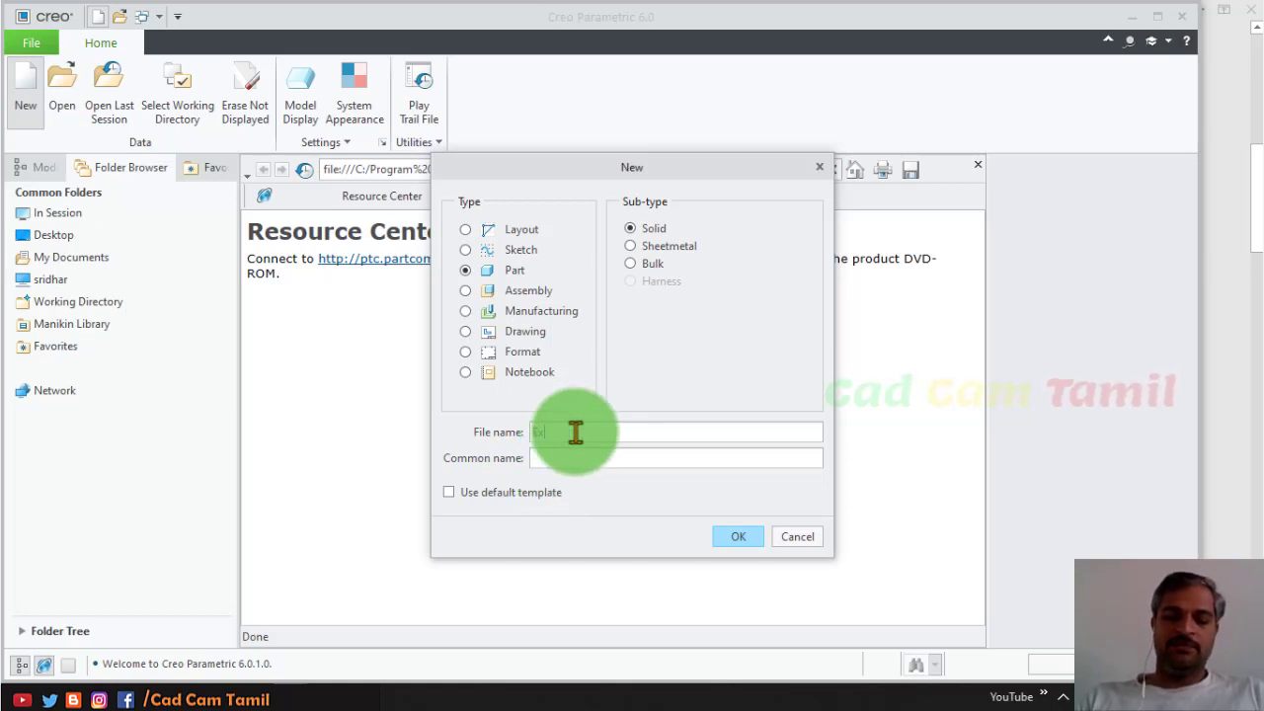
left_click(726, 541)
left_click(524, 274)
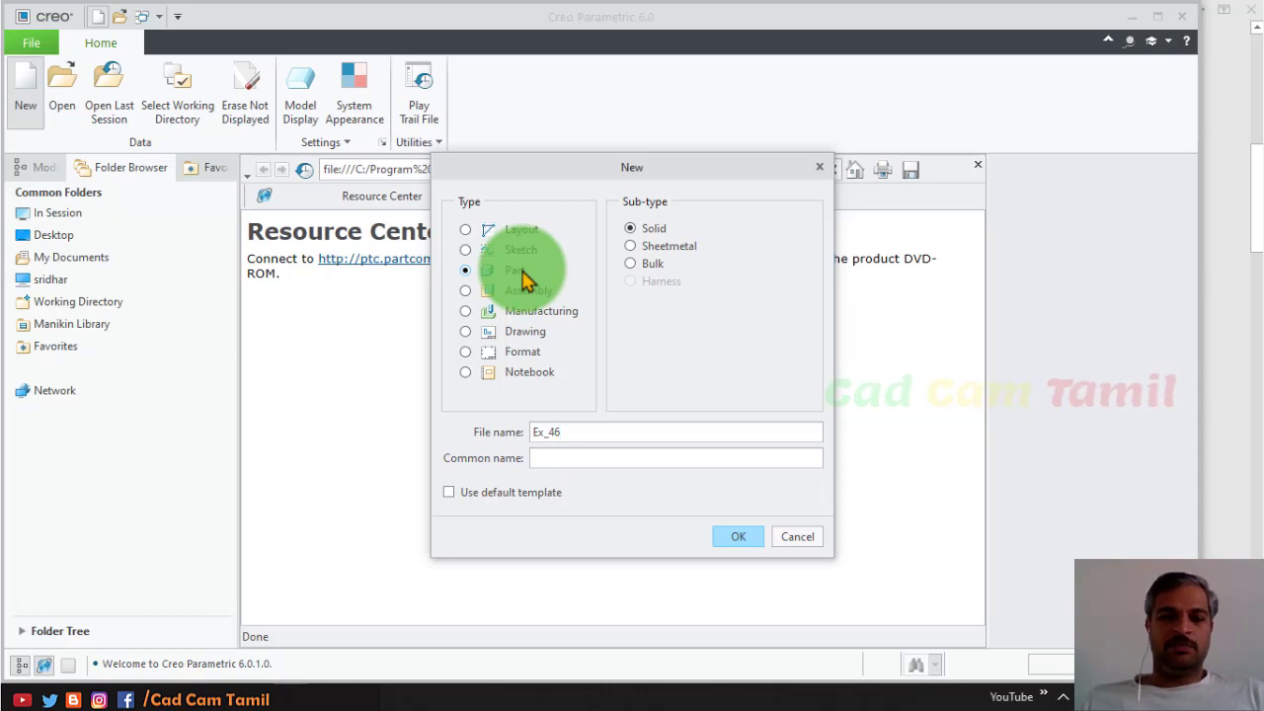
left_click(743, 545)
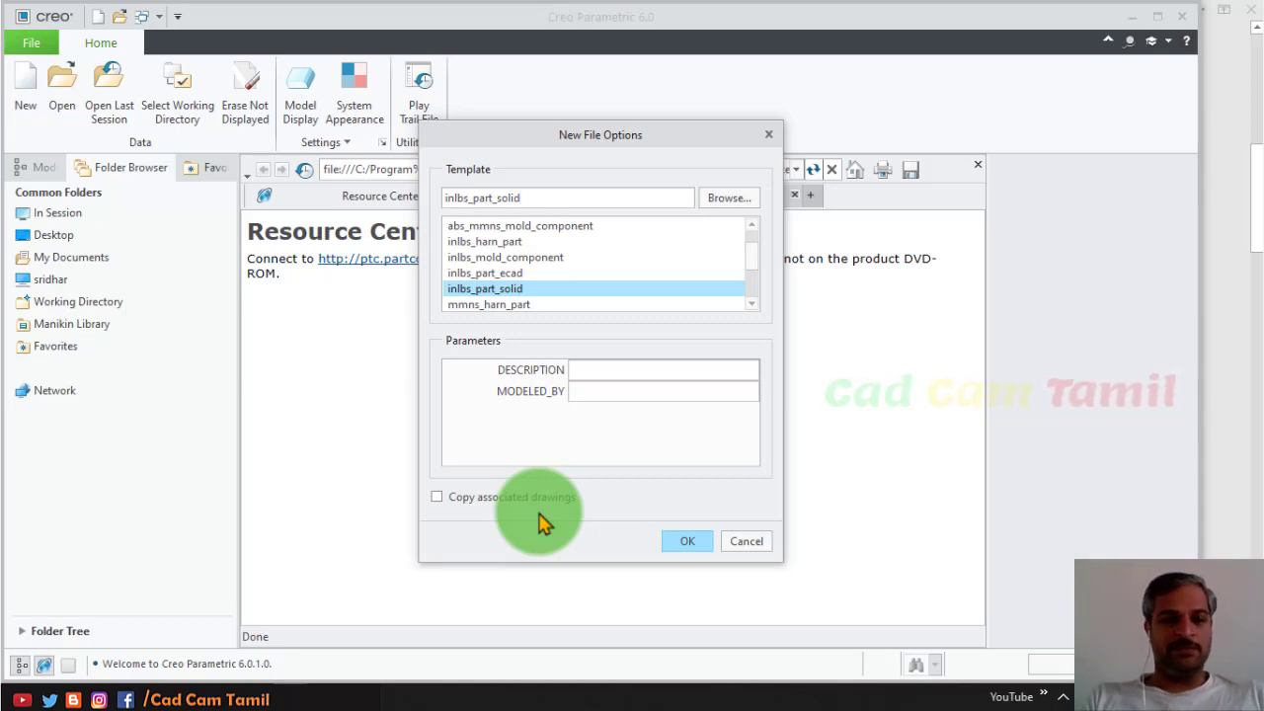
Create the part from the mmns_part_solid template
scroll(526, 289, "down", 1)
left_click(513, 288)
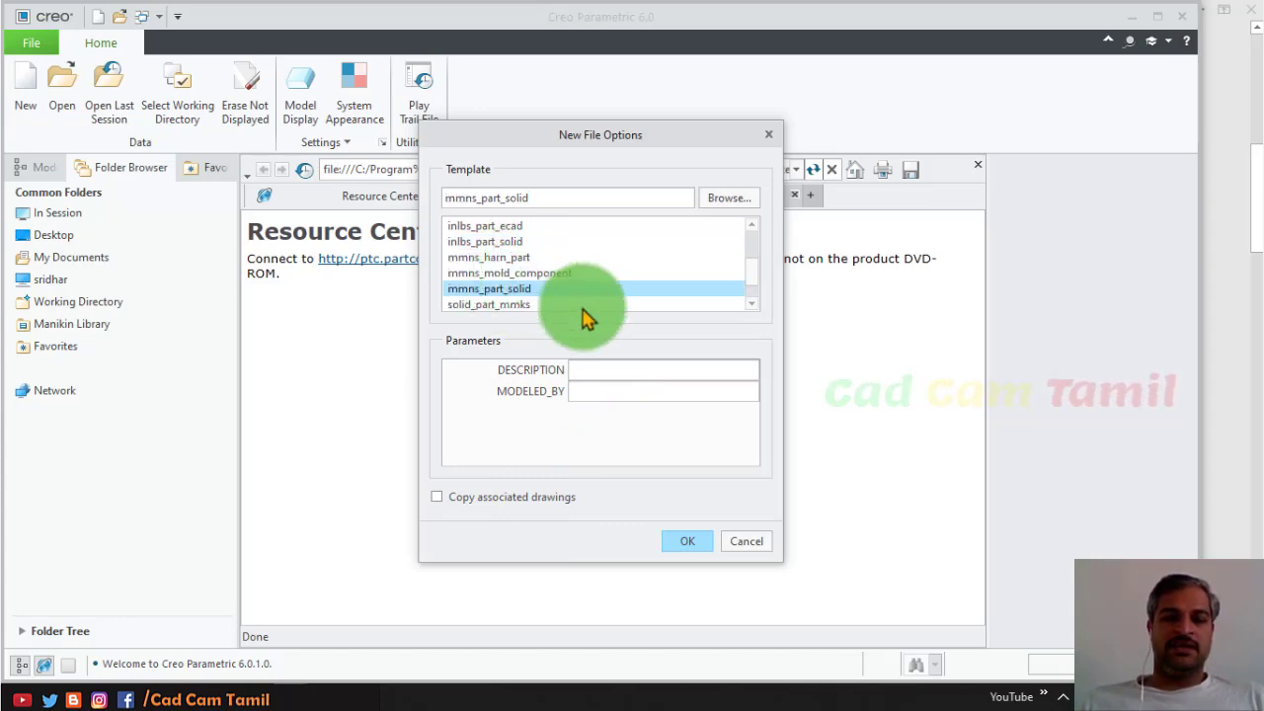
left_click(672, 548)
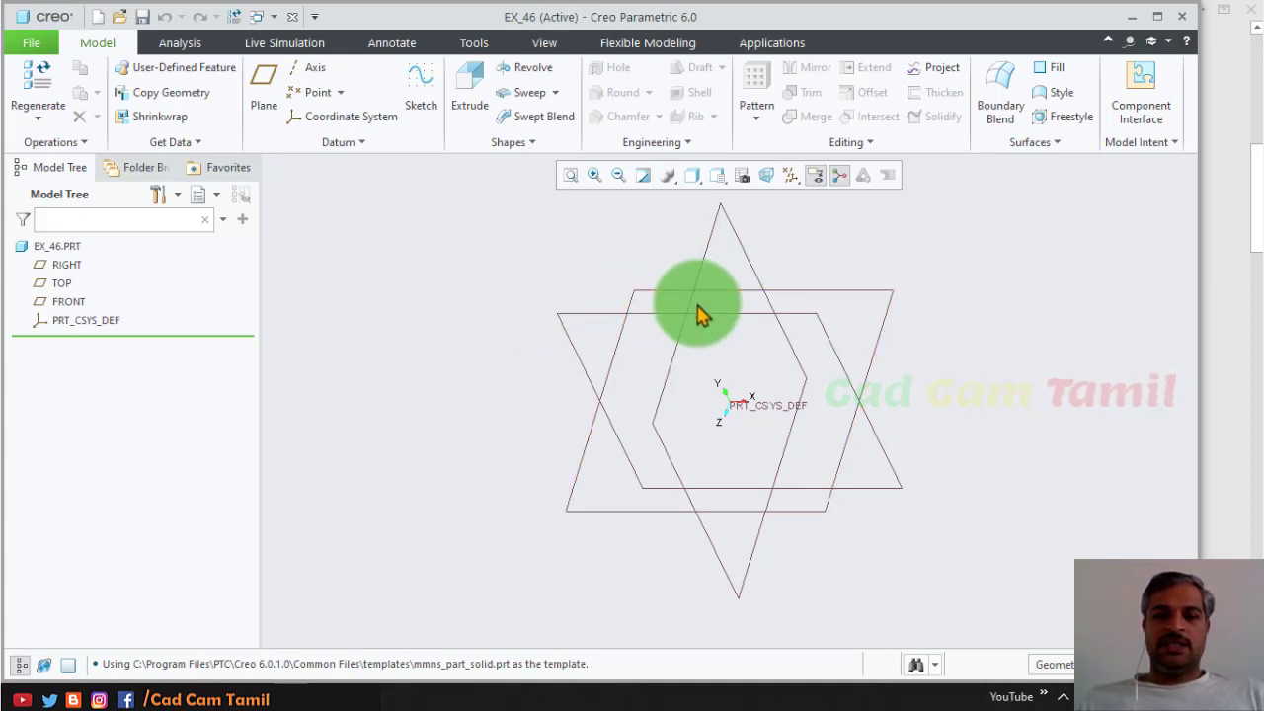
Sketch on the FRONT plane with vertical and horizontal centrelines through the origin
left_click(656, 318)
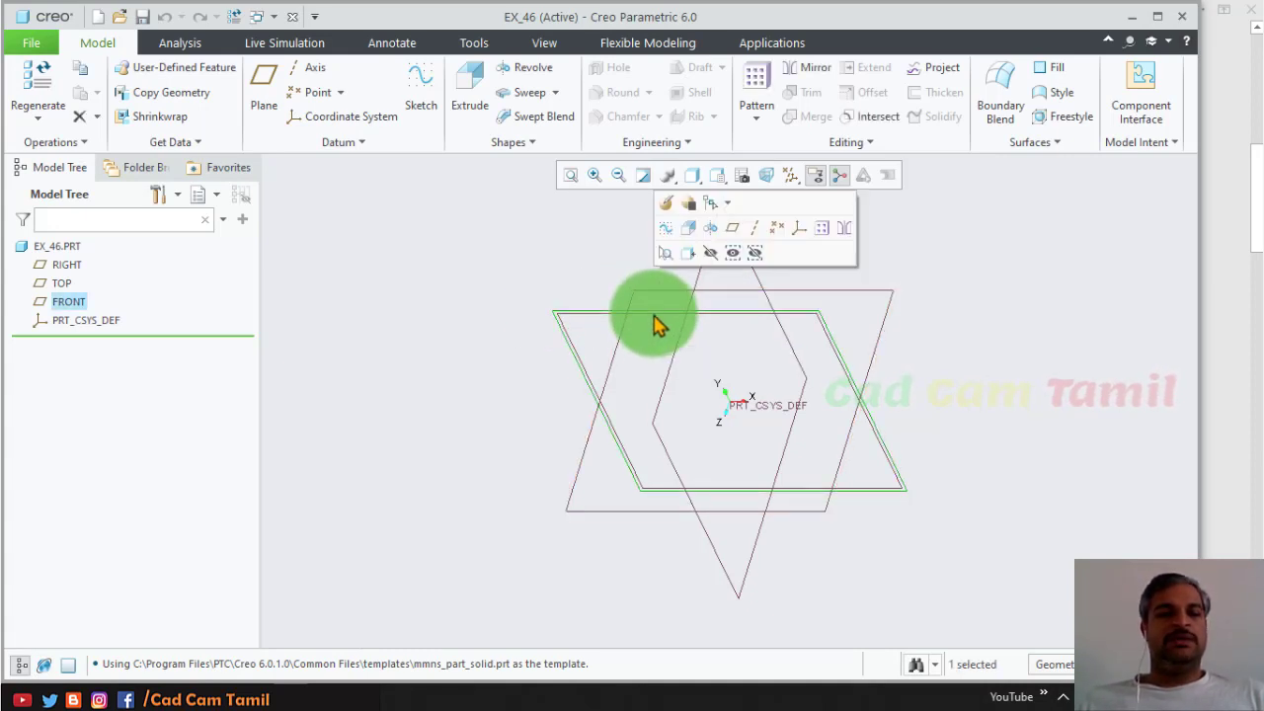
left_click(672, 246)
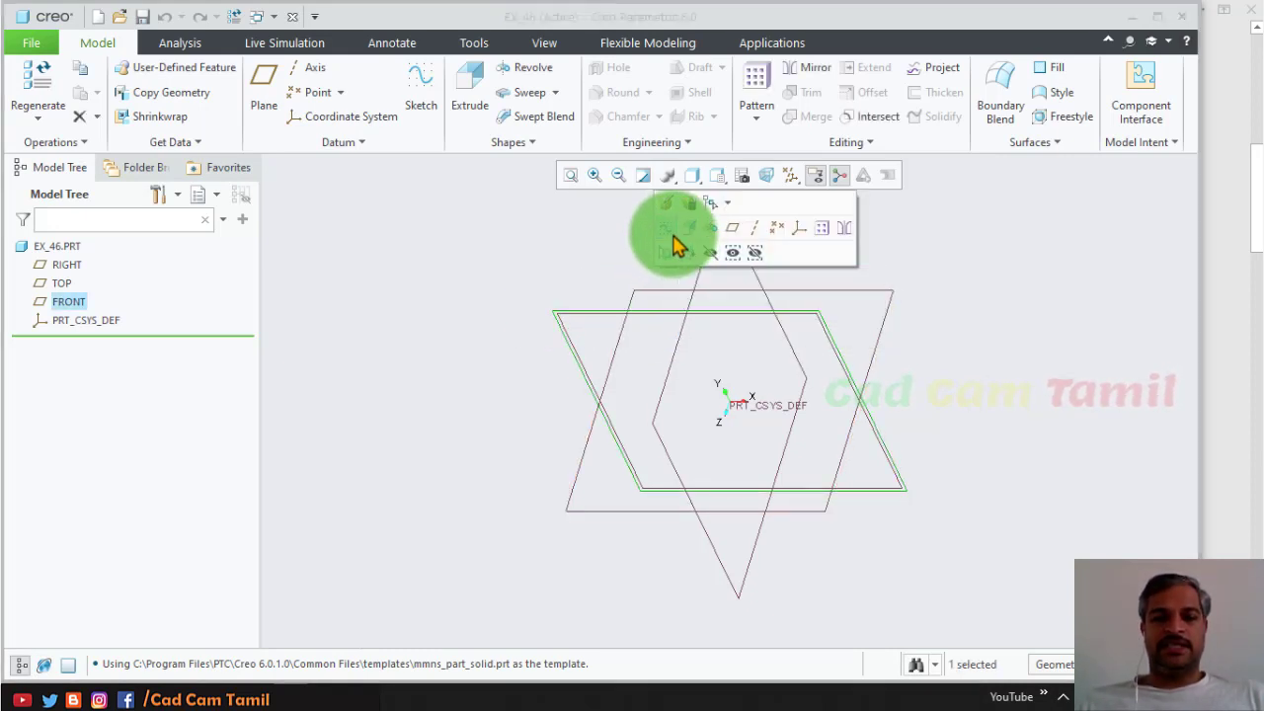
left_click(763, 179)
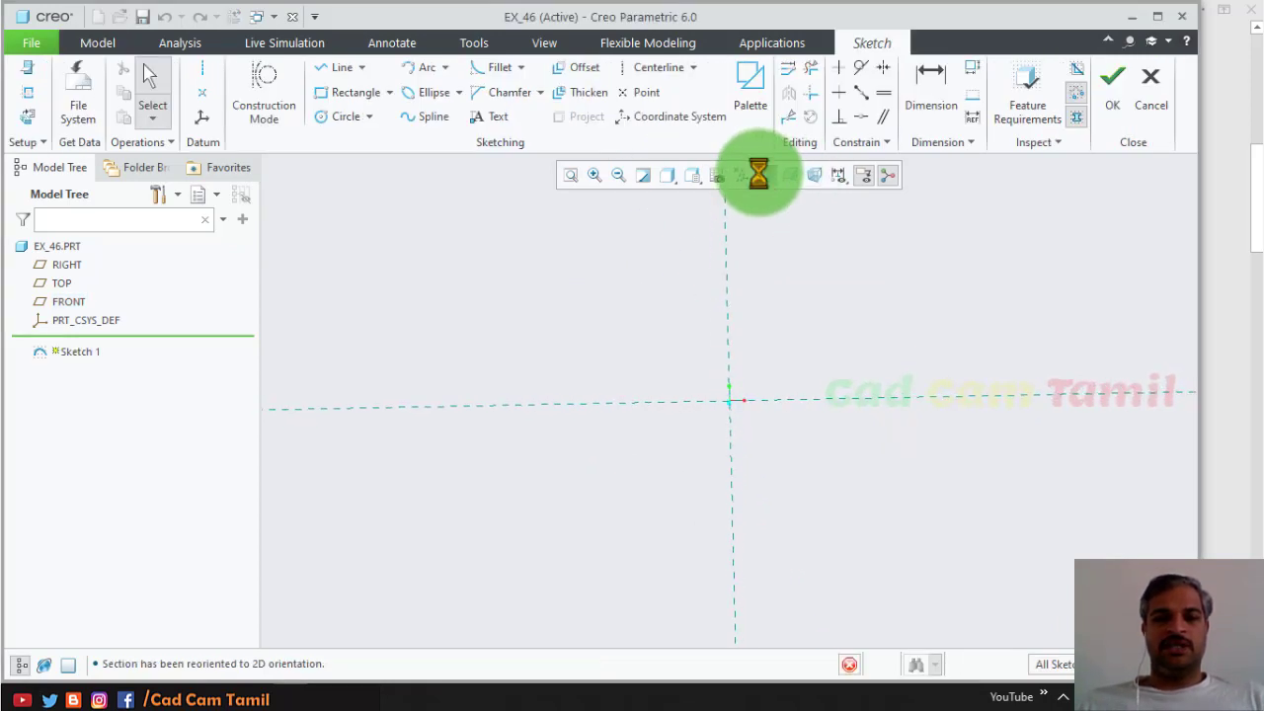
left_click(656, 67)
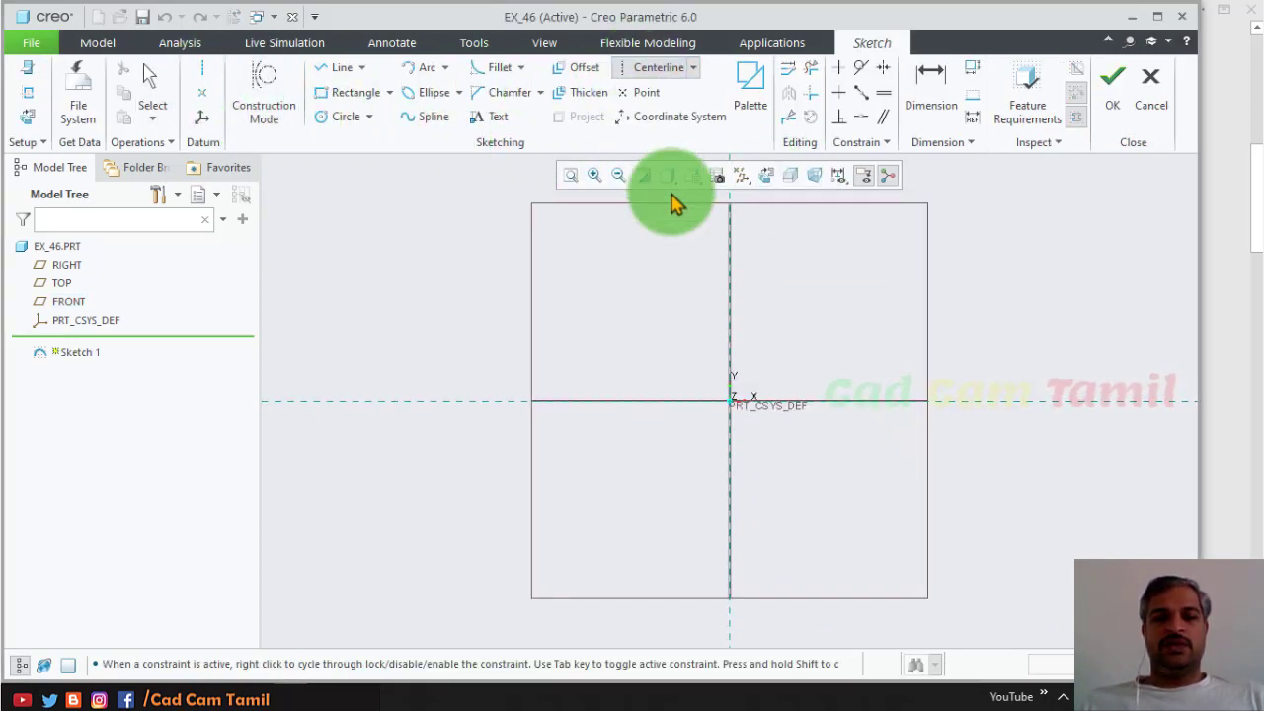
left_click(732, 247)
left_click(728, 423)
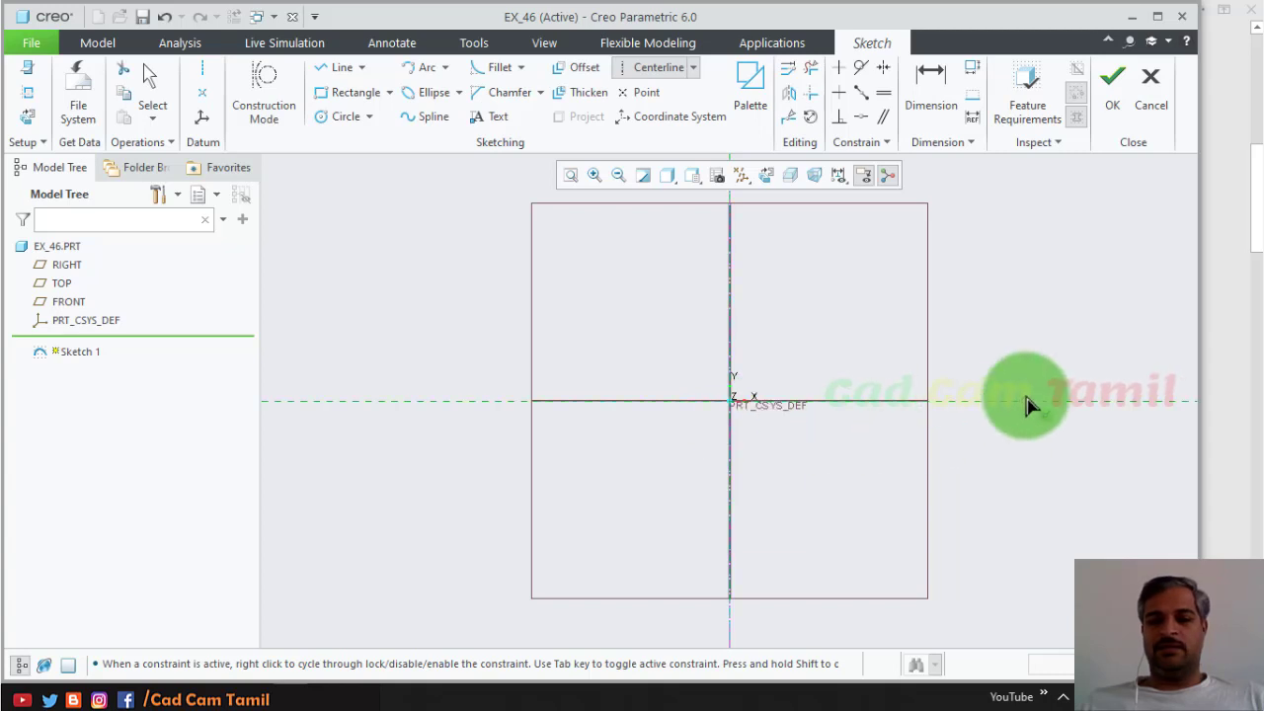
left_click(818, 406)
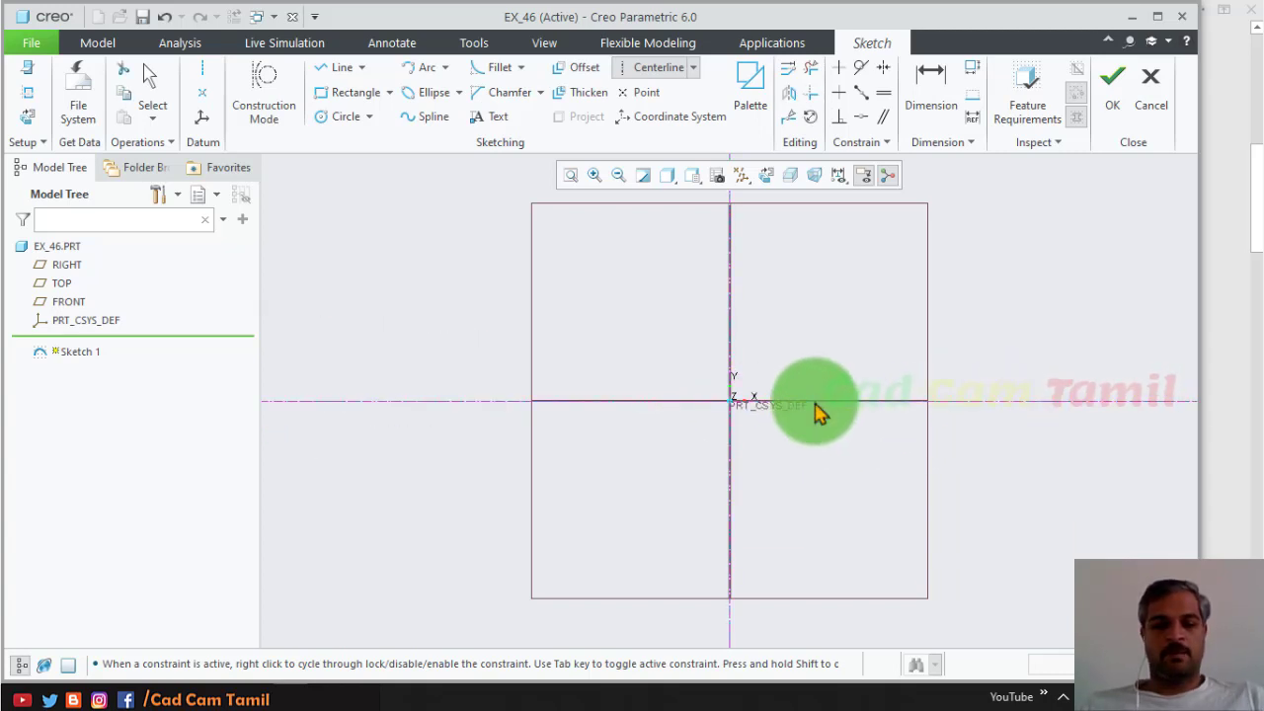
middle_click(815, 405)
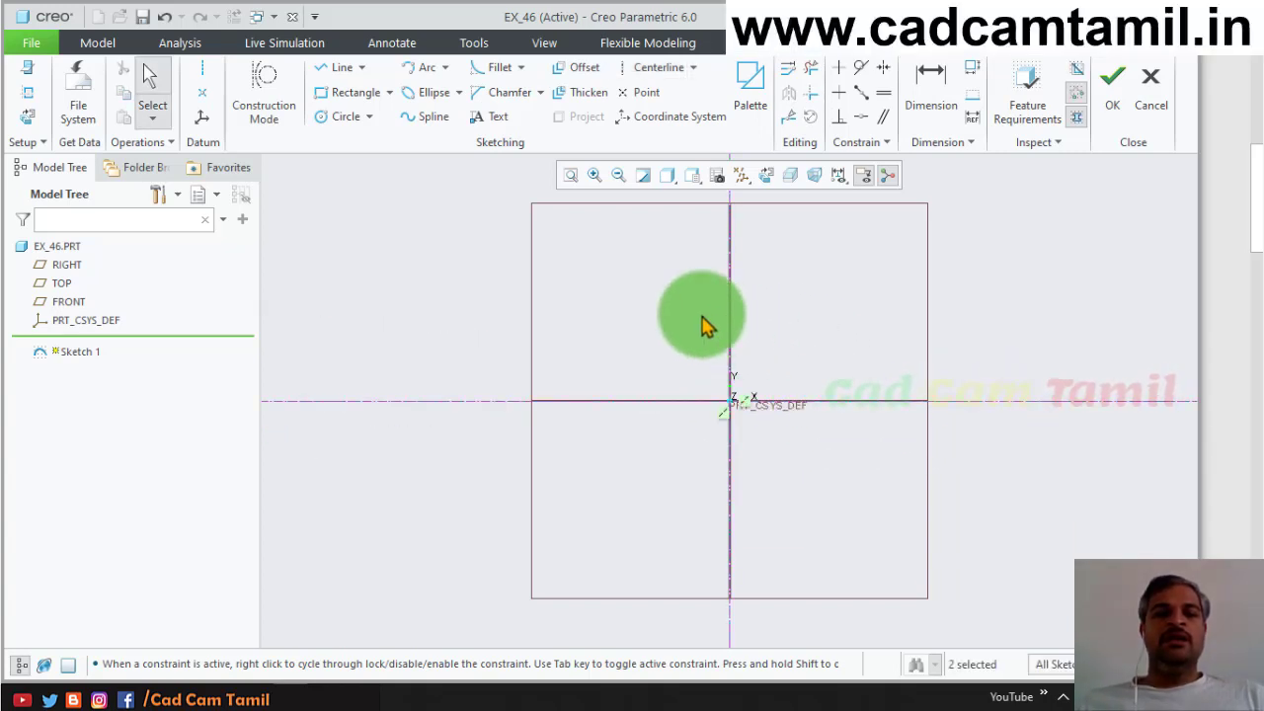
Draw a circle centred on the origin at Ø100, then check the star reference drawing
left_click(336, 116)
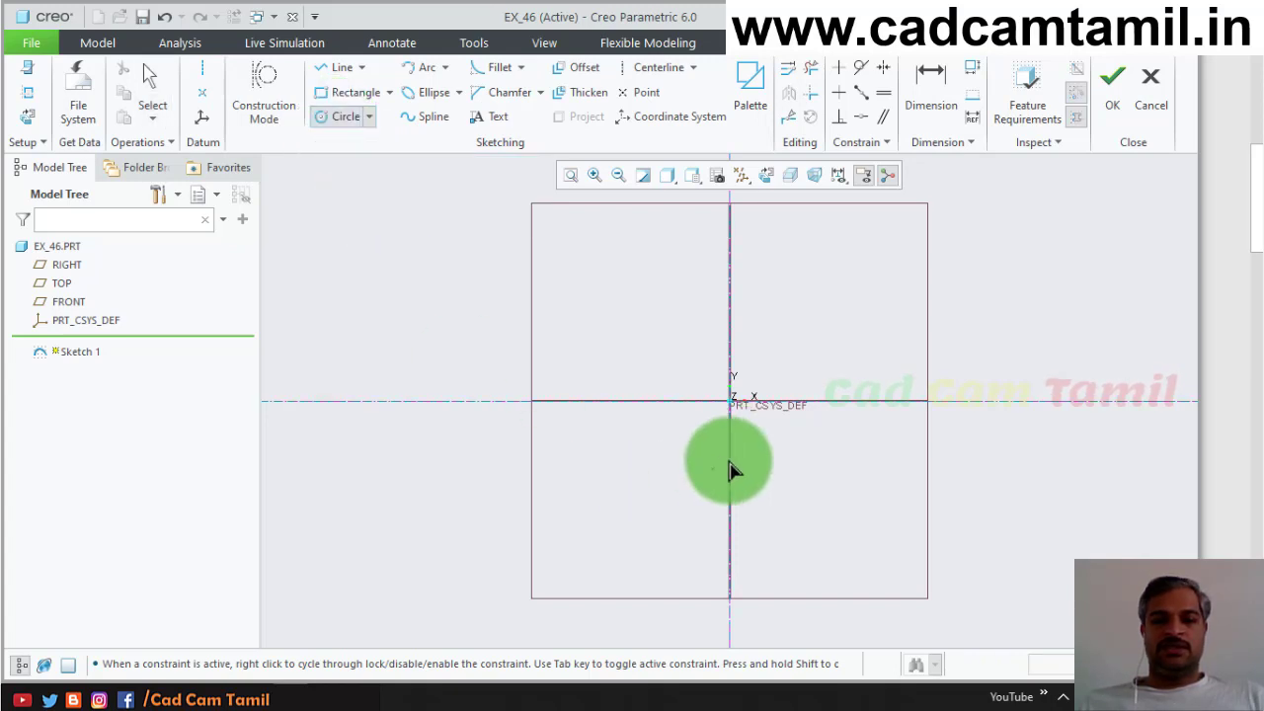
left_click(732, 403)
left_click(842, 312)
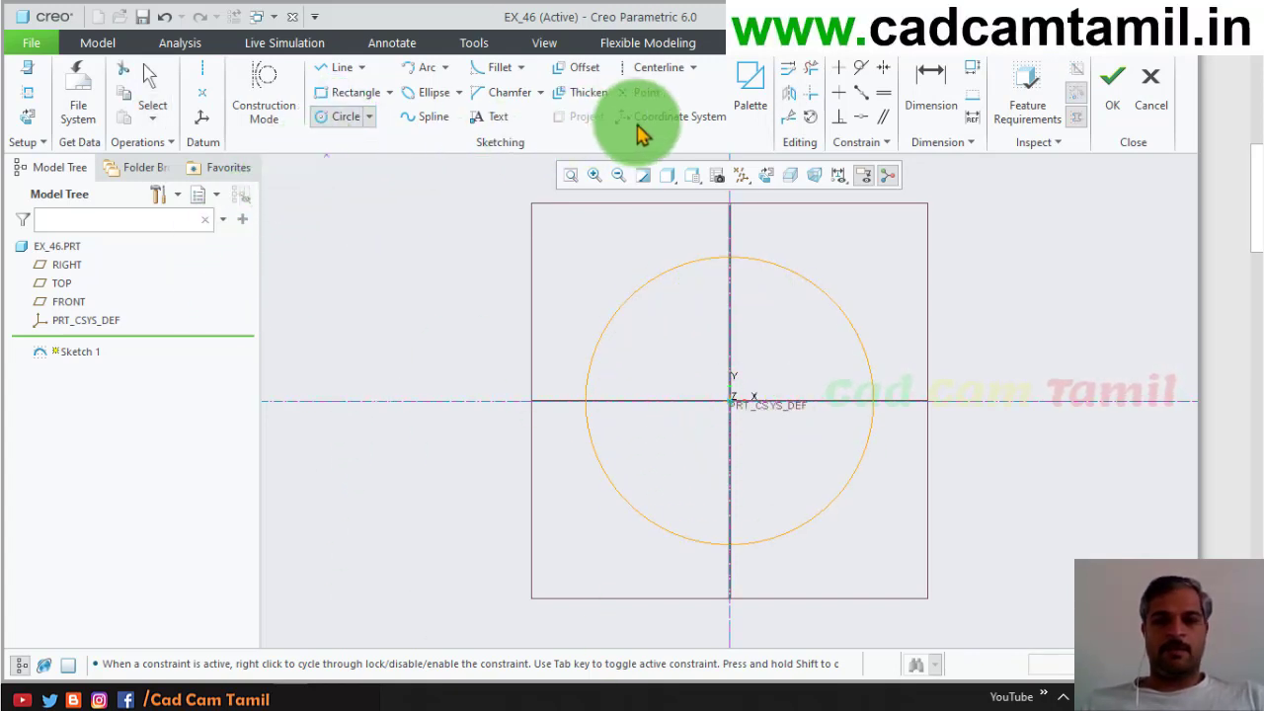
left_click(953, 87)
double_click(628, 299)
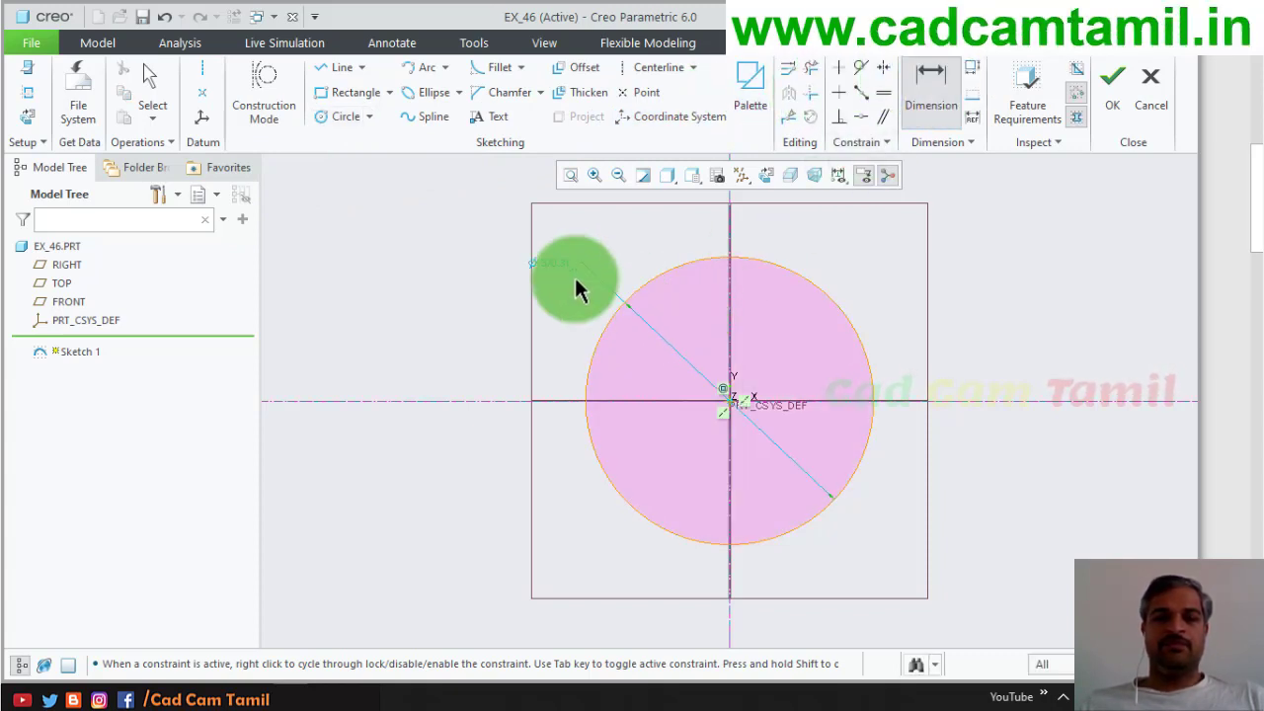
type("100")
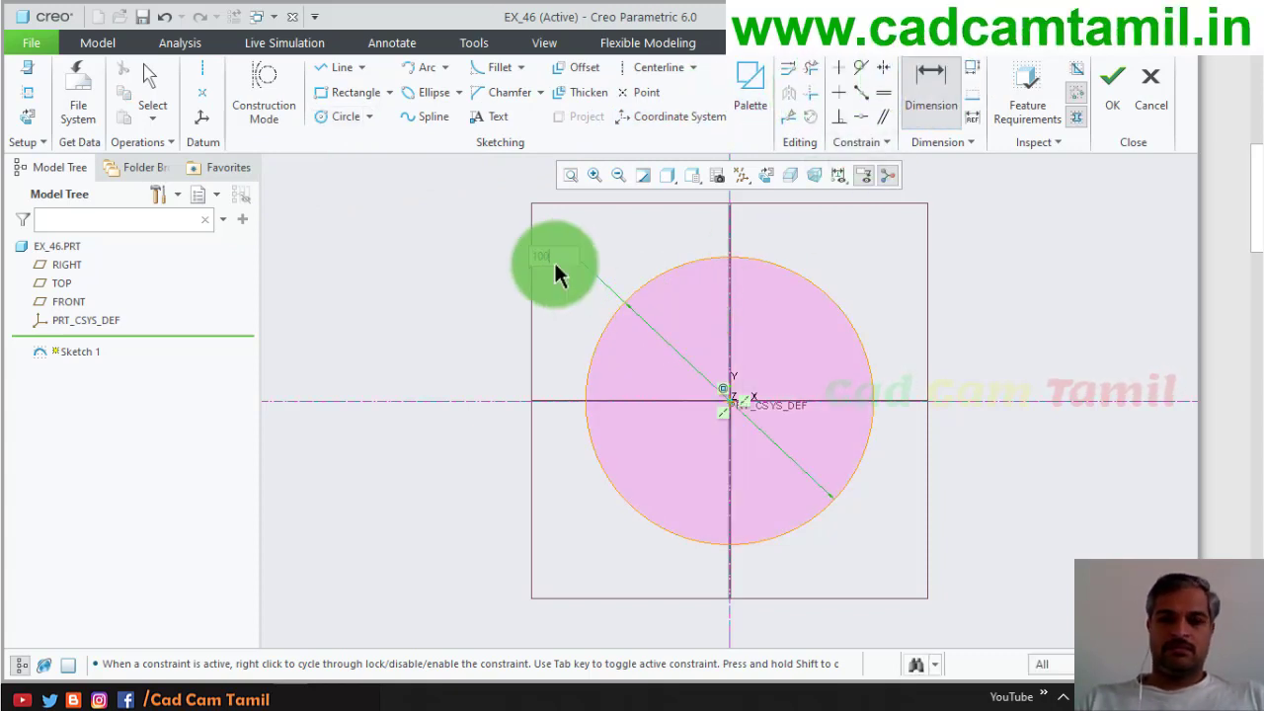
key("Return")
scroll(696, 386, "up", 2)
scroll(790, 408, "up", 2)
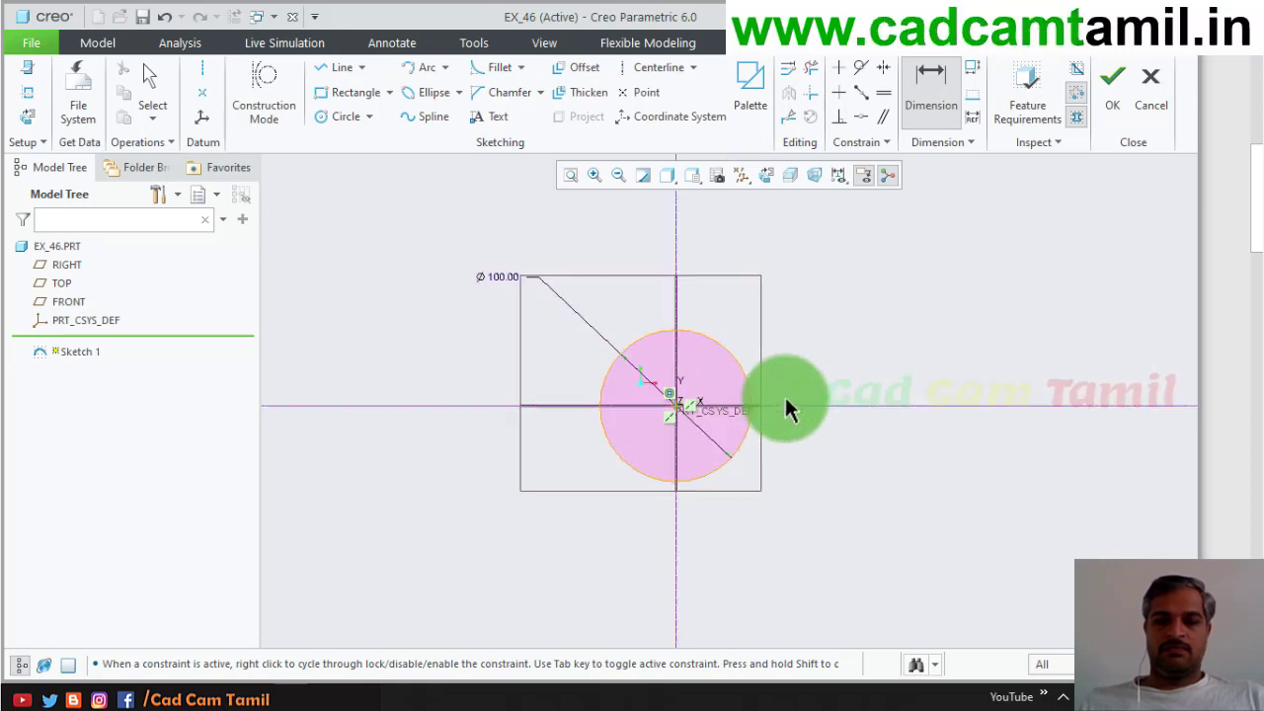
key("alt+Tab")
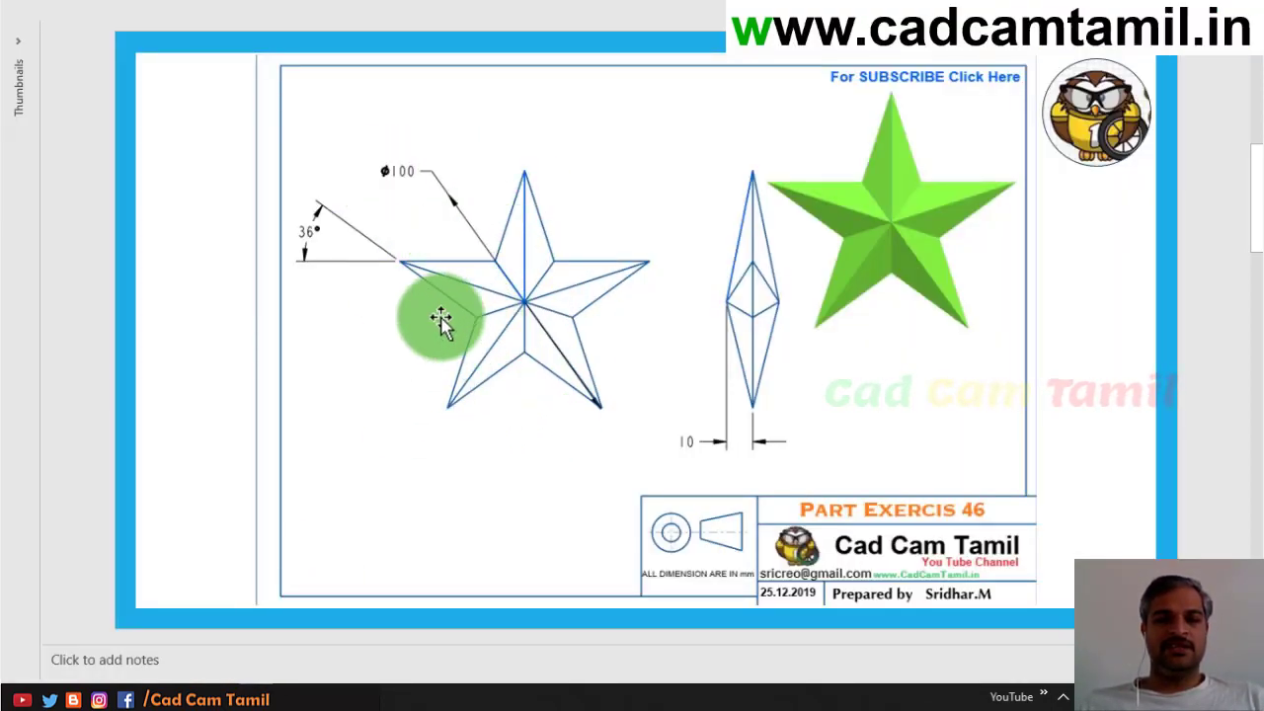
key("alt+Tab")
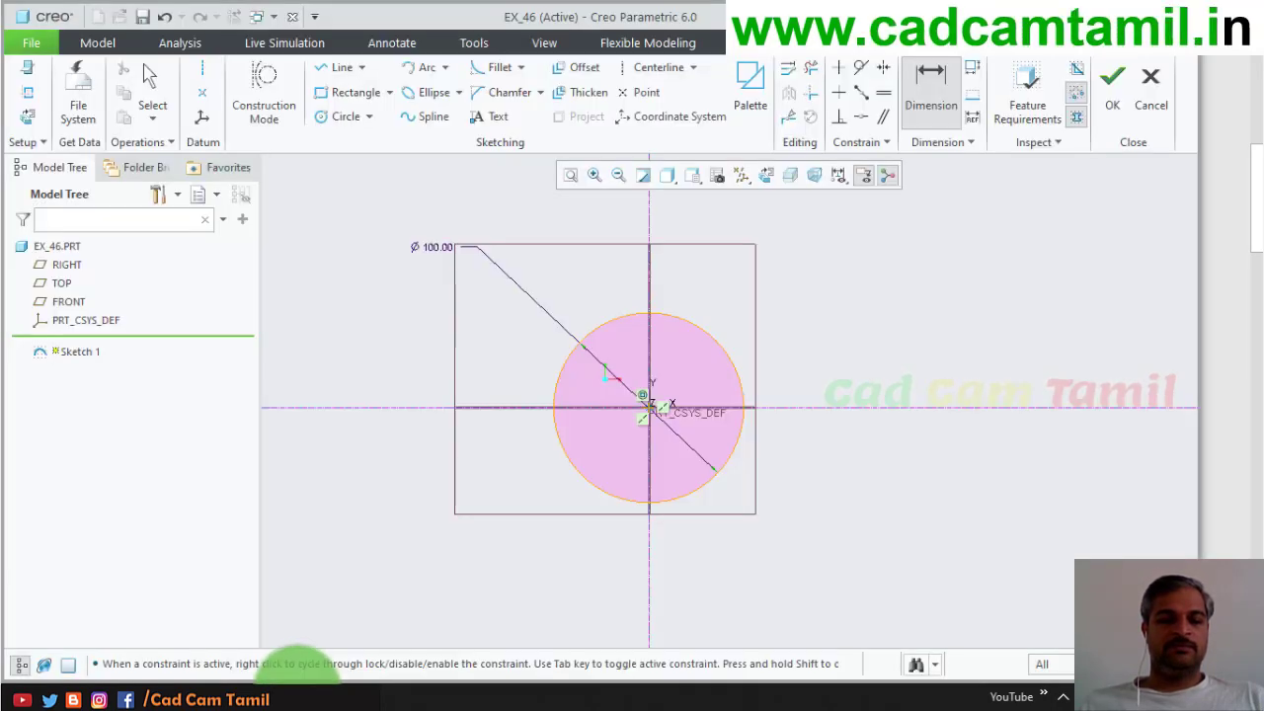
Draw a connected five-point star of lines with its points on the Ø100 circle
left_click(342, 67)
left_click(644, 264)
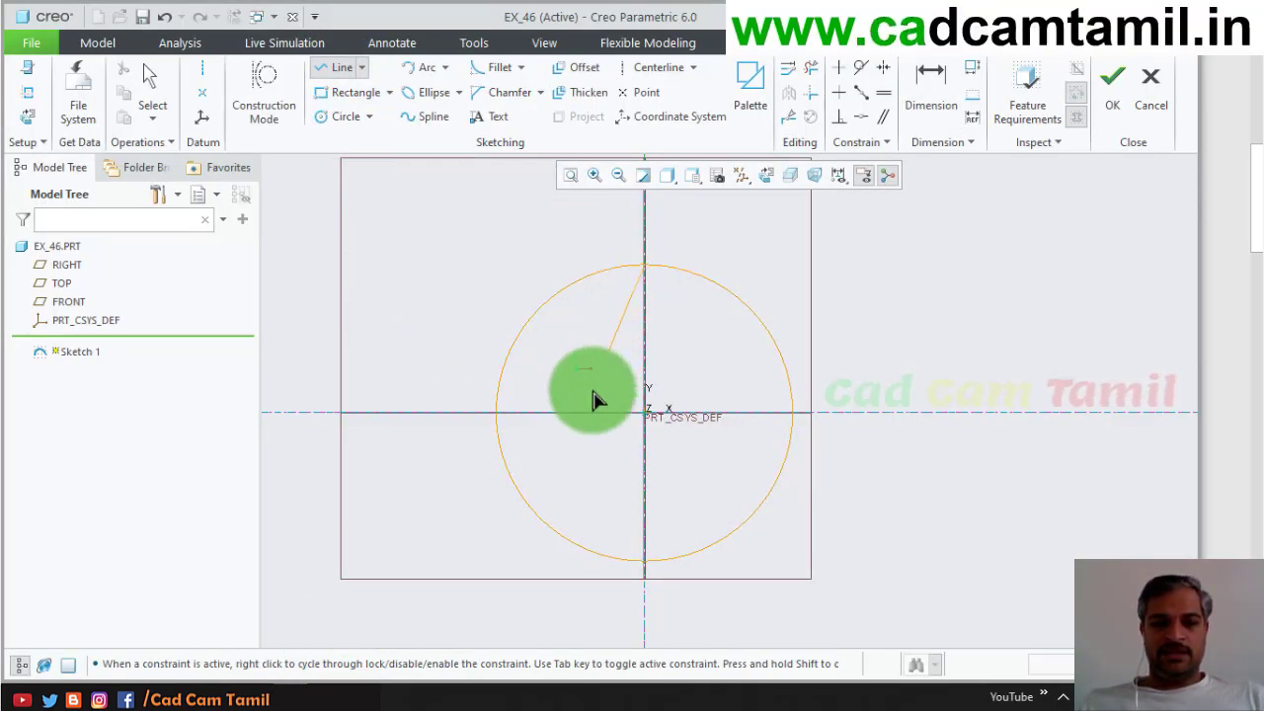
left_click(521, 491)
left_click(644, 412)
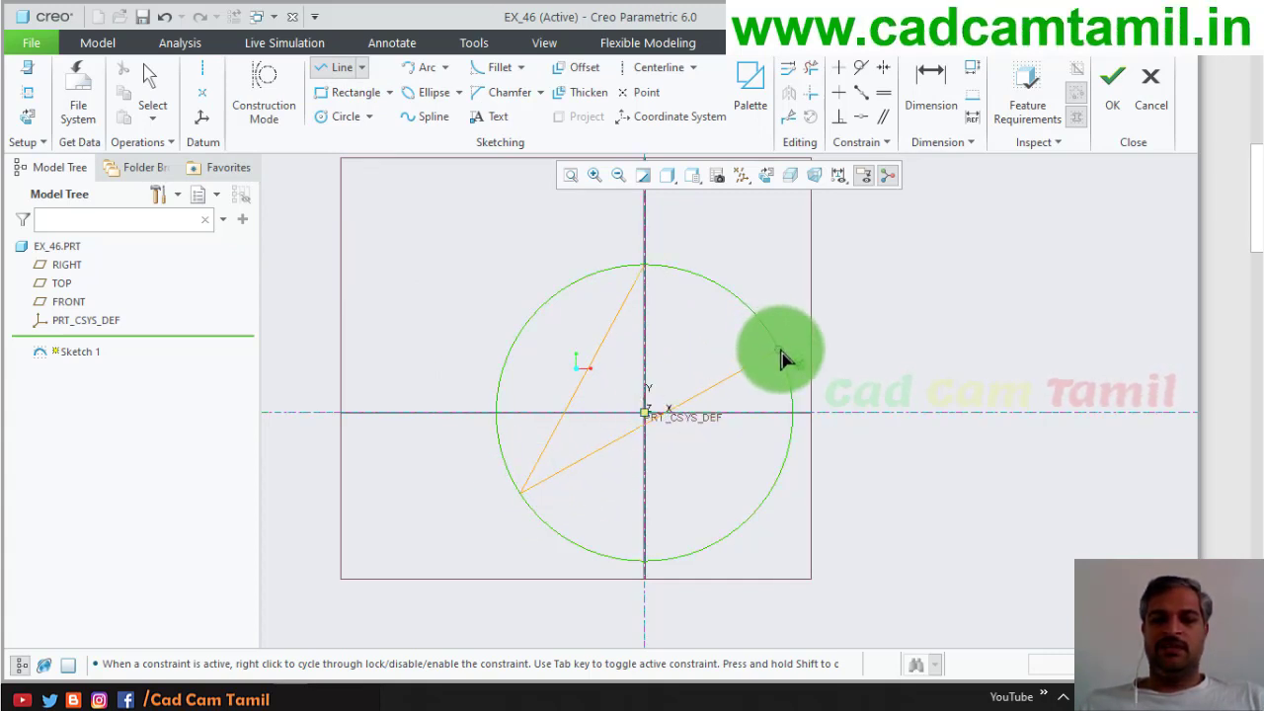
left_click(780, 350)
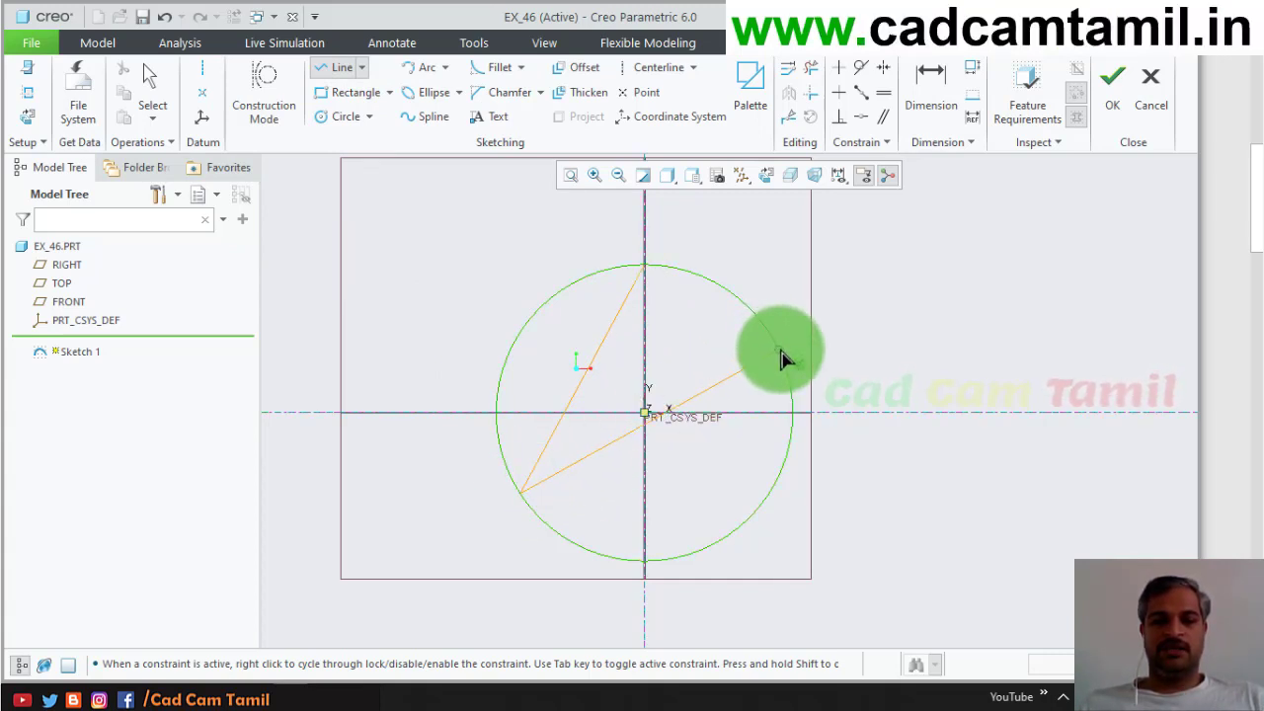
left_click(511, 351)
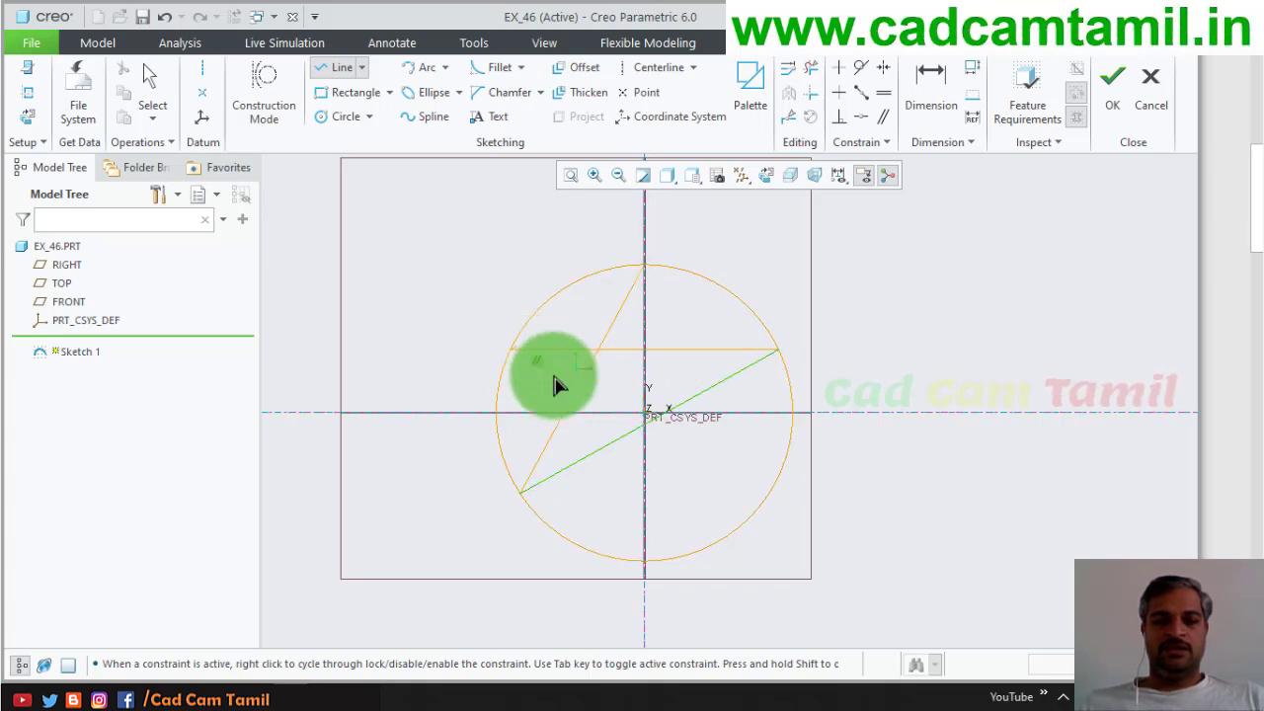
middle_click(750, 521)
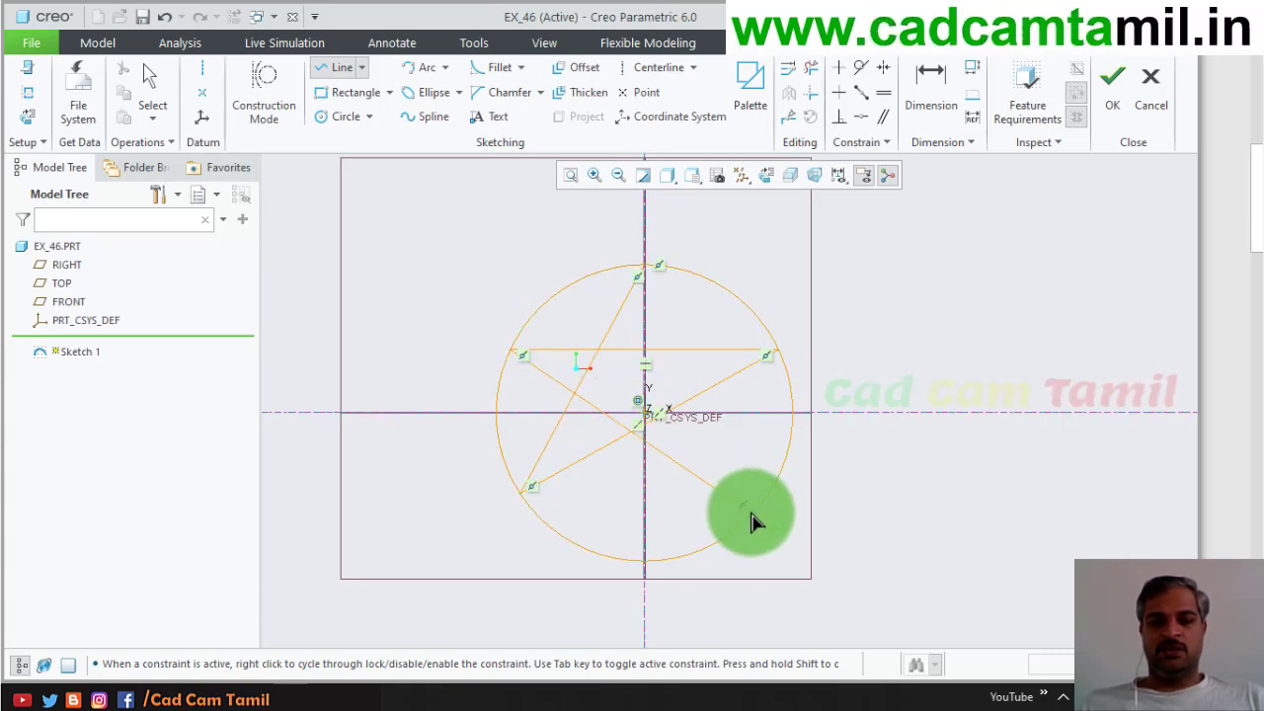
middle_click(651, 282)
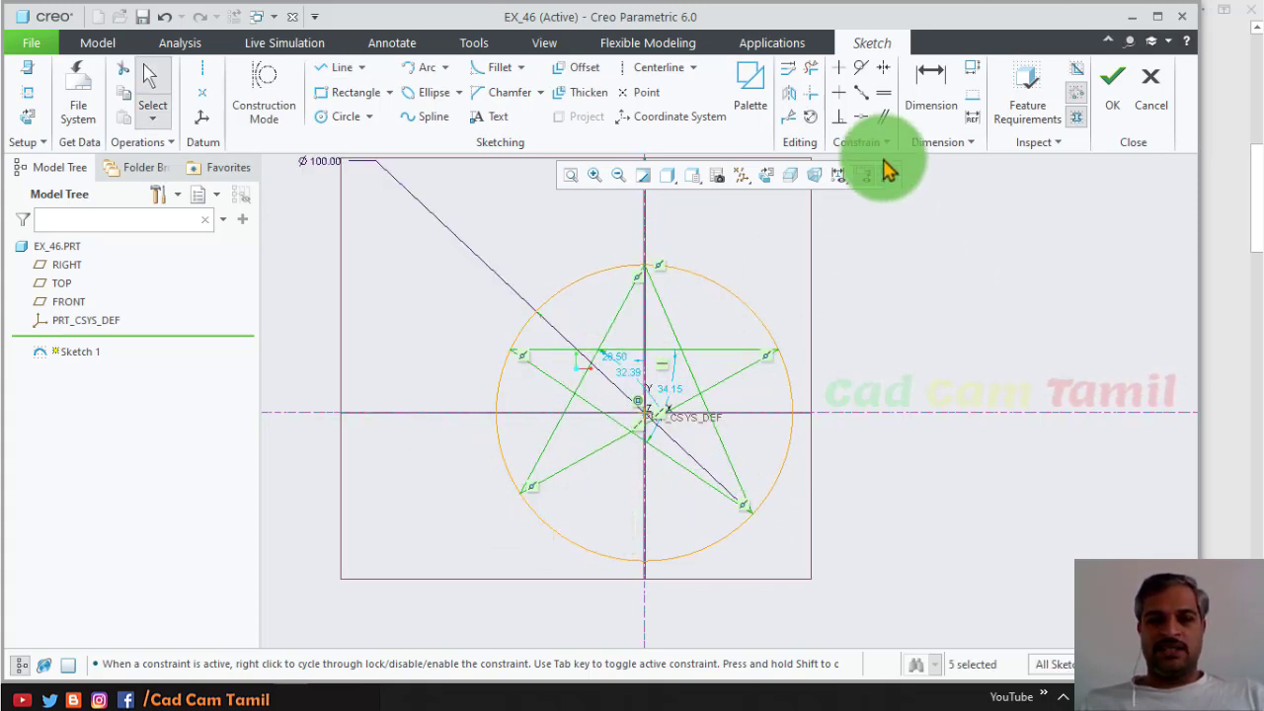
Make the star's two lower points horizontal and its slanted and top lines equal length
left_click(838, 99)
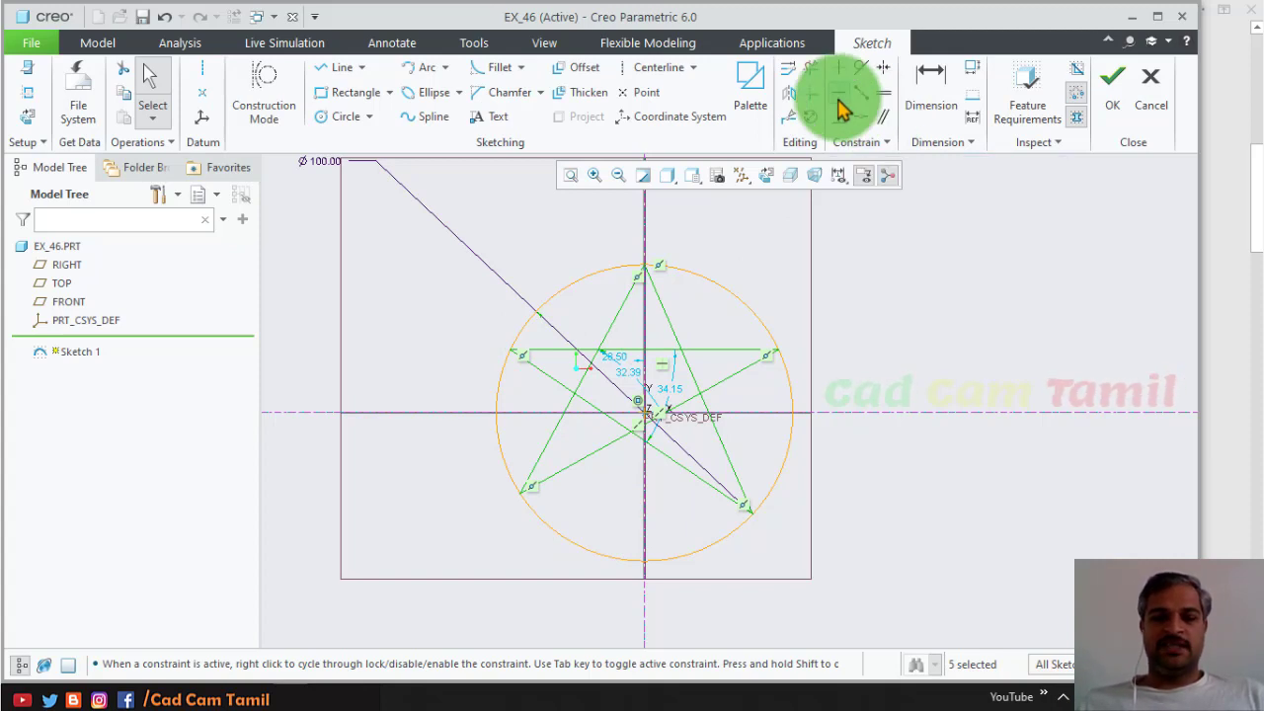
left_click(520, 493)
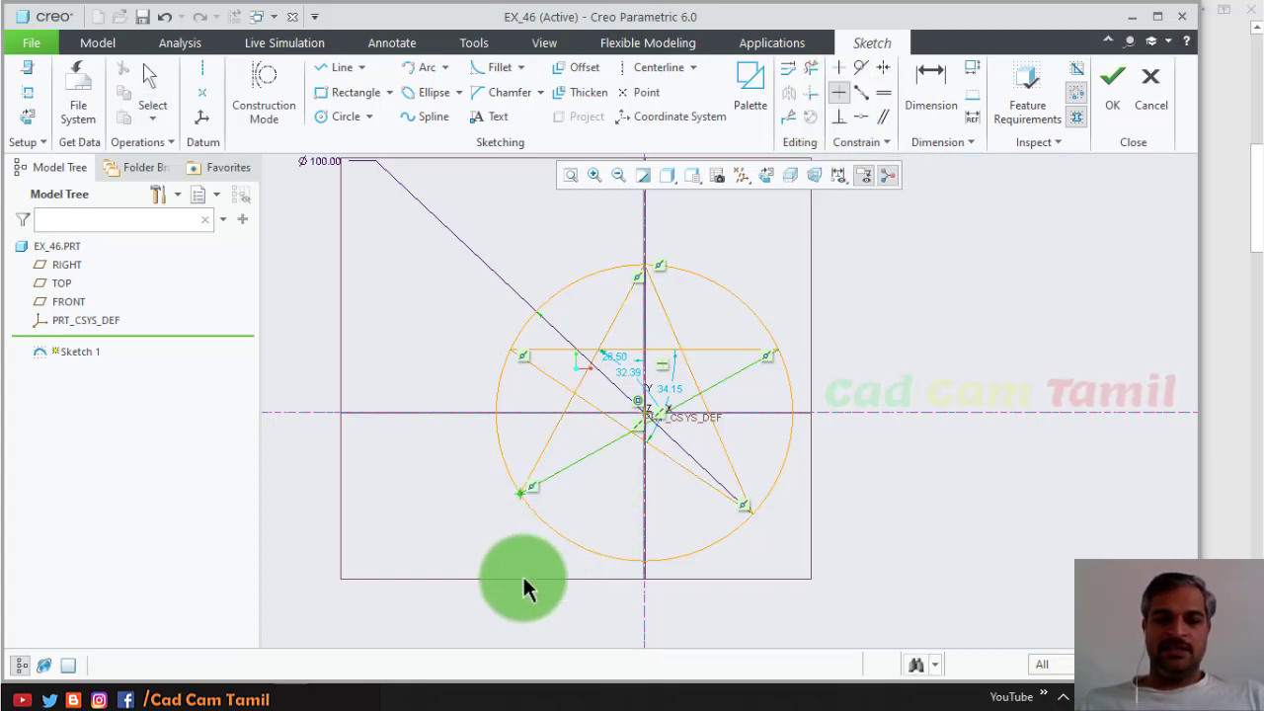
left_click(750, 511)
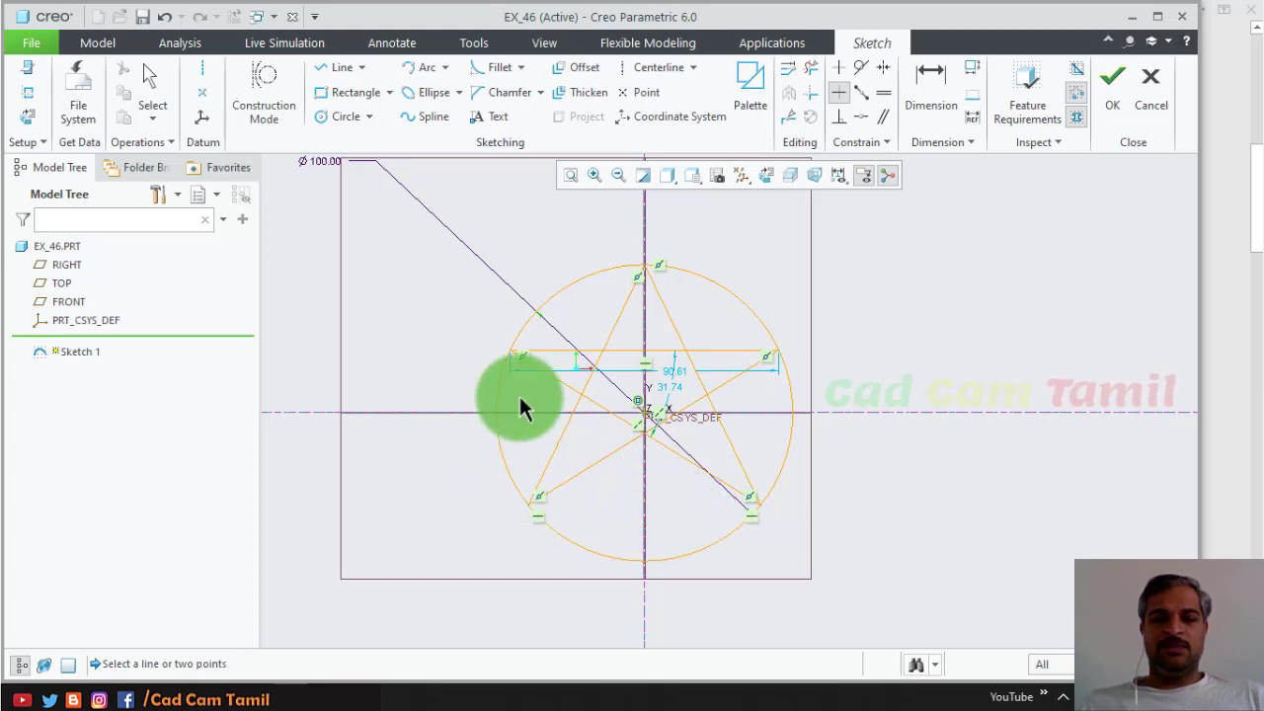
left_click(887, 95)
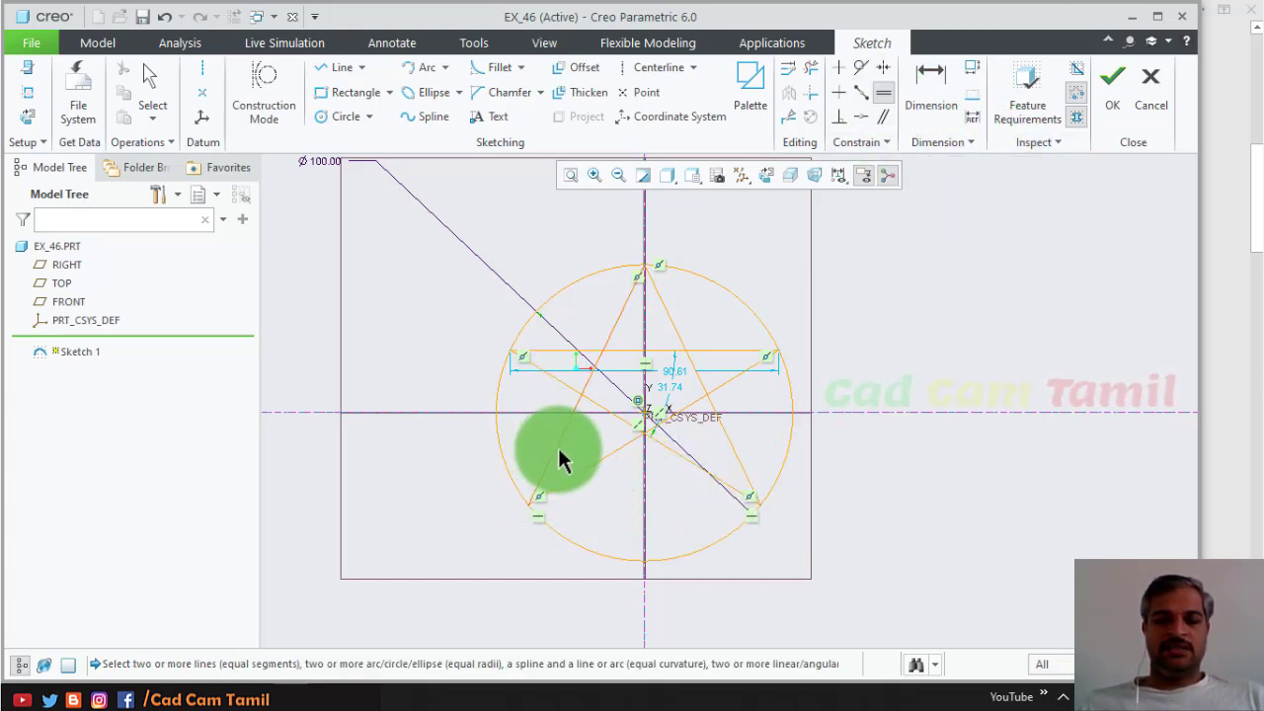
left_click(558, 459)
left_click(605, 457)
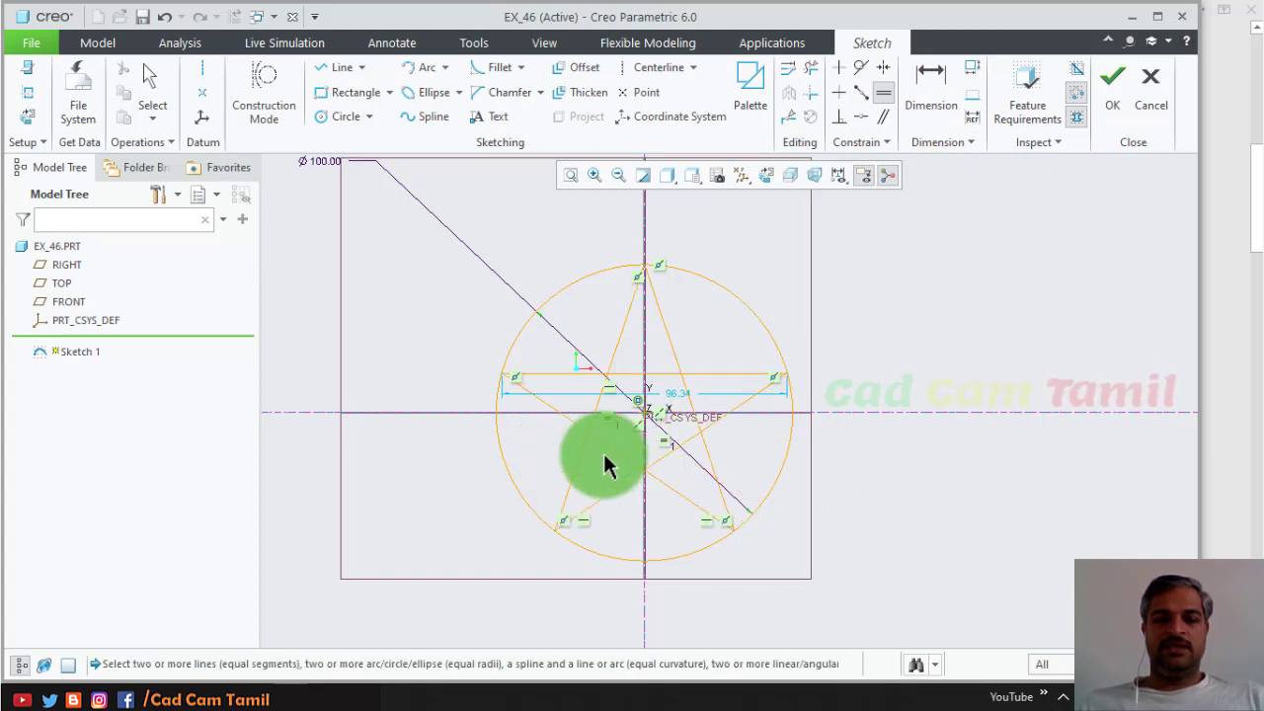
left_click(739, 366)
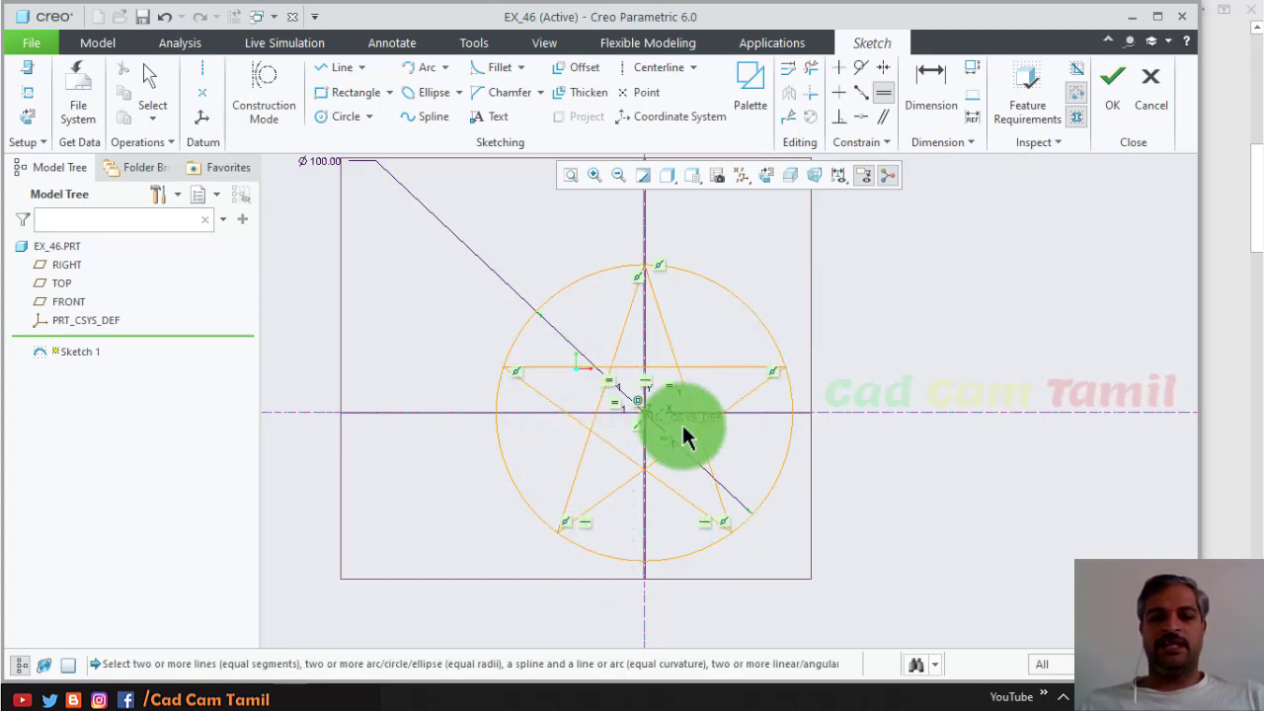
middle_click(613, 551)
Move the Ø100 dimension beside the star and view the PowerPoint reference drawing
left_click_drag(341, 182, 438, 285)
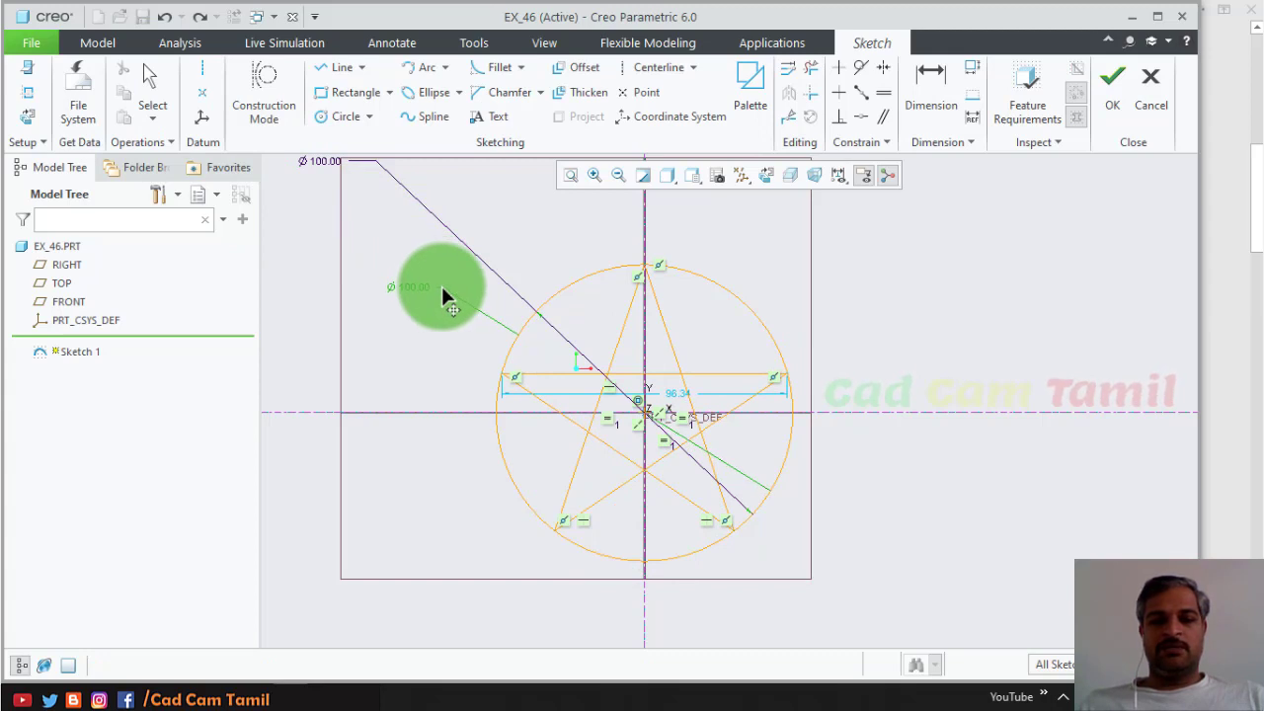
left_click_drag(434, 329, 395, 310)
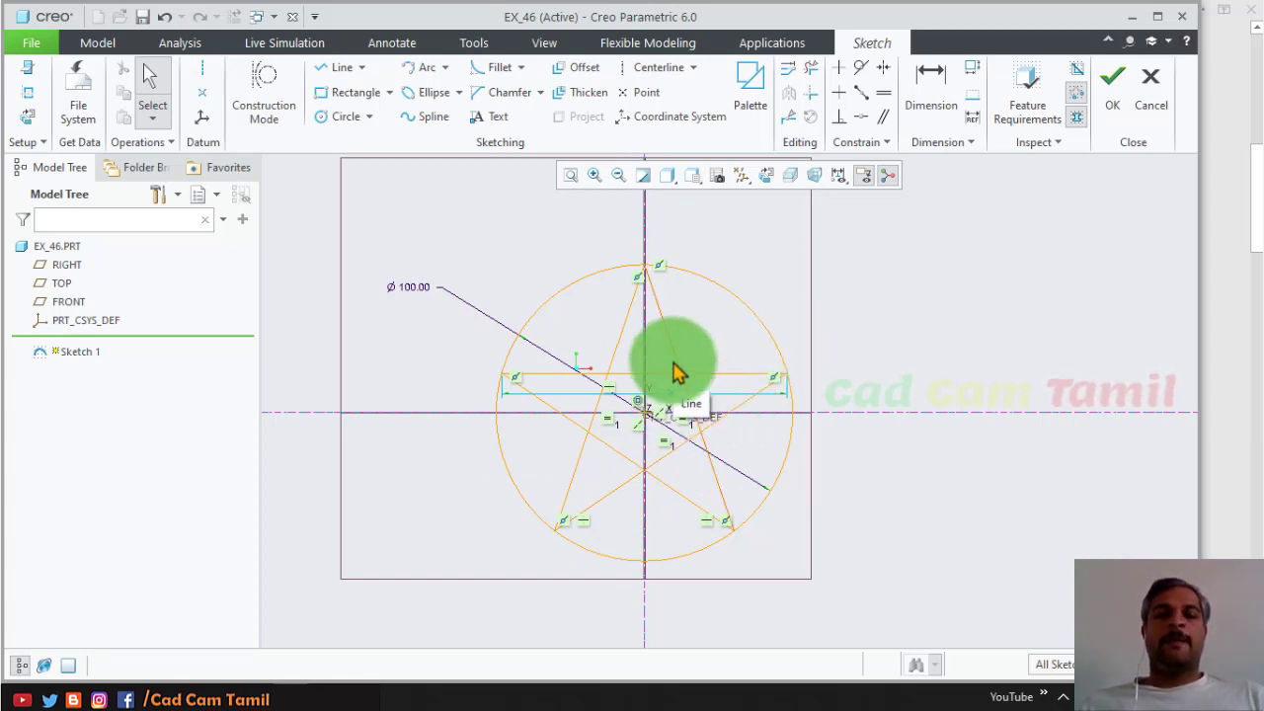
left_click(926, 79)
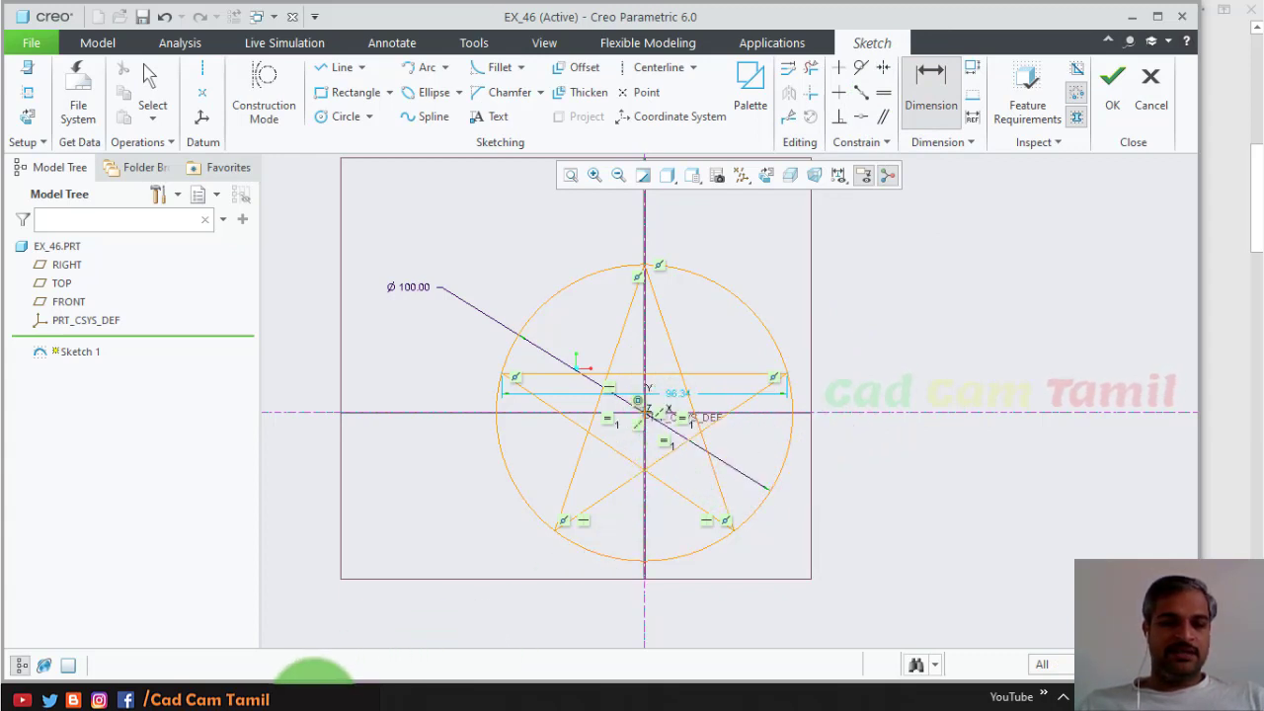
left_click(233, 667)
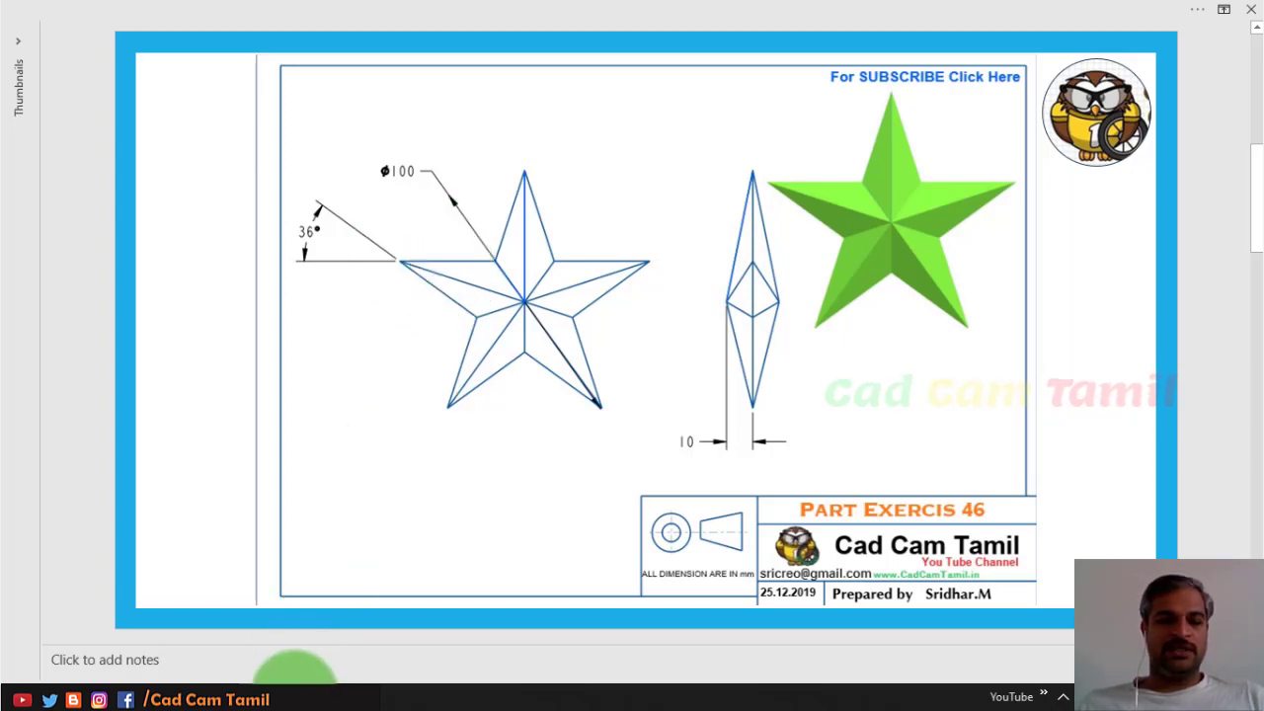
Add a 36° angle dimension at the star's top horizontal line
left_click(295, 669)
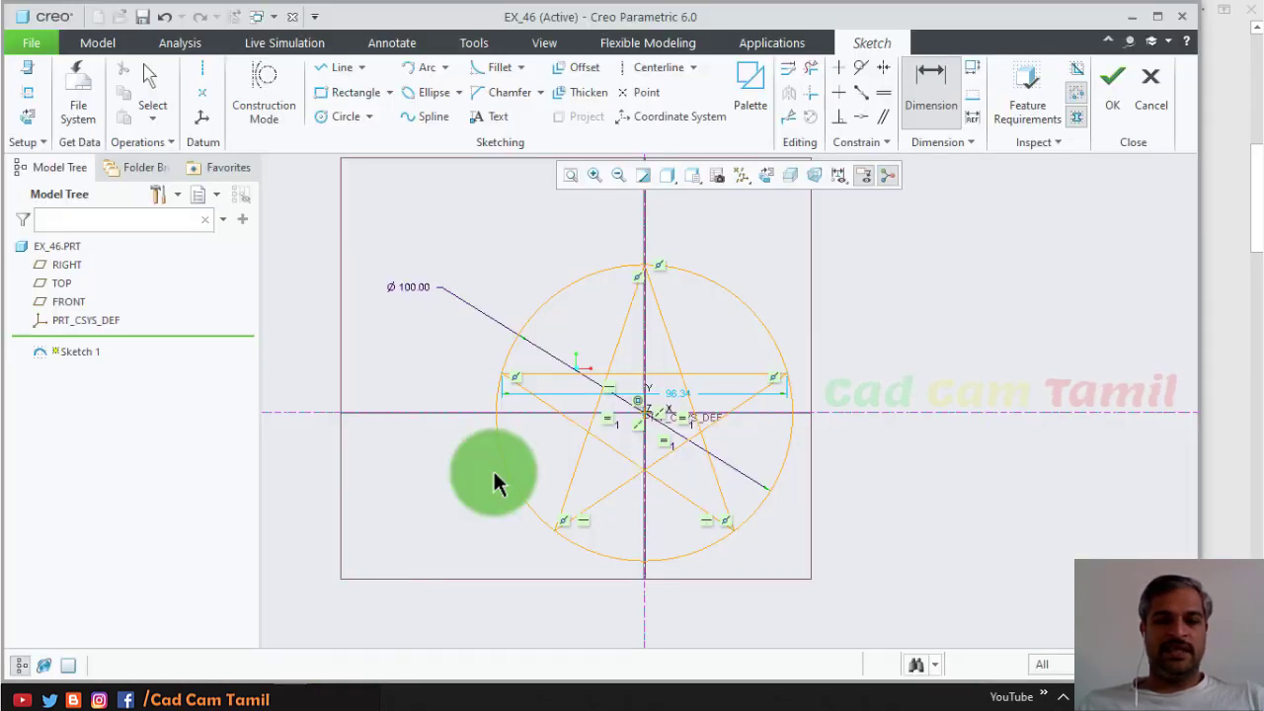
left_click(547, 375)
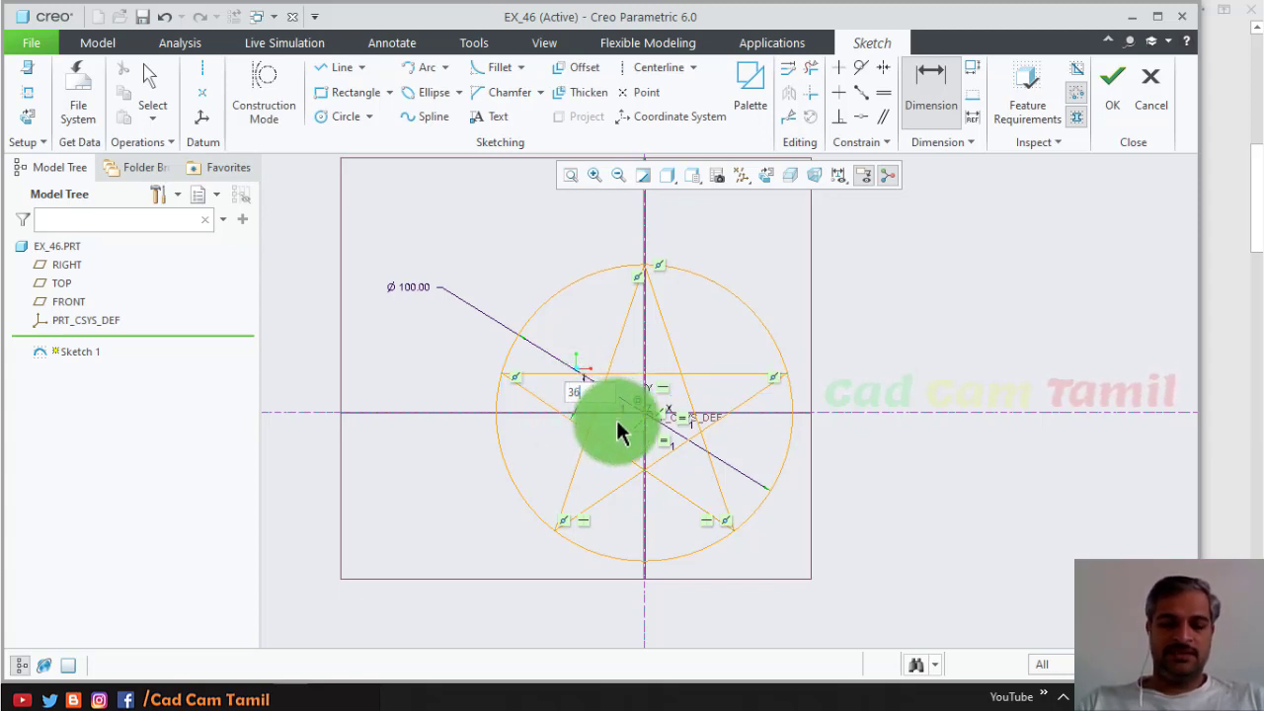
key("Return")
middle_click(617, 431)
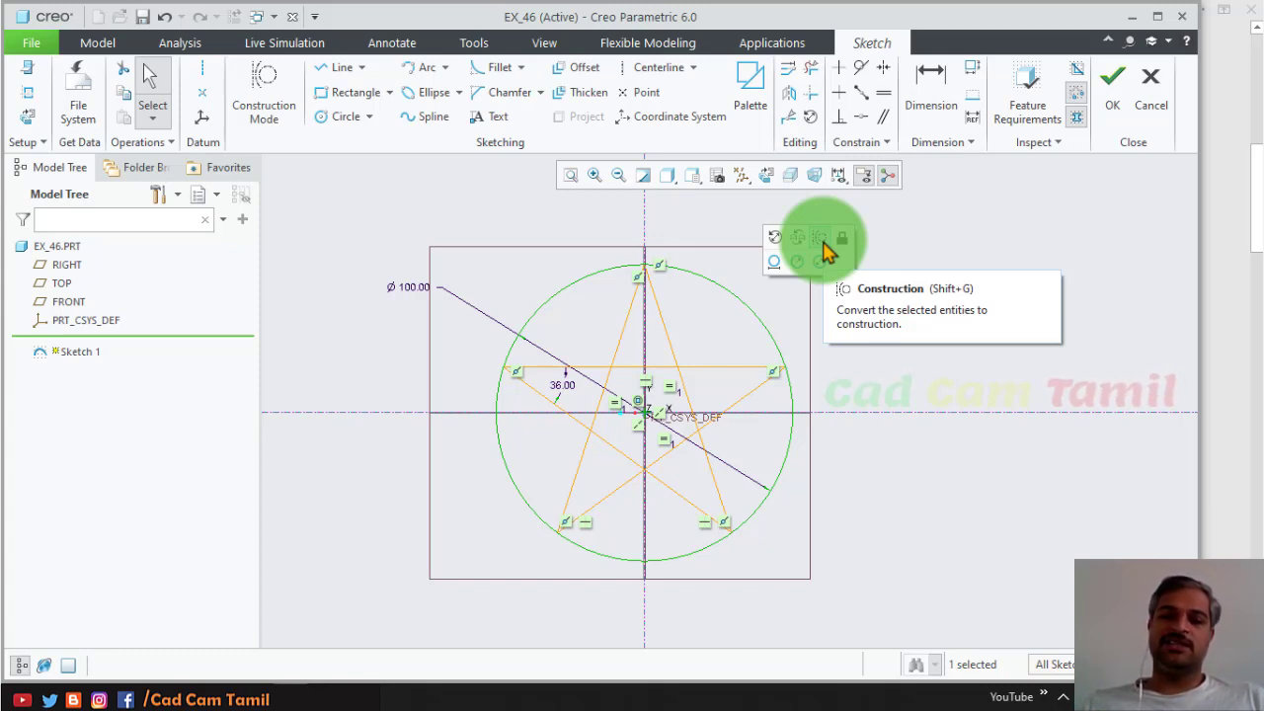
Make the outer circle construction geometry, finish the star sketch, and view the side-view reference
left_click(822, 241)
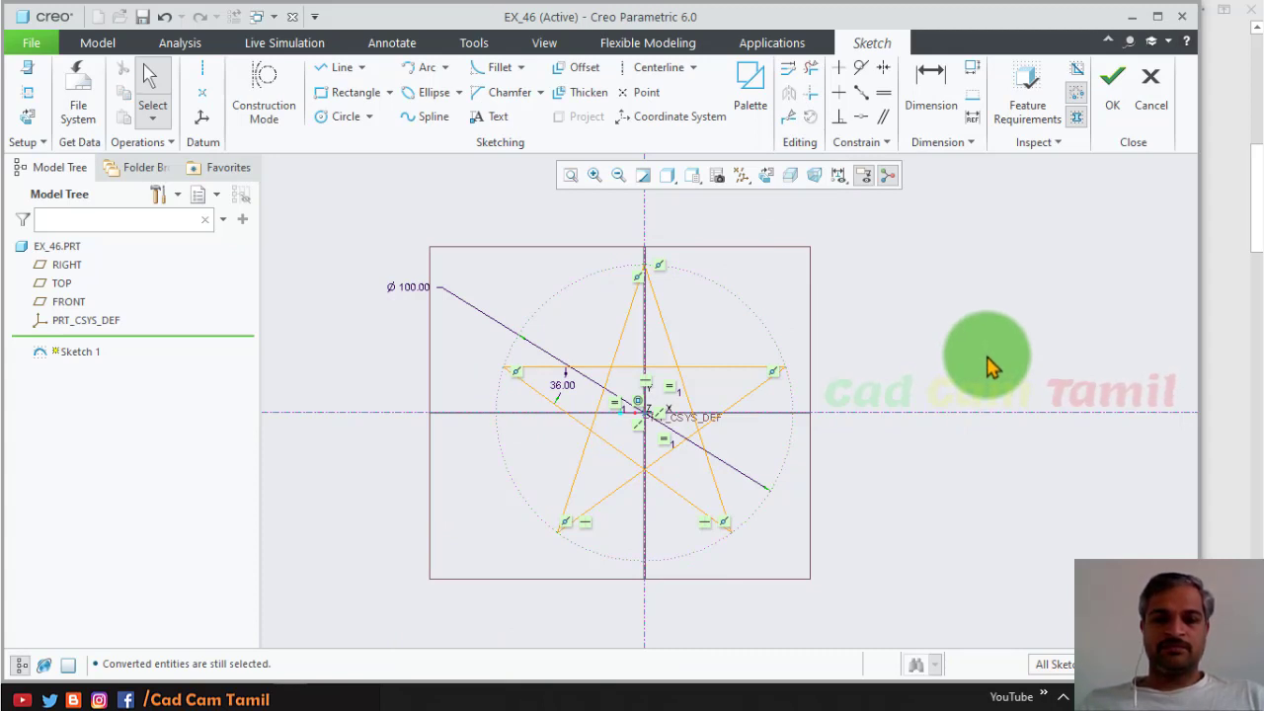
left_click(1113, 85)
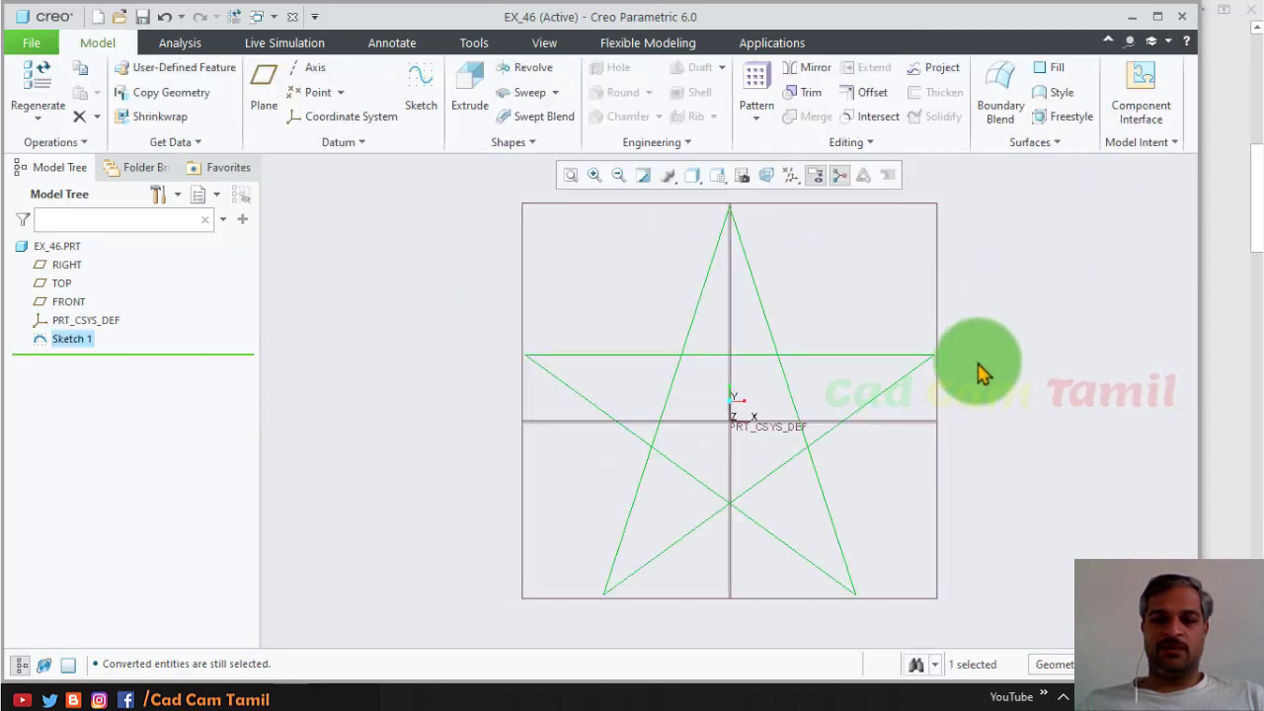
left_click(652, 488)
mouse_move(652, 488)
middle_mouse_down()
mouse_move(683, 398)
mouse_move(746, 448)
mouse_move(733, 429)
mouse_move(756, 432)
mouse_move(721, 408)
middle_mouse_up()
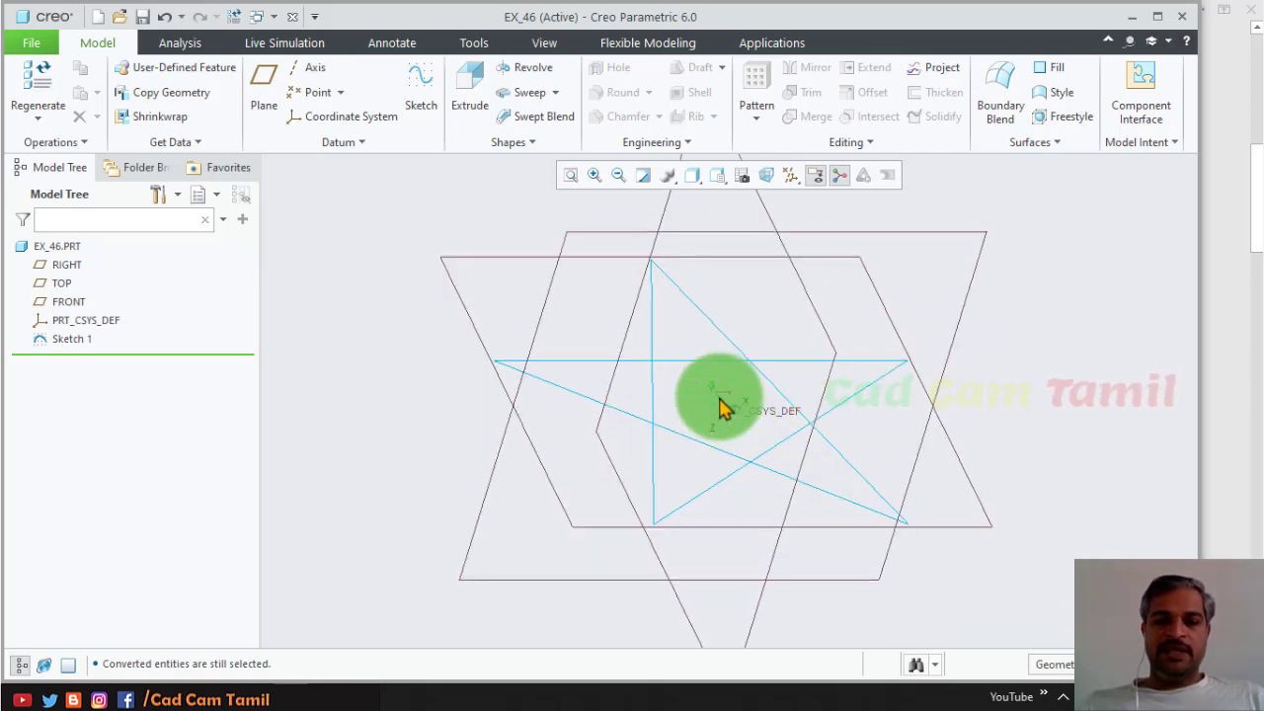
left_click(255, 663)
left_click(785, 430)
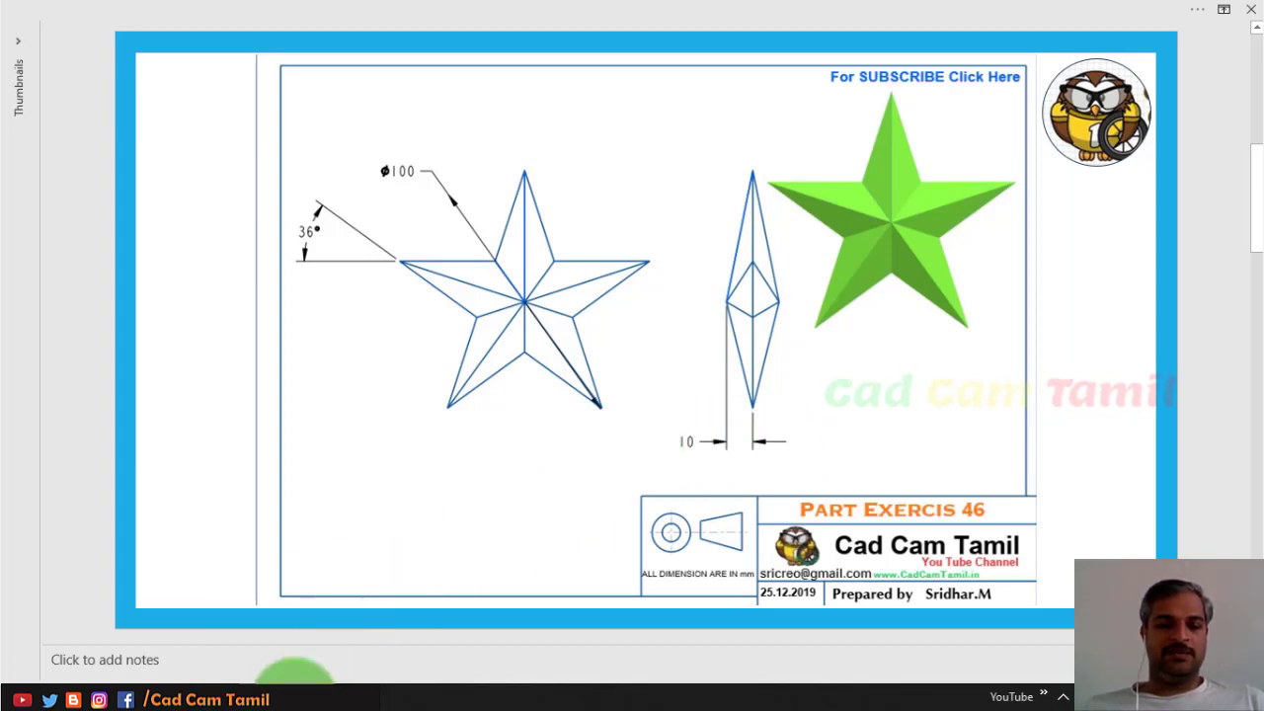
Return to the EX_46 model in Creo after reviewing the star drawing
left_click(275, 669)
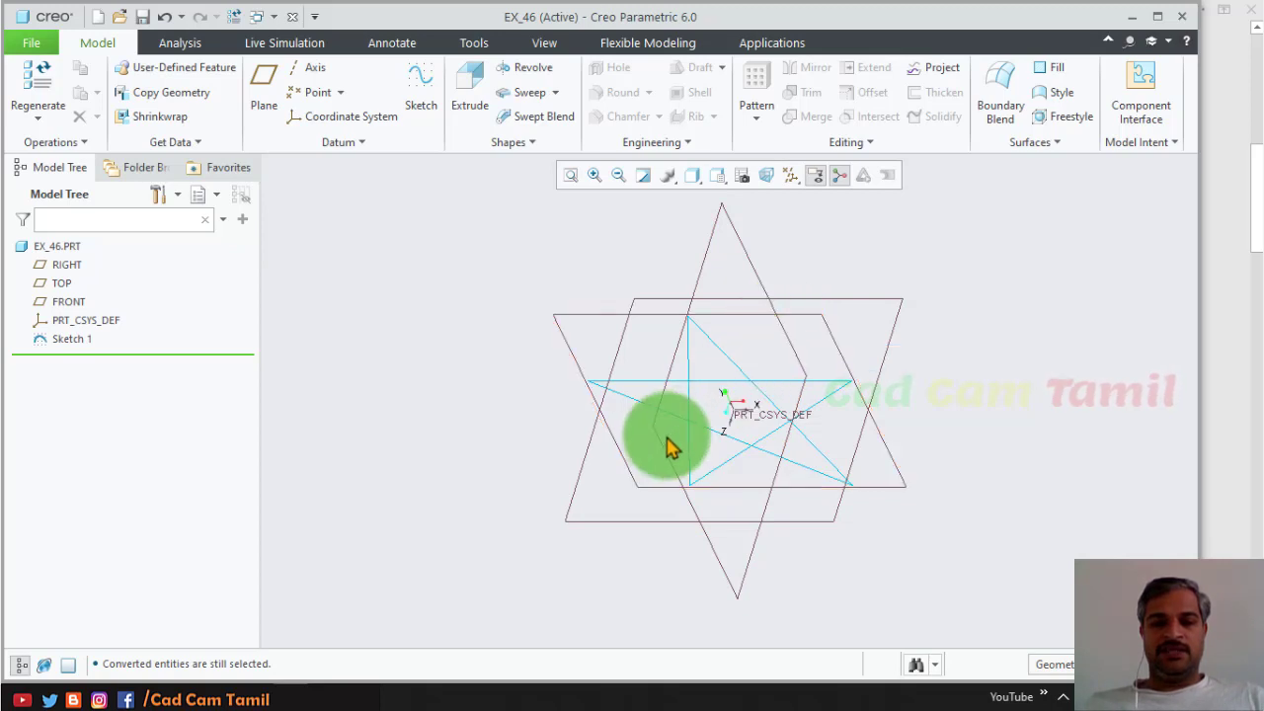
On the RIGHT plane, sketch a vertical 10 line up from the origin and finish Sketch 2
left_click(663, 444)
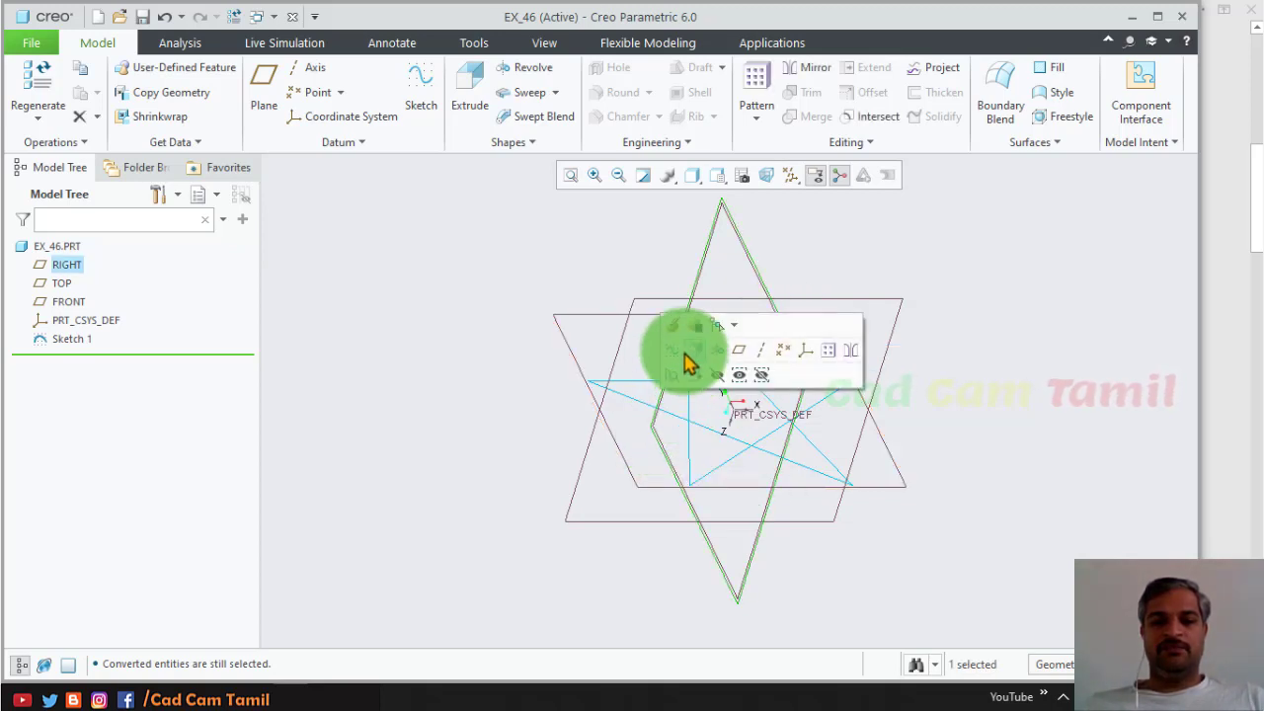
left_click(673, 350)
left_click(765, 175)
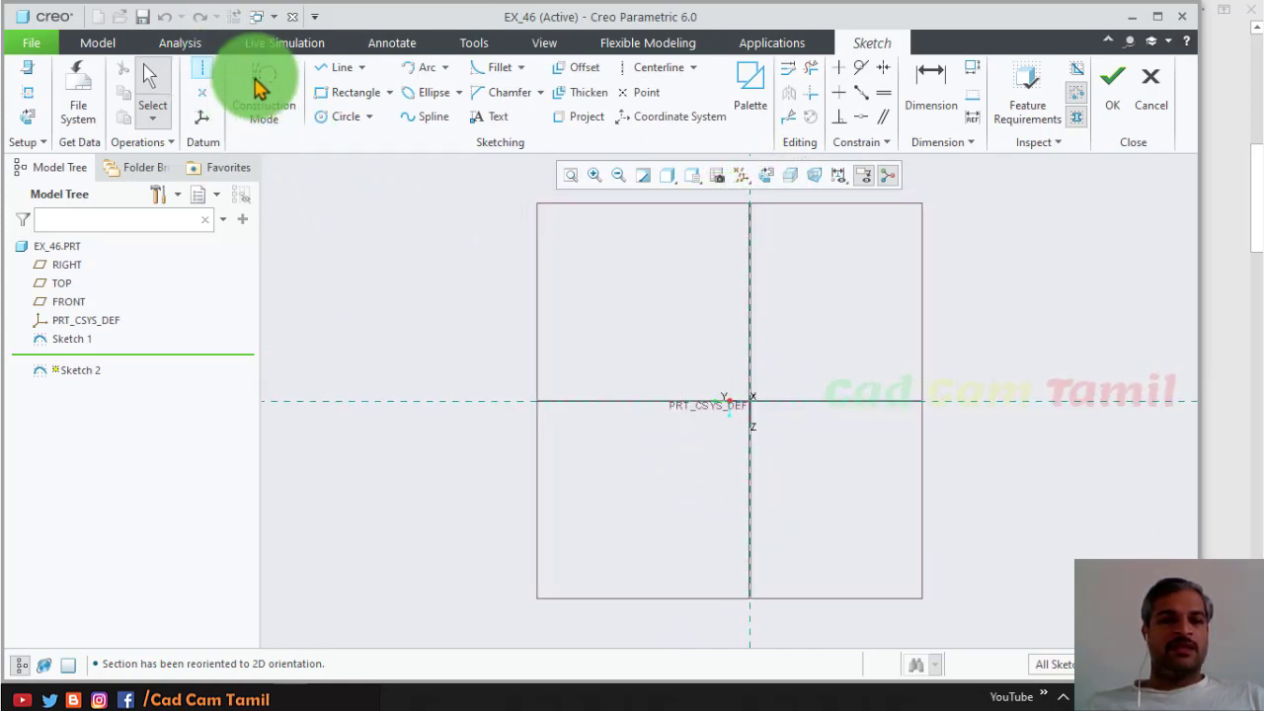
left_click(335, 67)
left_click(751, 400)
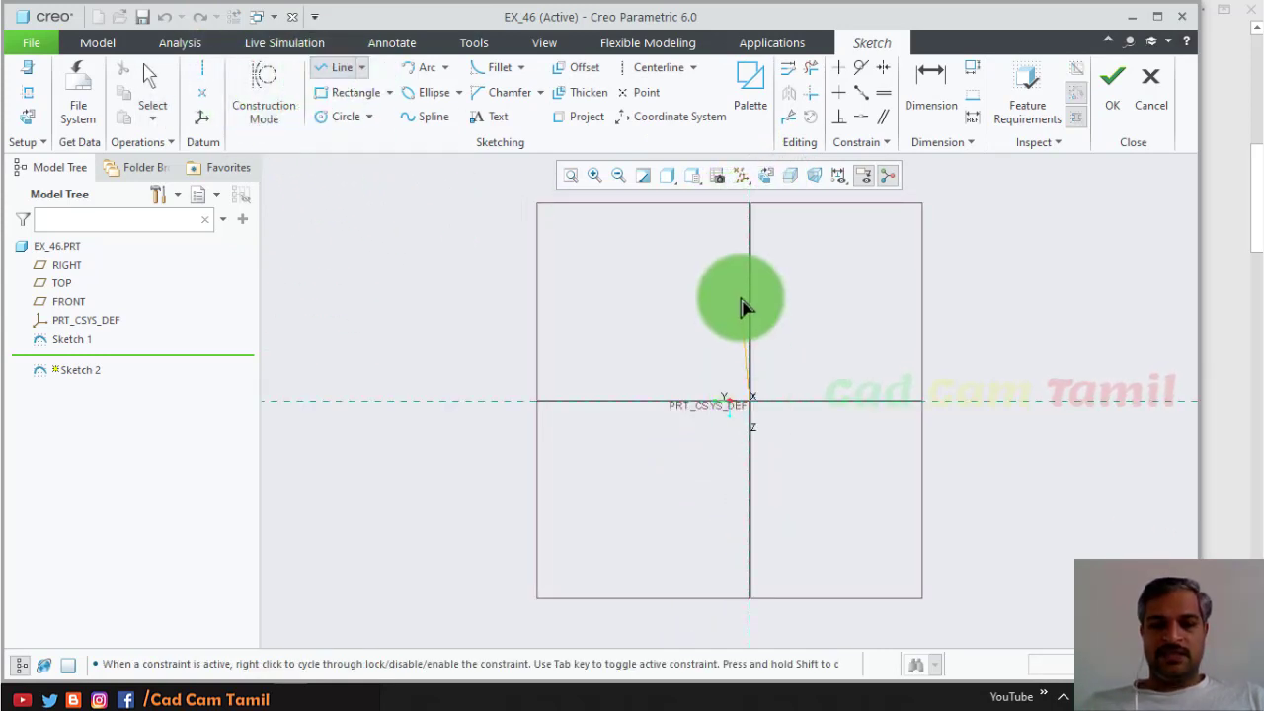
left_click(751, 290)
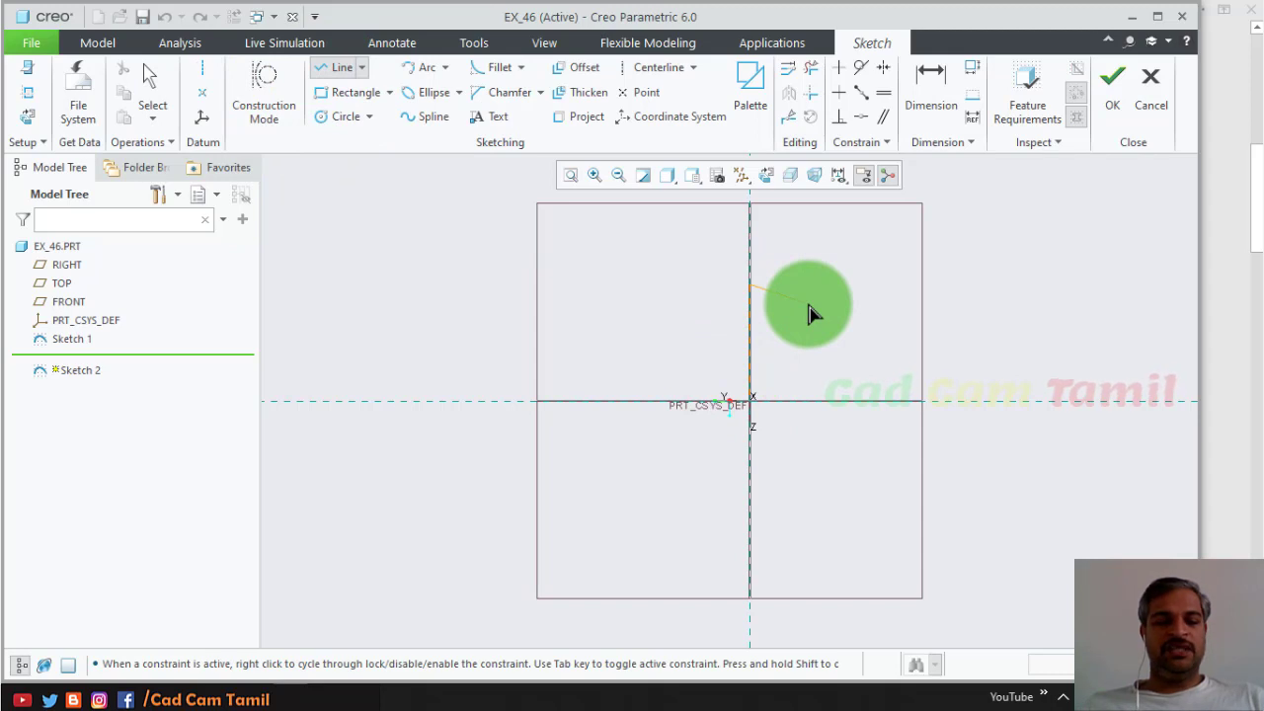
middle_click(808, 313)
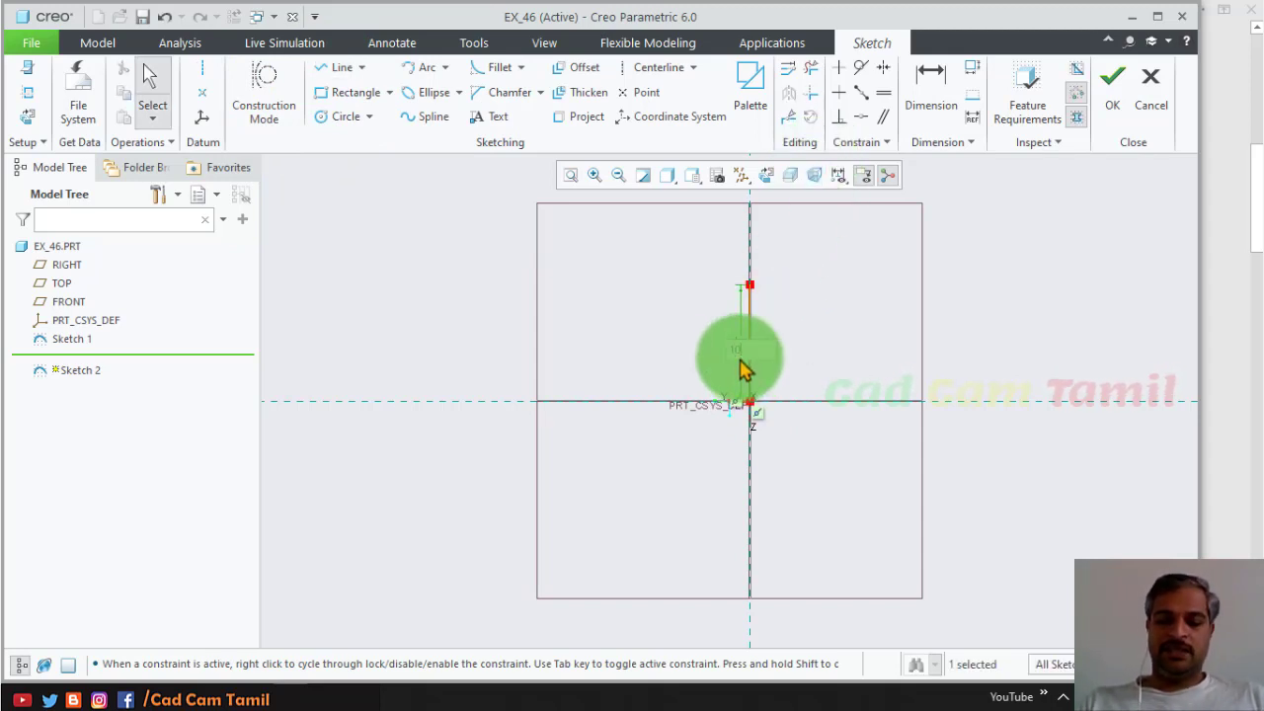
middle_click_drag(742, 368, 763, 373)
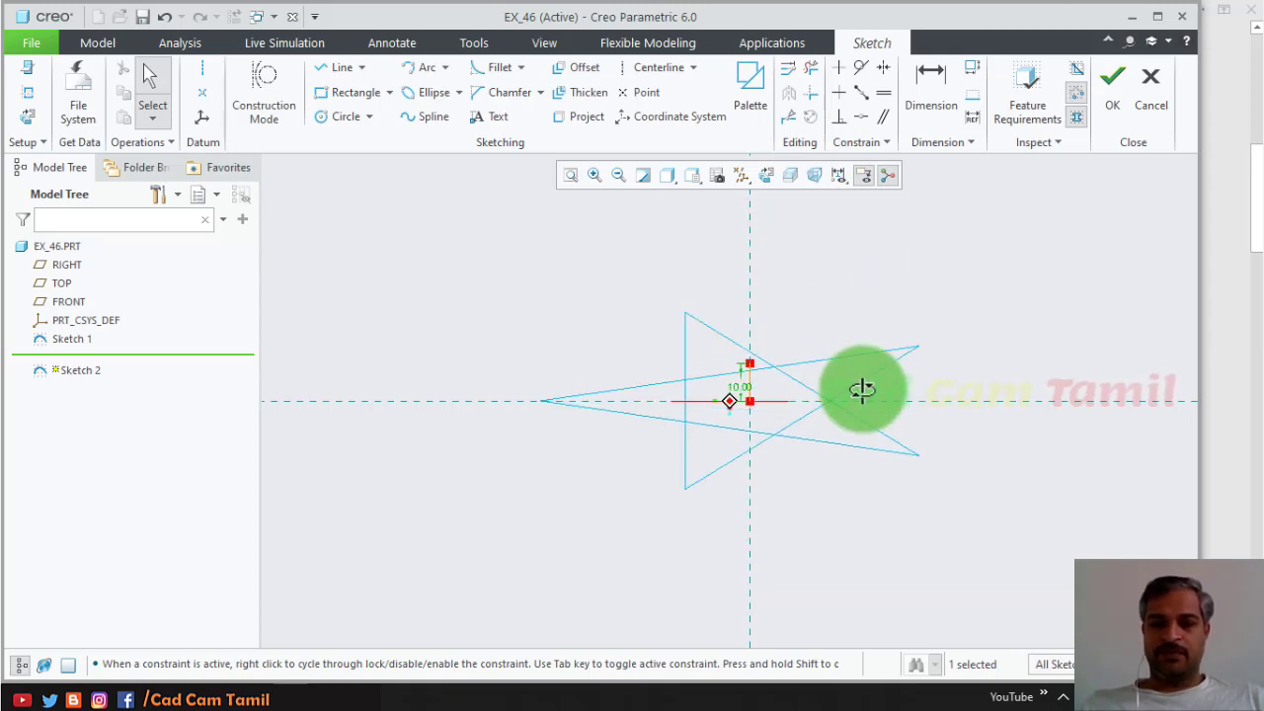
left_click(1106, 98)
mouse_move(733, 408)
middle_mouse_down()
mouse_move(838, 386)
mouse_move(762, 339)
middle_mouse_up()
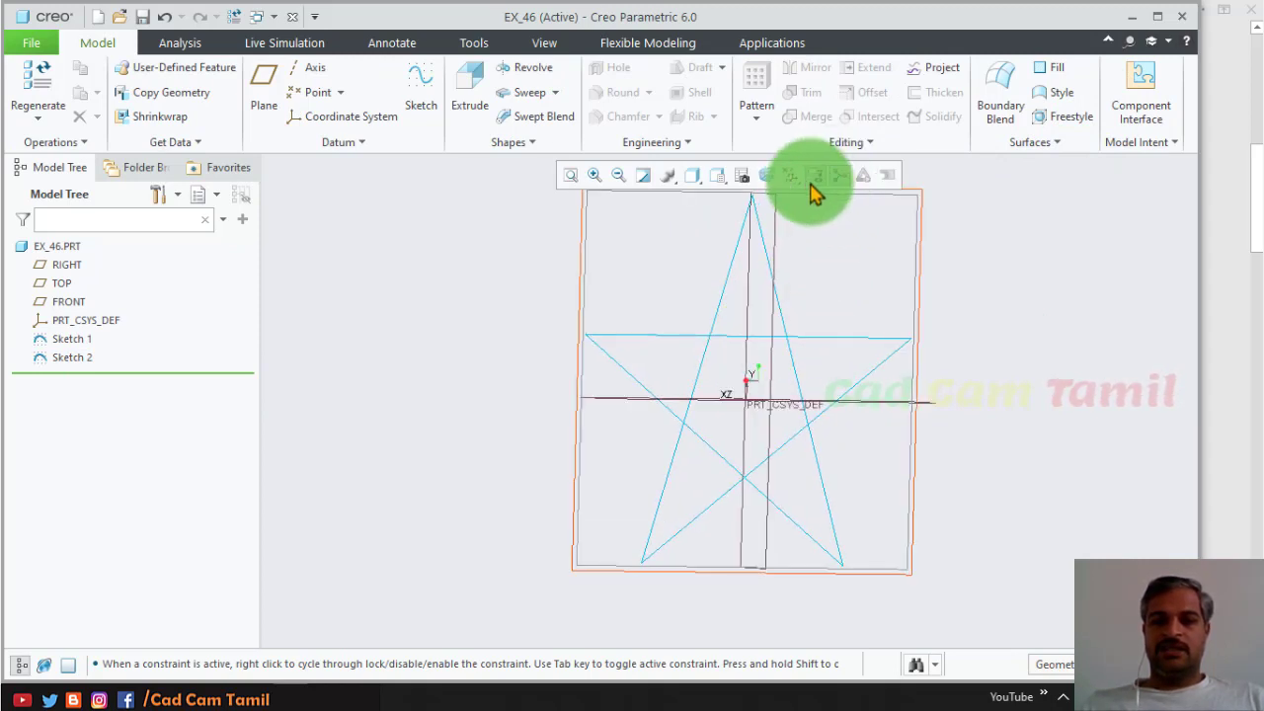
Turn off display of all datum planes, axes, points and coordinate systems
left_click(788, 175)
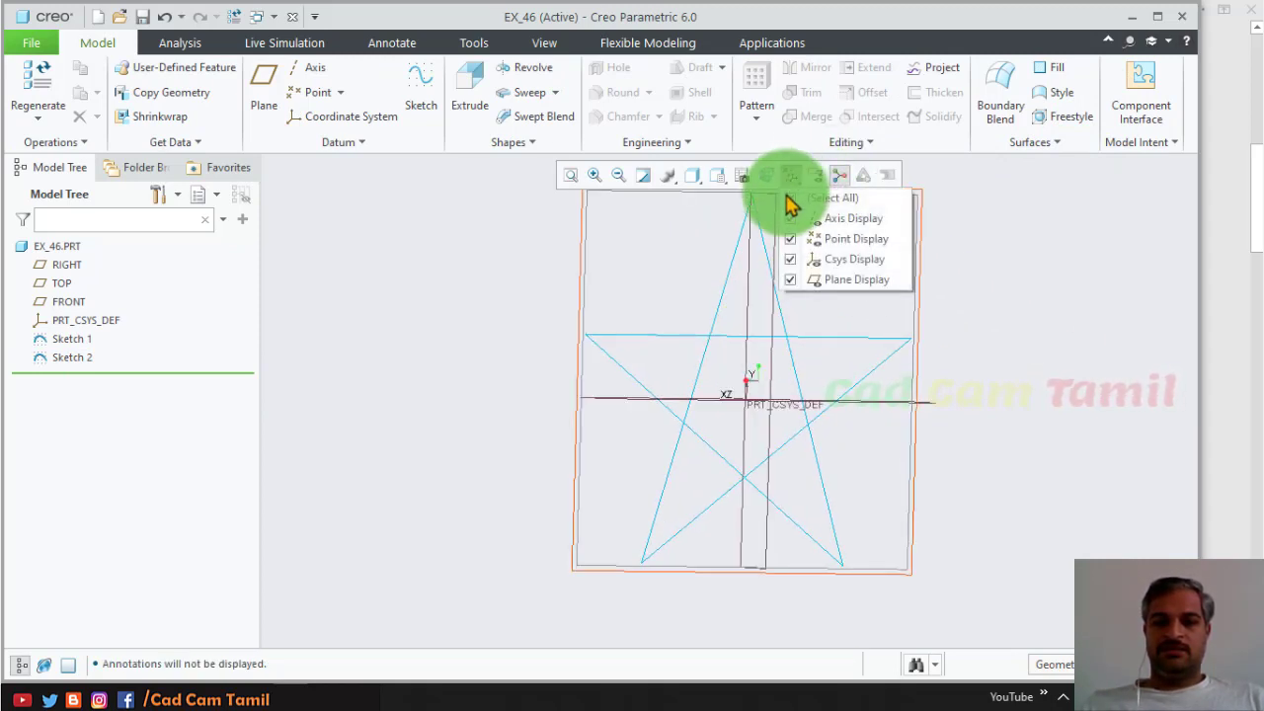
left_click(788, 198)
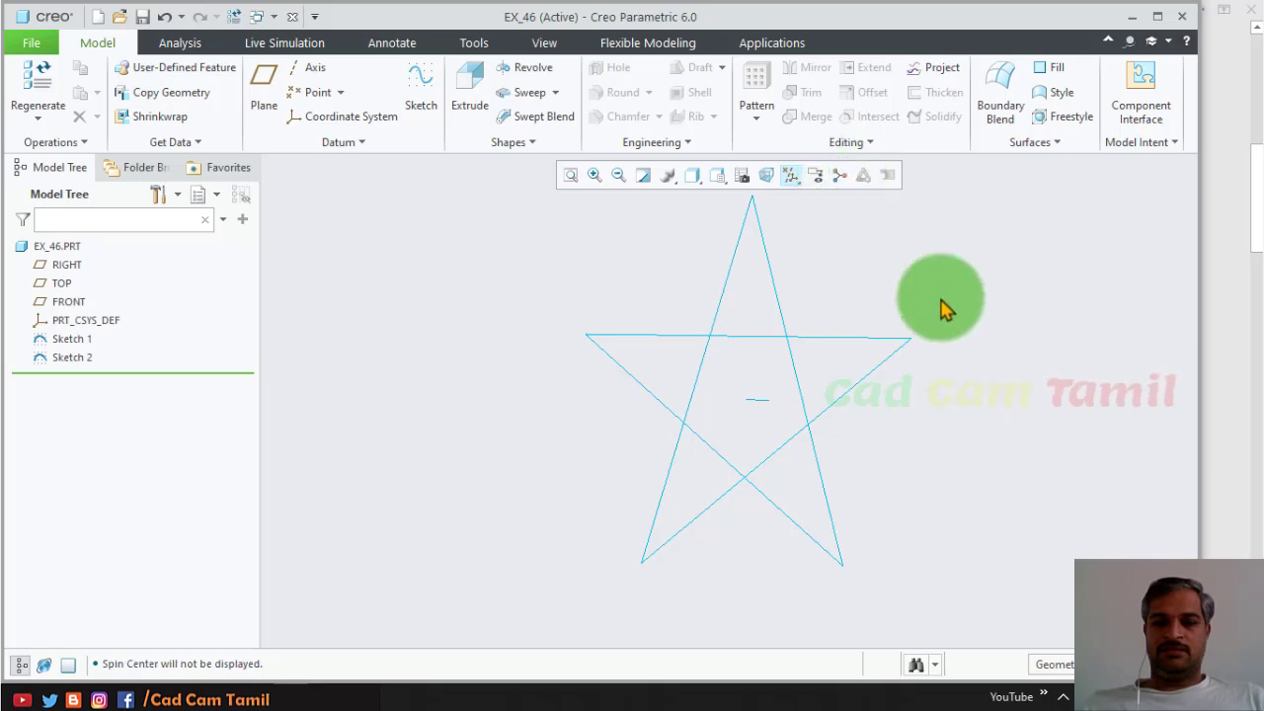
mouse_move(864, 415)
middle_mouse_down()
mouse_move(878, 358)
mouse_move(905, 411)
mouse_move(886, 424)
mouse_move(699, 386)
mouse_move(767, 466)
mouse_move(800, 442)
mouse_move(666, 525)
mouse_move(767, 381)
middle_mouse_up()
left_click(791, 176)
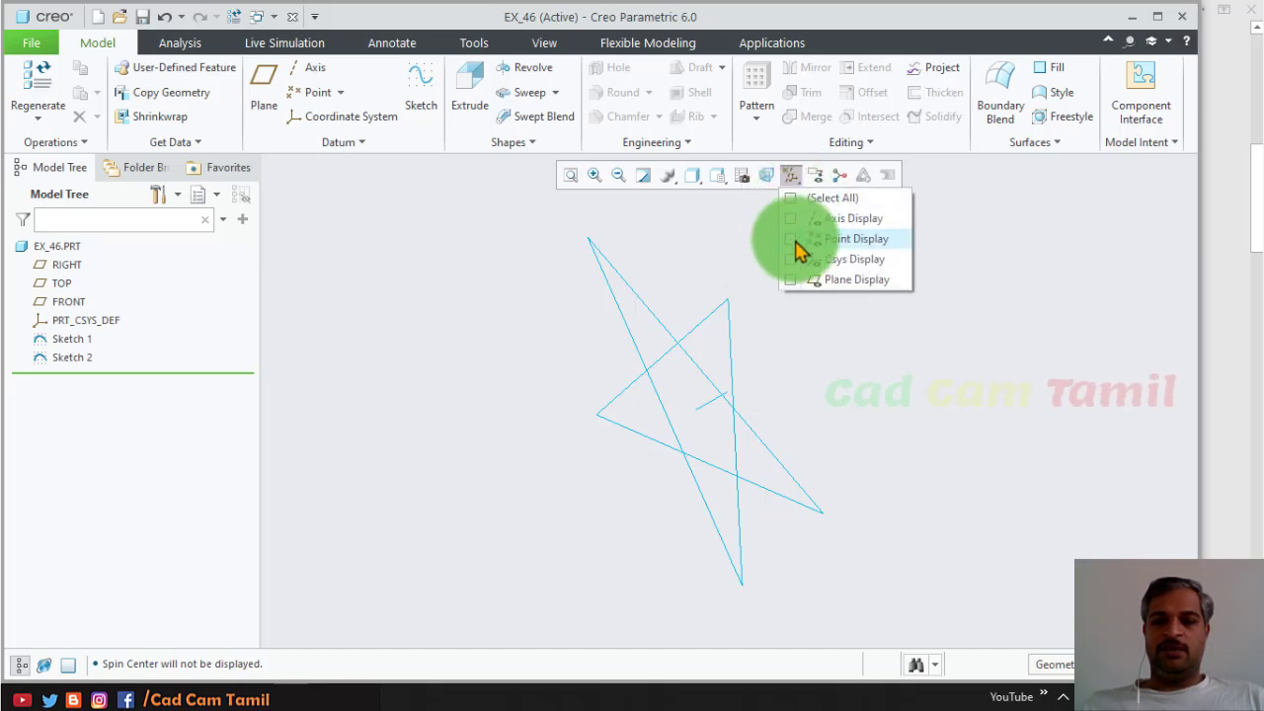
left_click(793, 280)
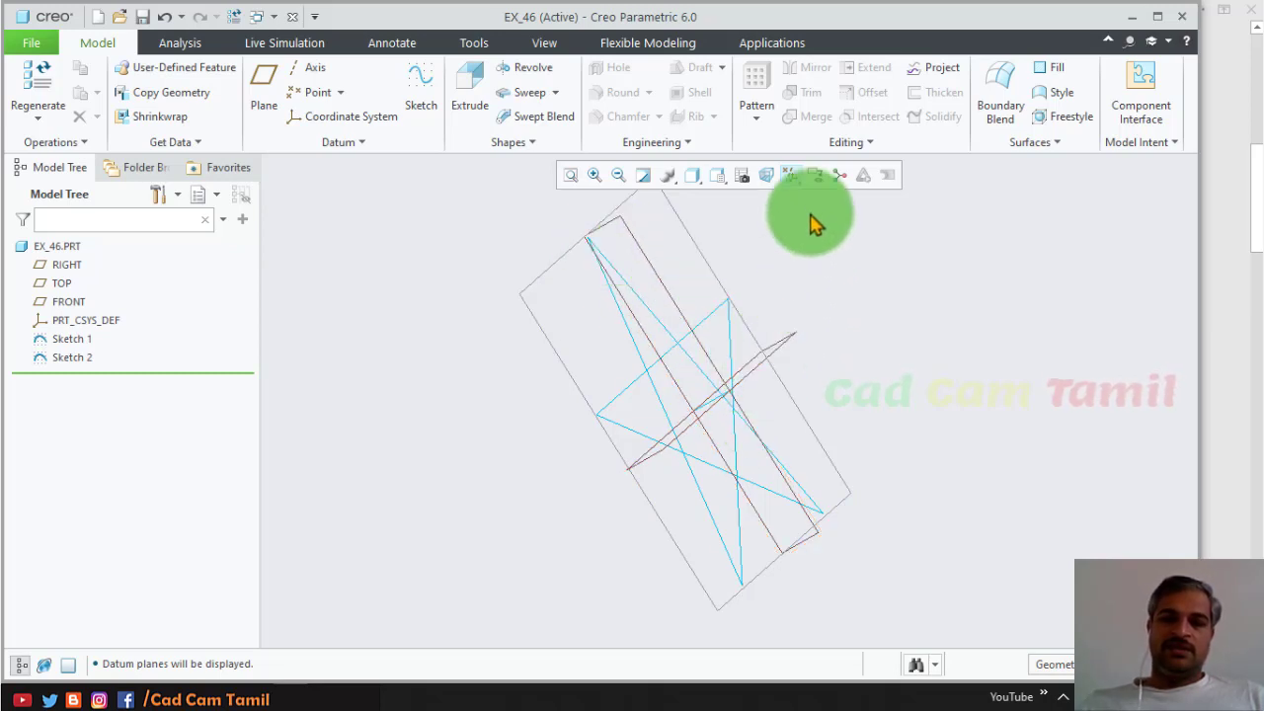
left_click(791, 176)
left_click(799, 203)
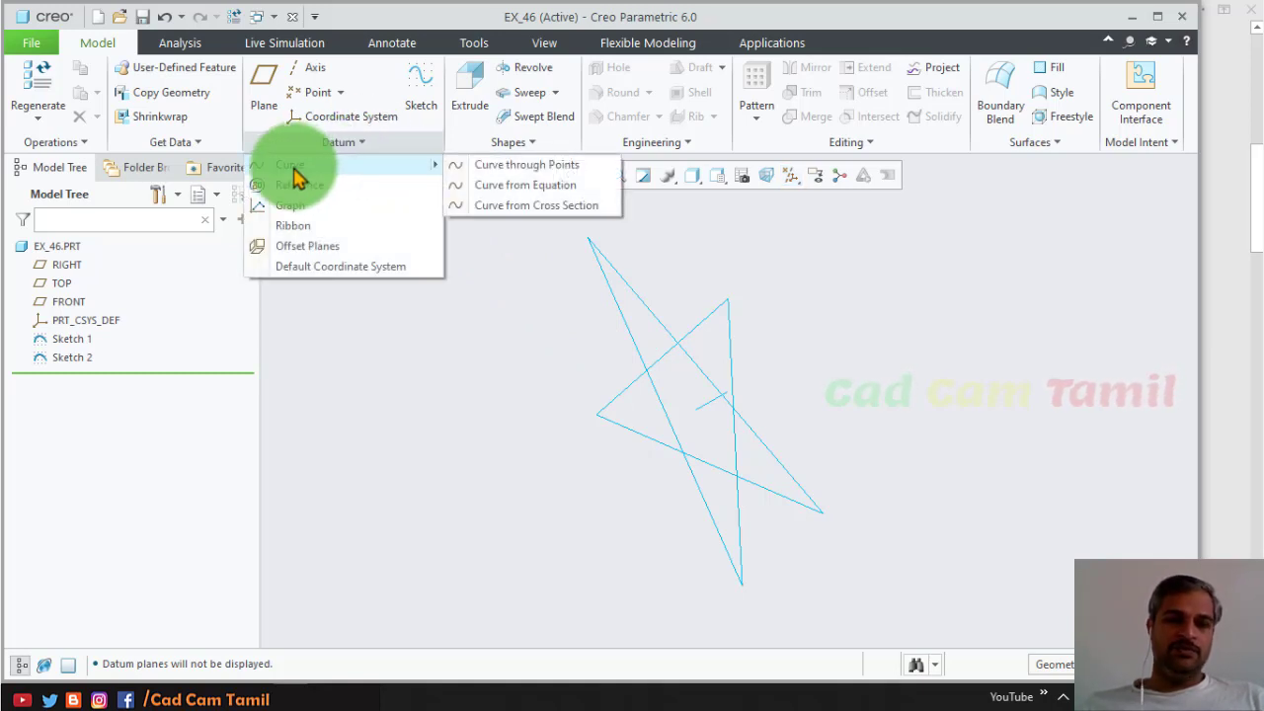
mouse_move(290, 165)
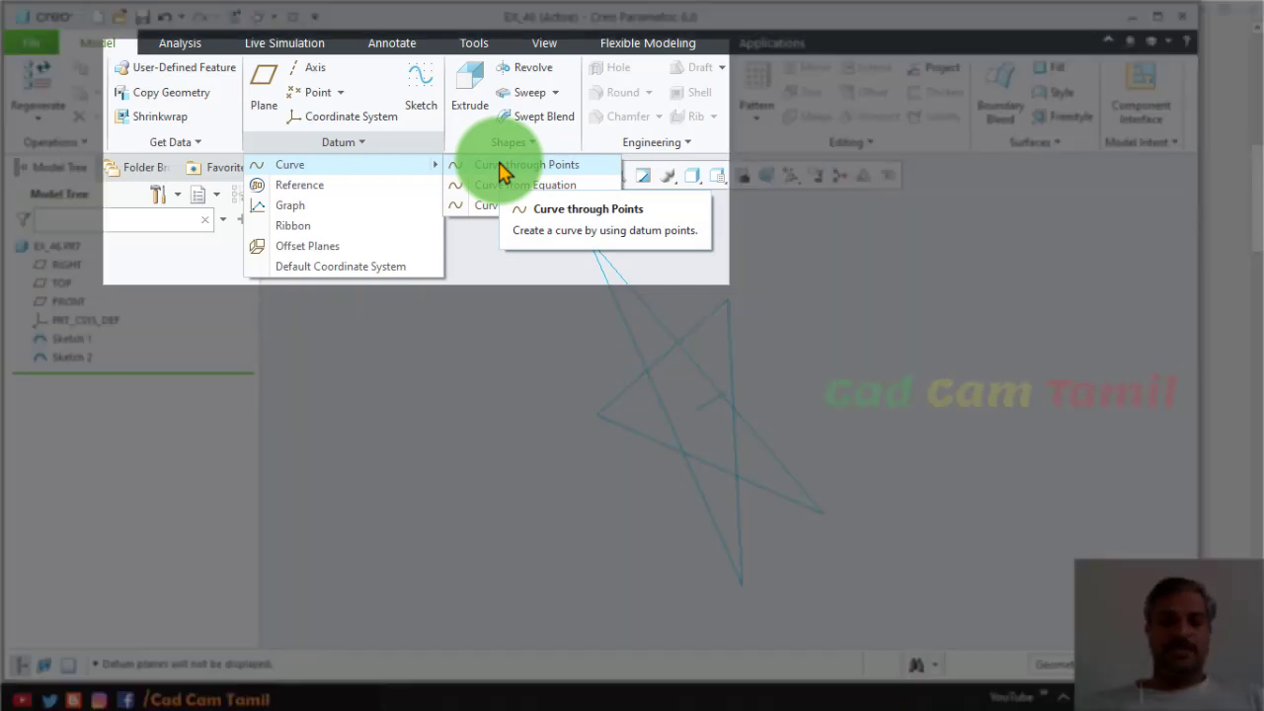
Create Curve 1 as a straight curve through points from the star's top tip to the inner vertex
left_click(499, 168)
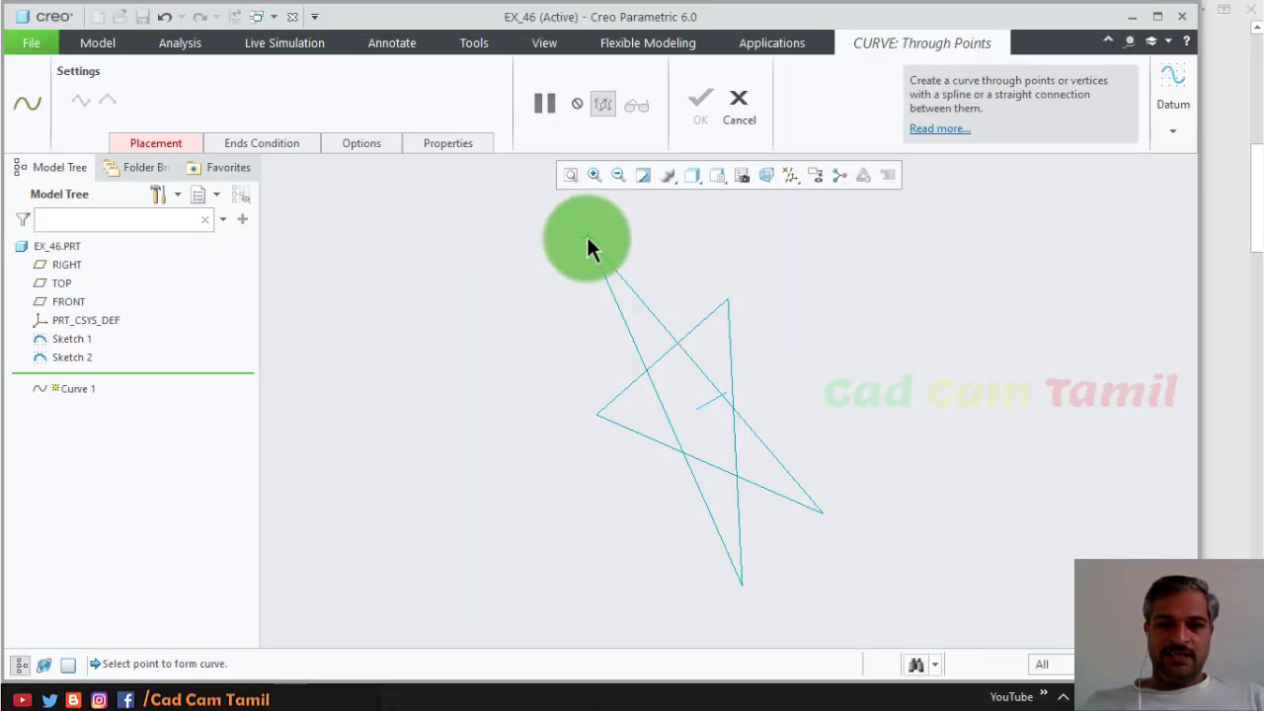
left_click(586, 238)
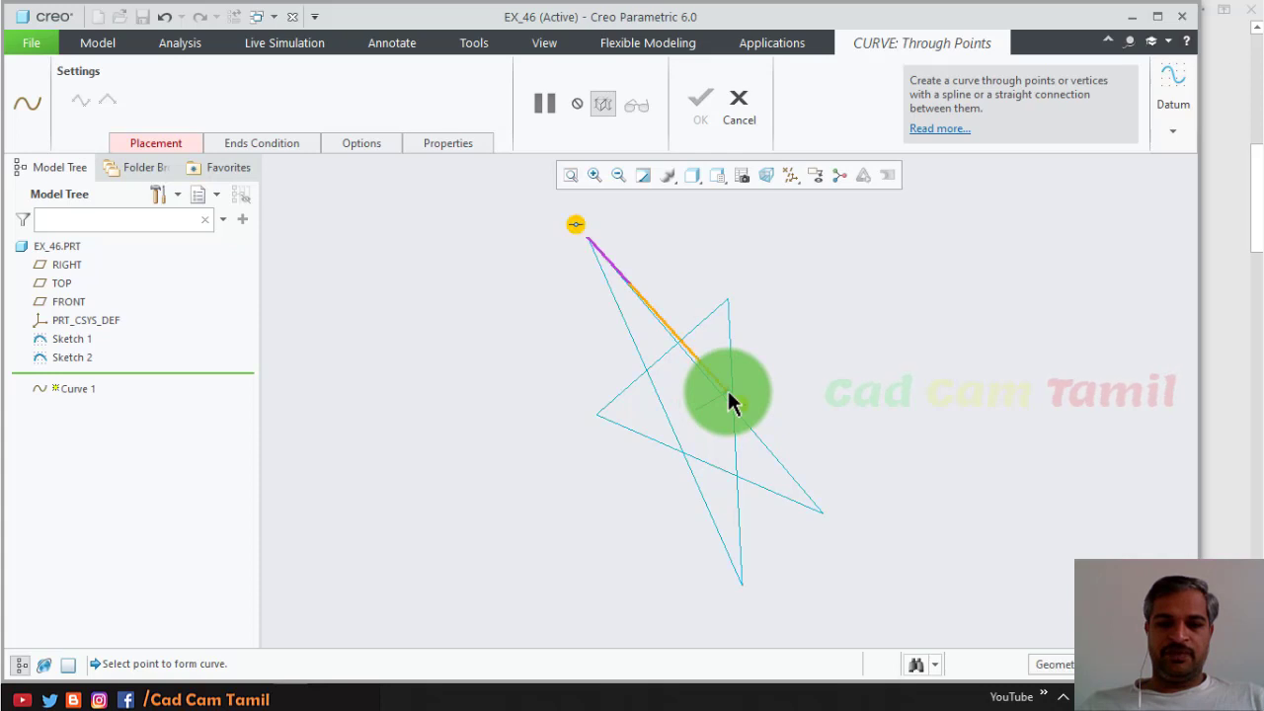
left_click(728, 399)
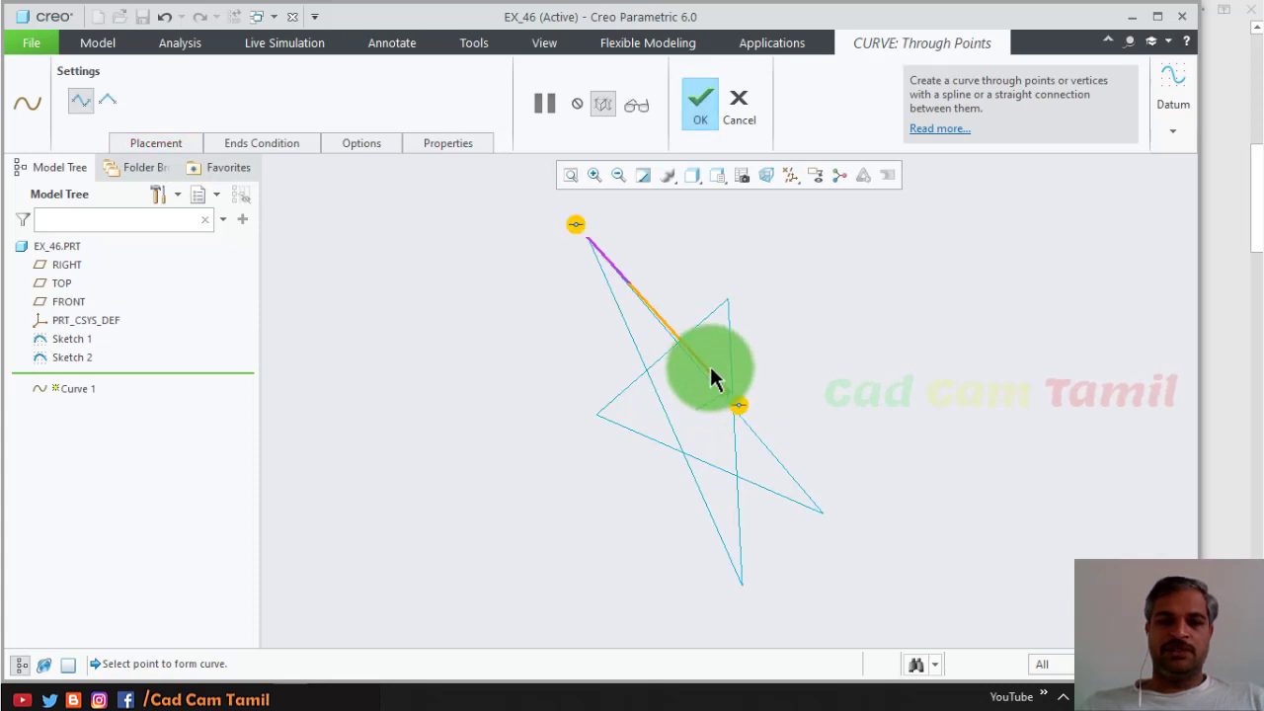
left_click(697, 117)
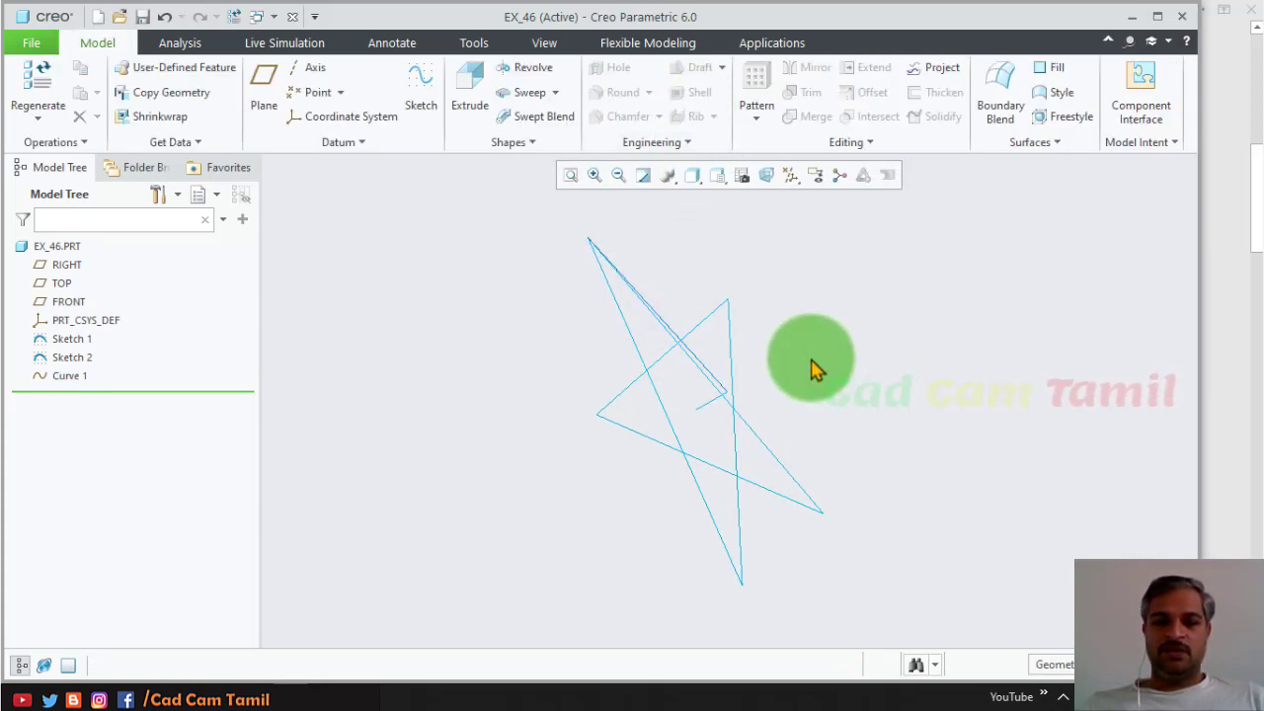
mouse_move(815, 370)
middle_mouse_down()
mouse_move(829, 305)
mouse_move(799, 381)
mouse_move(808, 373)
middle_mouse_up()
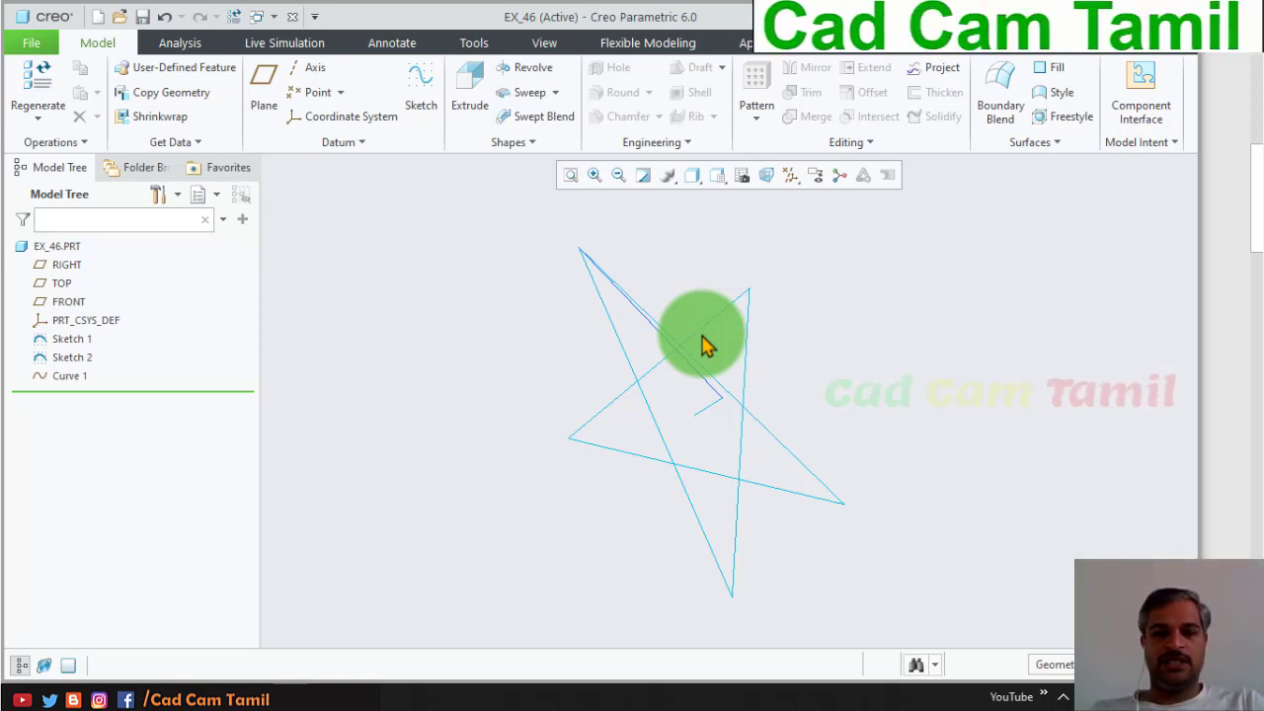
mouse_move(672, 415)
middle_mouse_down()
mouse_move(578, 510)
mouse_move(843, 415)
middle_mouse_up()
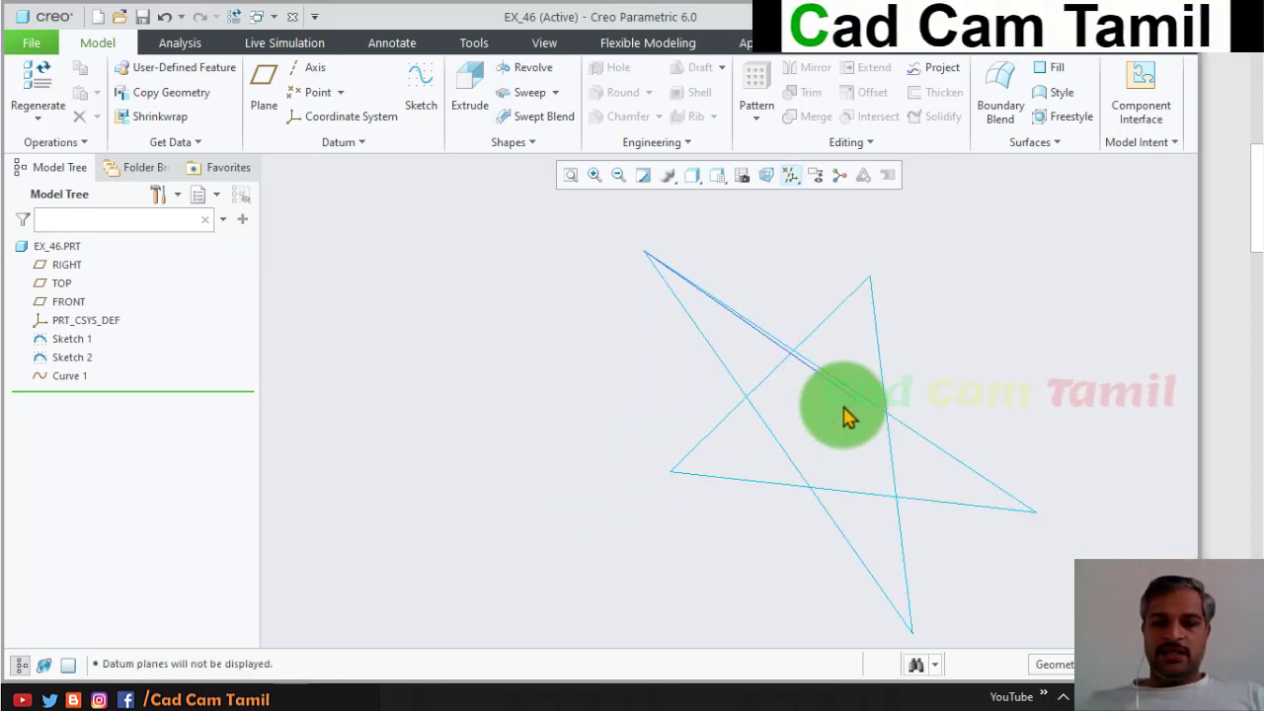
scroll(830, 375, "up", 2)
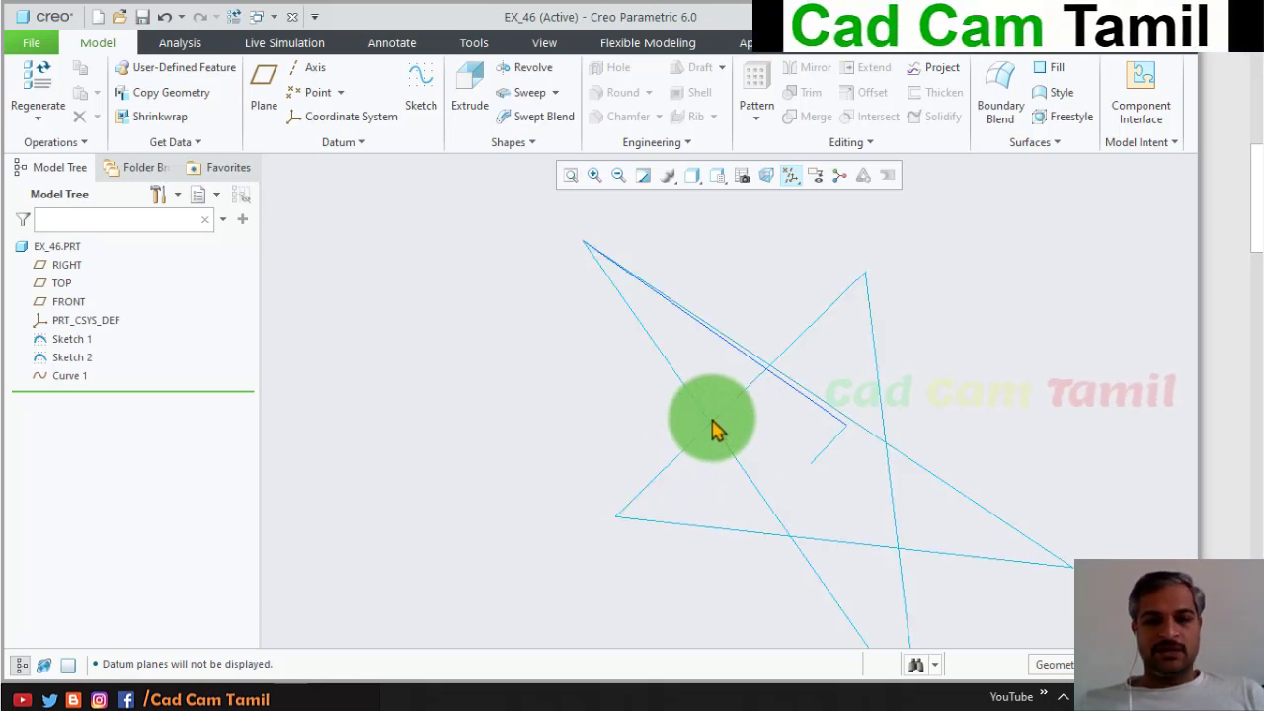
Place datum point PNT0 where two star edges cross and turn on point display
left_click(316, 88)
left_click(721, 442)
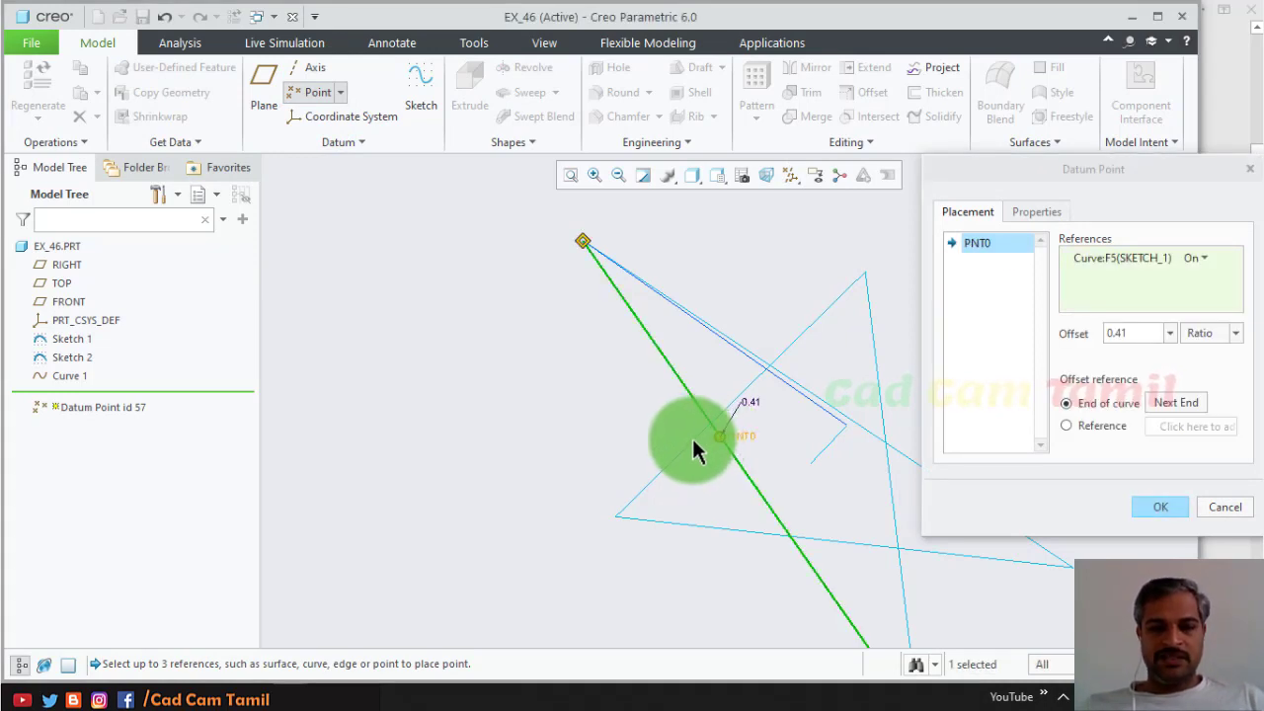
left_click(693, 438, "ctrl")
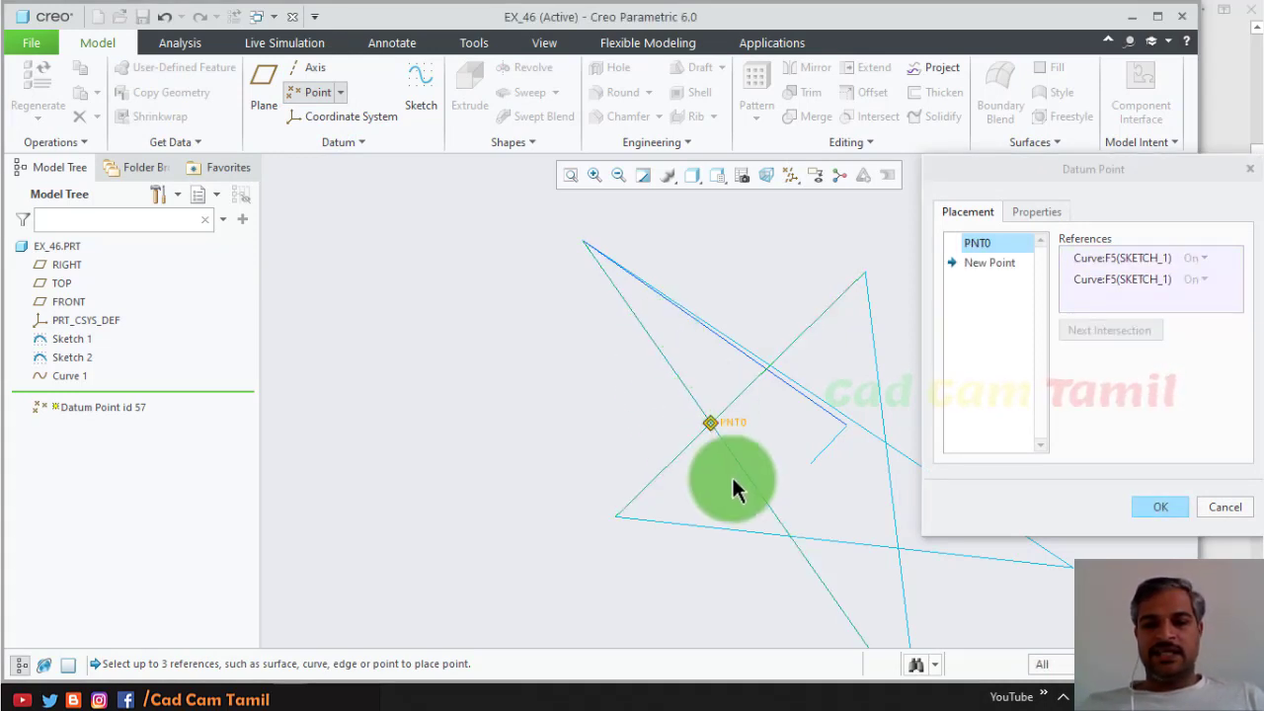
left_click(1148, 507)
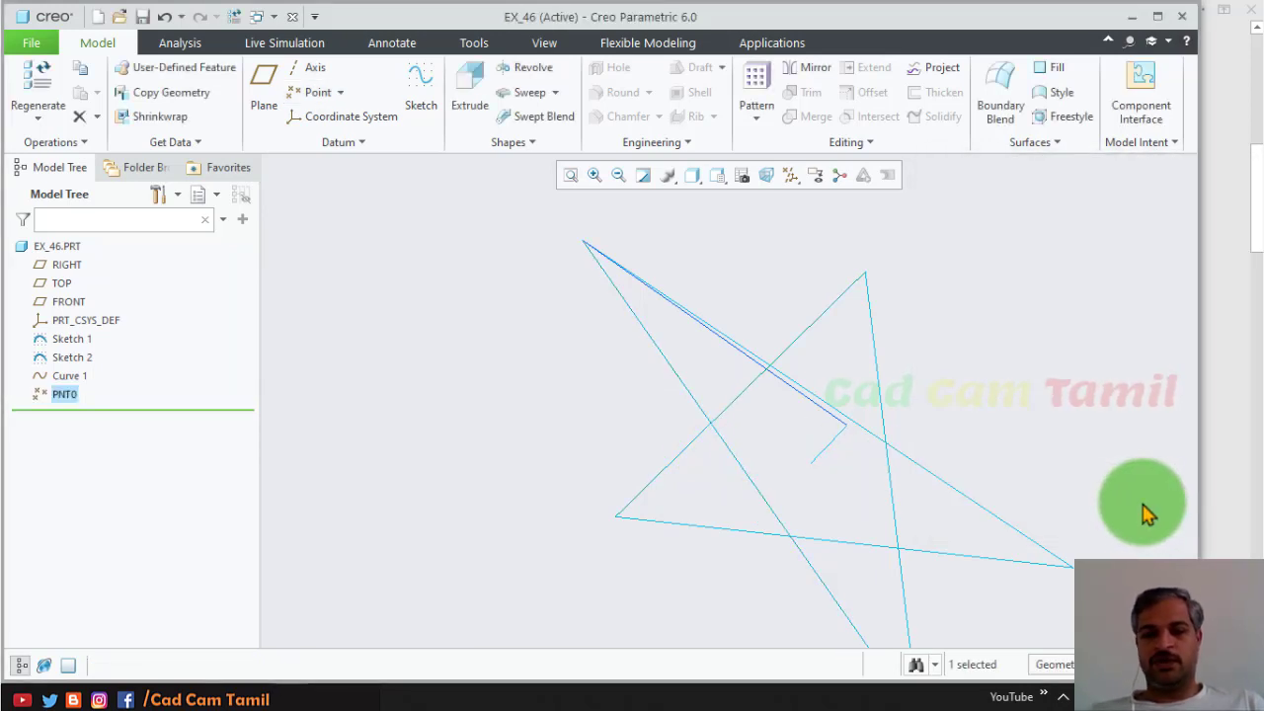
left_click(793, 178)
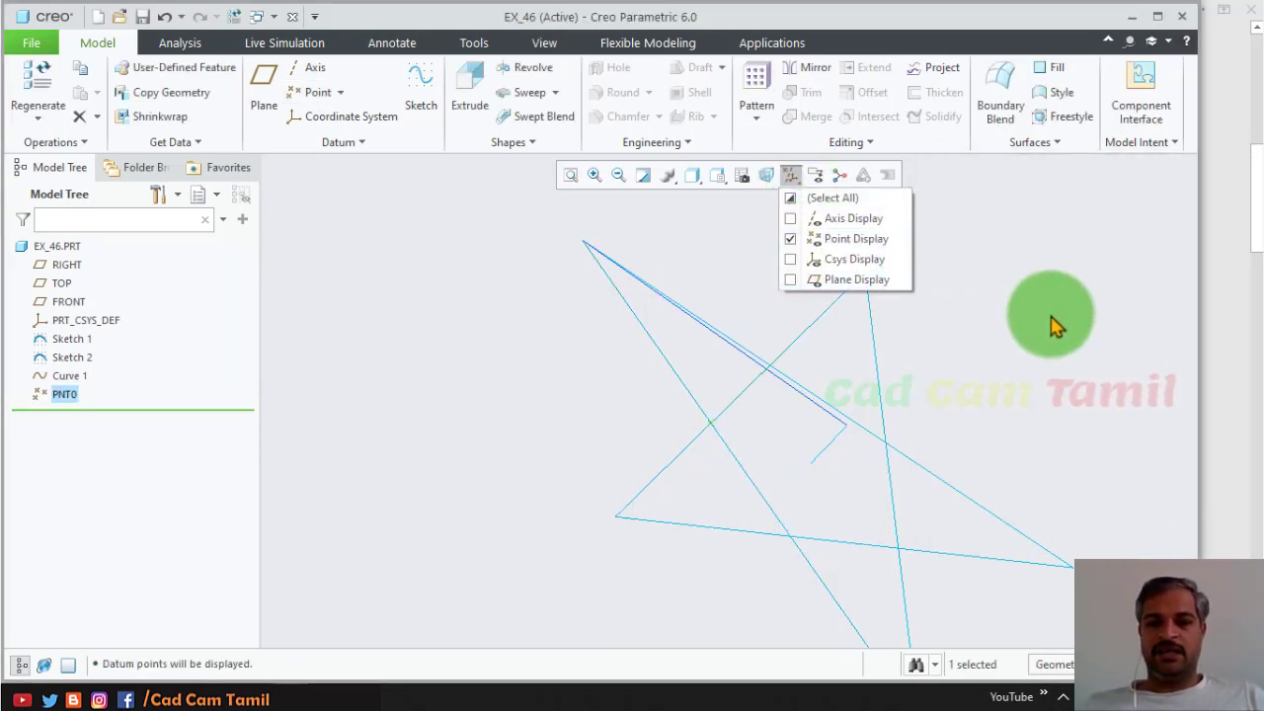
left_click(1008, 360)
left_click(558, 423)
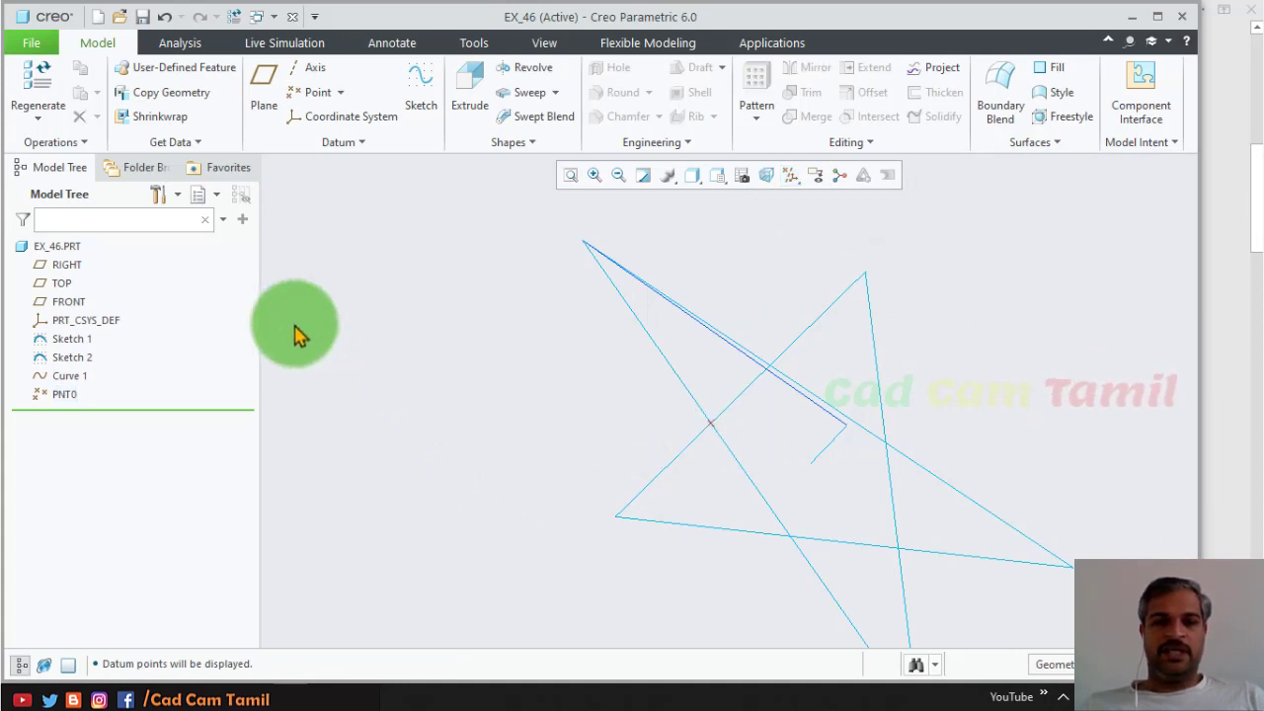
Draw Curve 2 through points from PNT0 to Curve 1's inner end
left_click(305, 146)
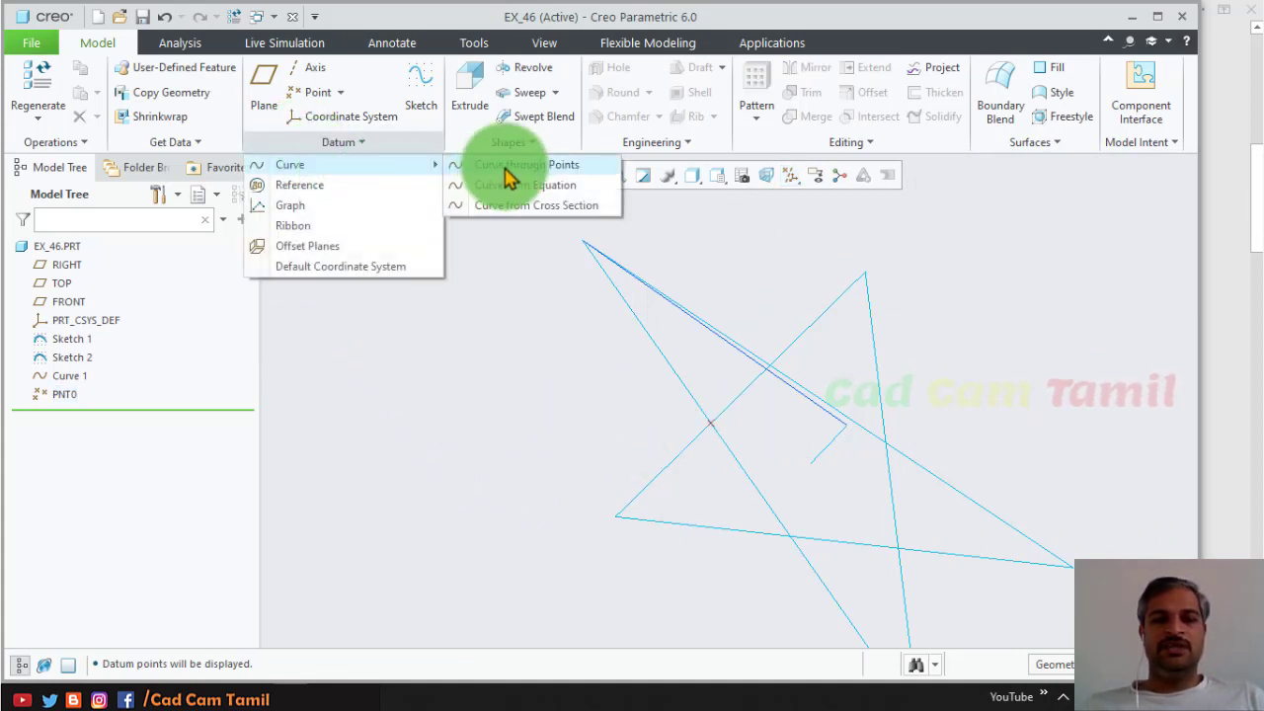
left_click(508, 170)
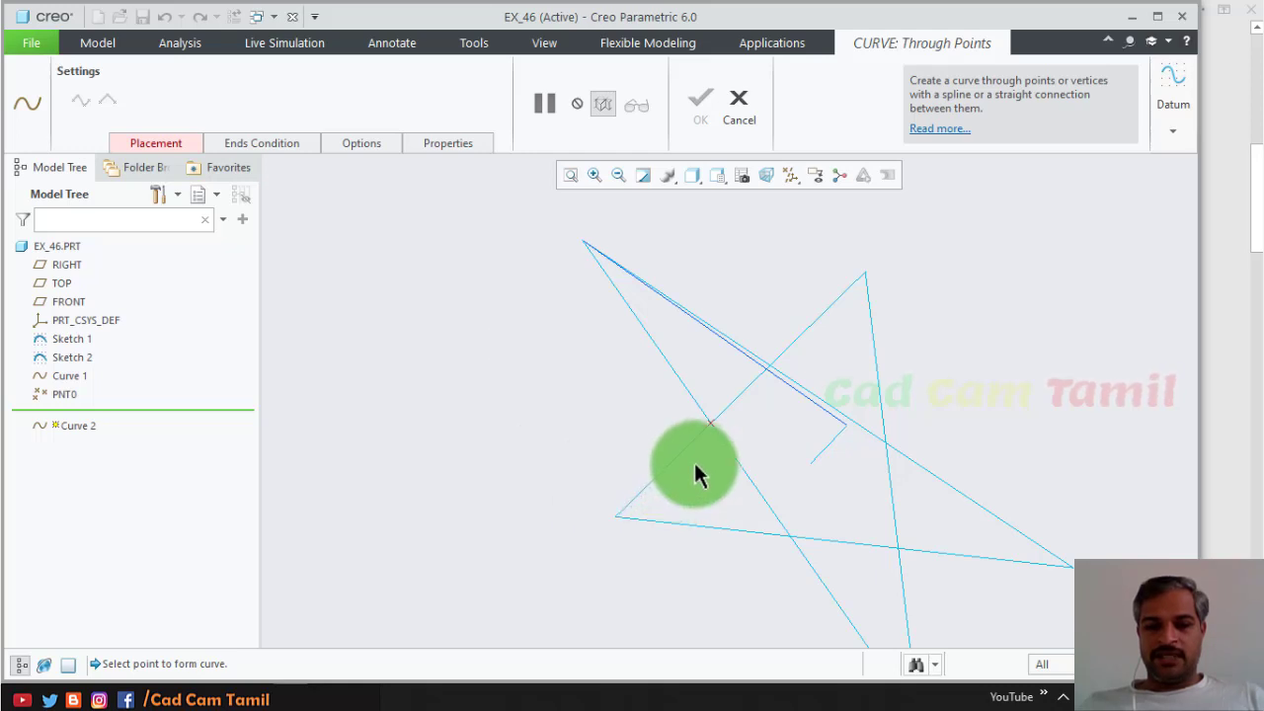
left_click(845, 424)
left_click(691, 424)
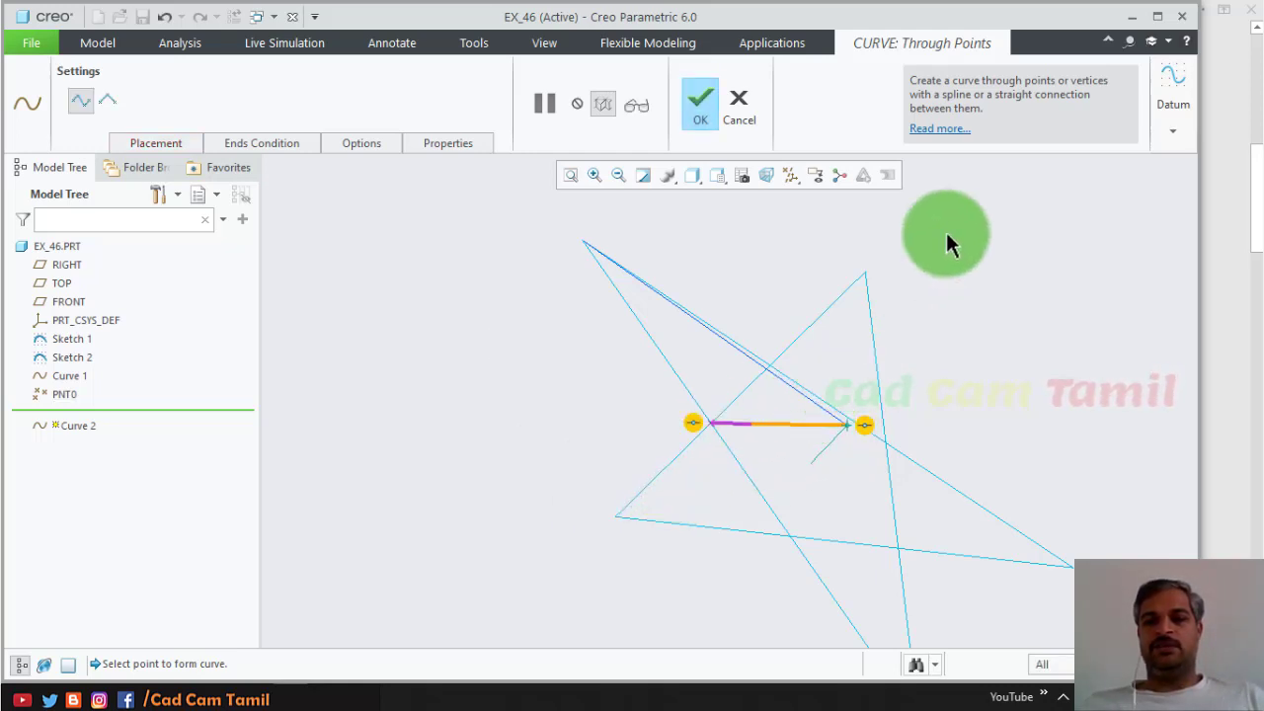
left_click(701, 100)
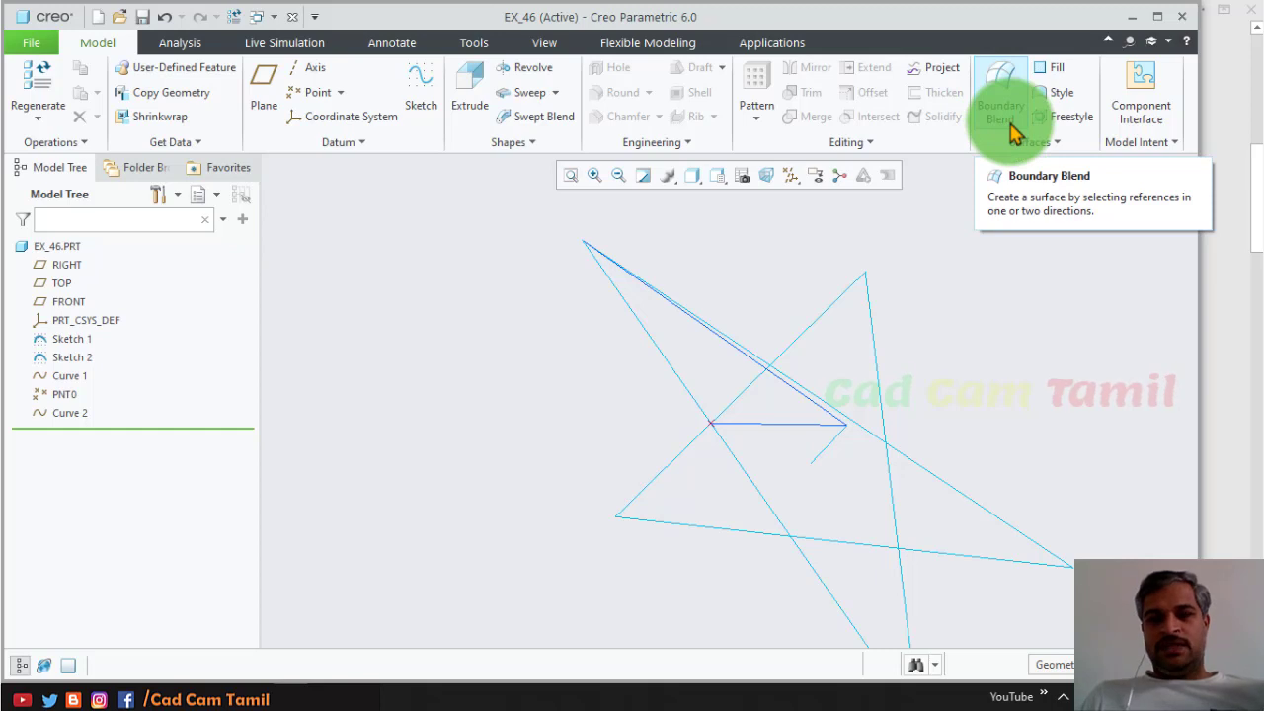
Create Boundary Blend 1 with Curve 1 and Curve 2 as the first-direction boundaries
left_click(1014, 134)
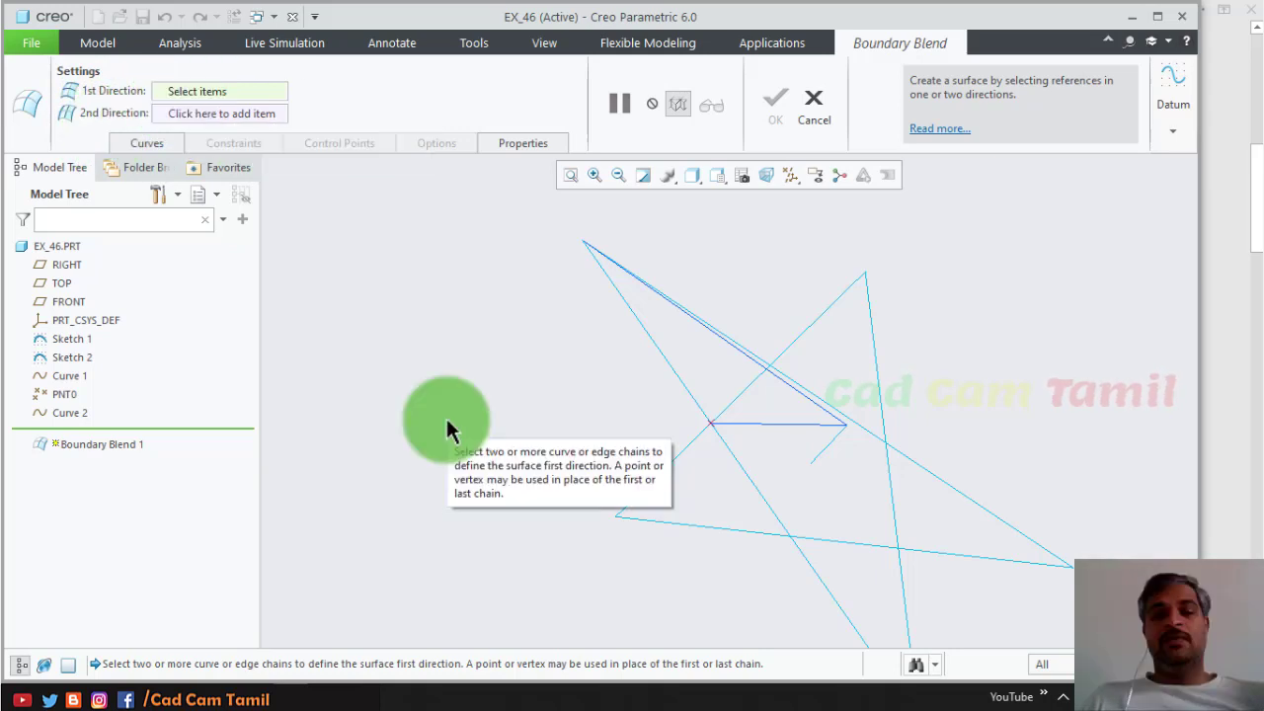
left_click(735, 357)
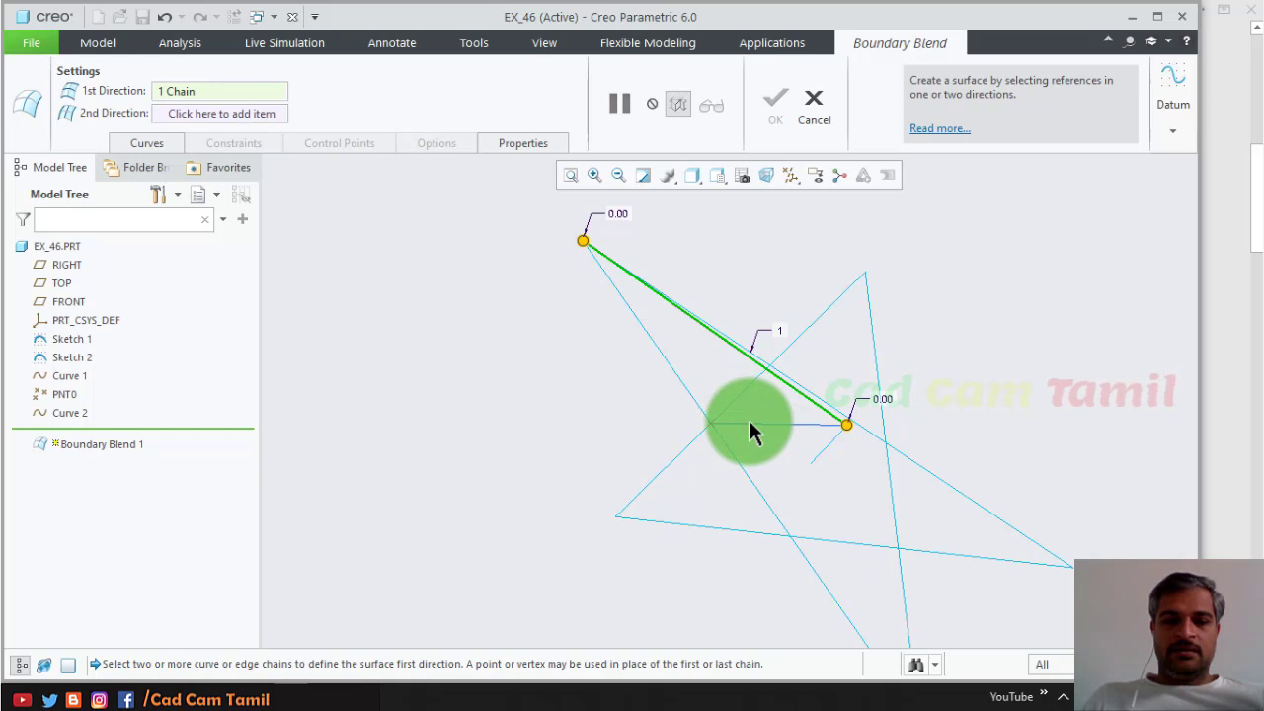
left_click(749, 425, "ctrl")
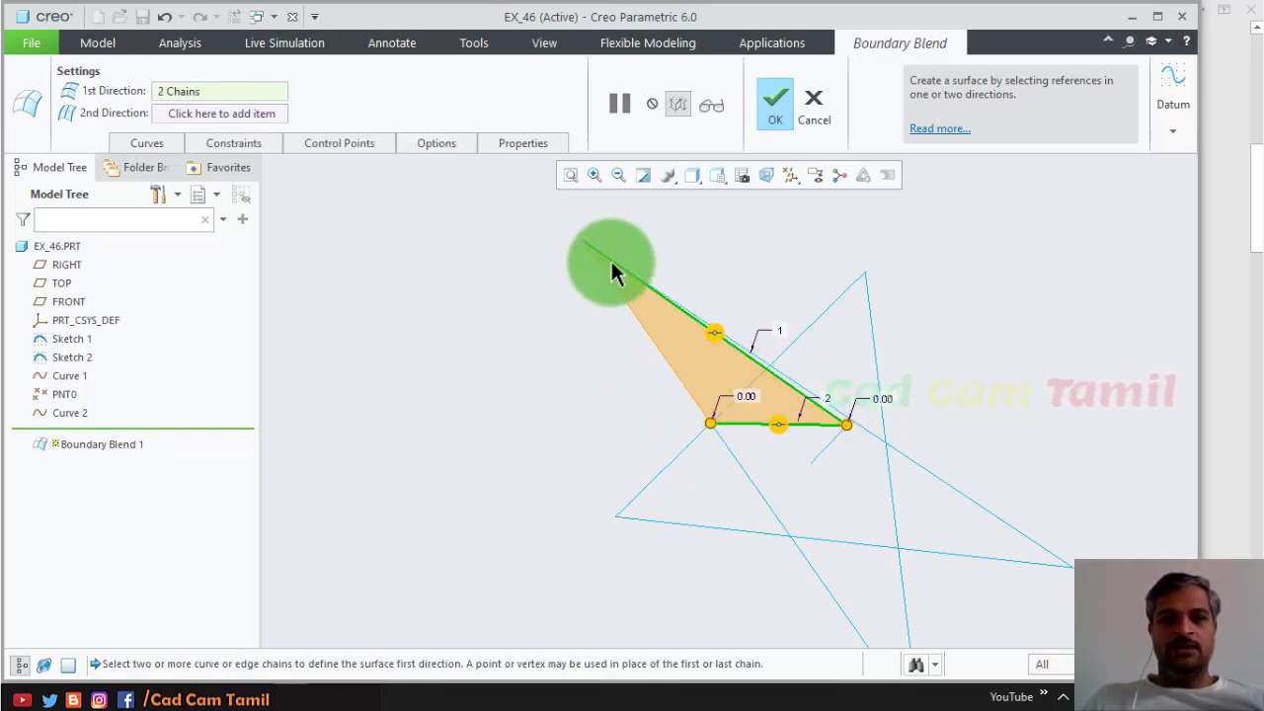
left_click(775, 126)
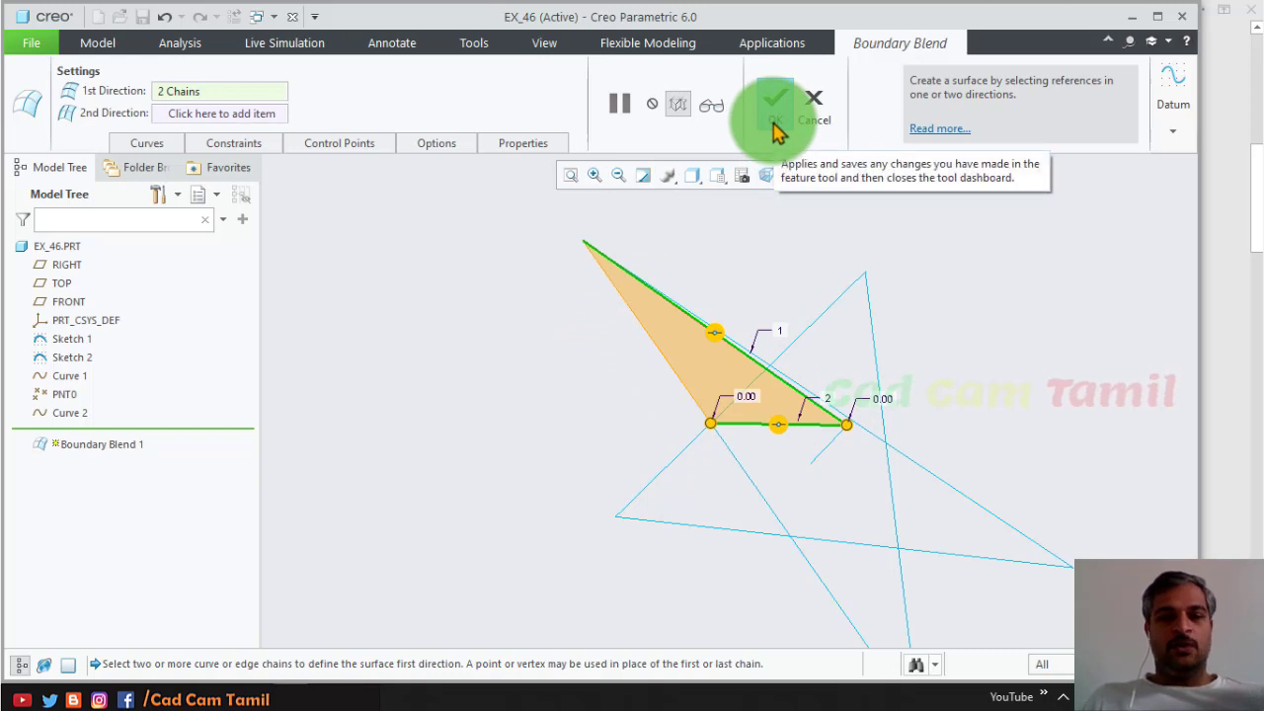
left_click(775, 132)
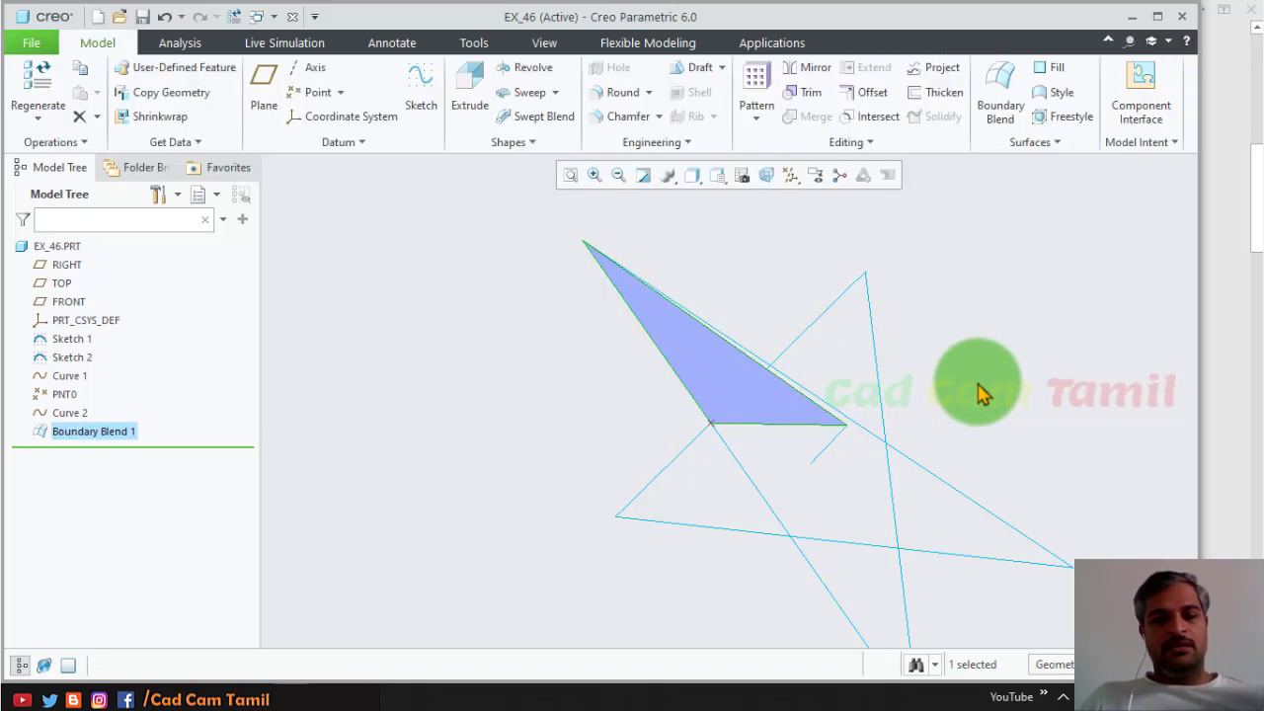
Turn on datum plane display and select the Boundary Blend 1 triangular surface
mouse_move(978, 353)
middle_mouse_down()
mouse_move(933, 351)
mouse_move(942, 384)
mouse_move(734, 465)
middle_mouse_up()
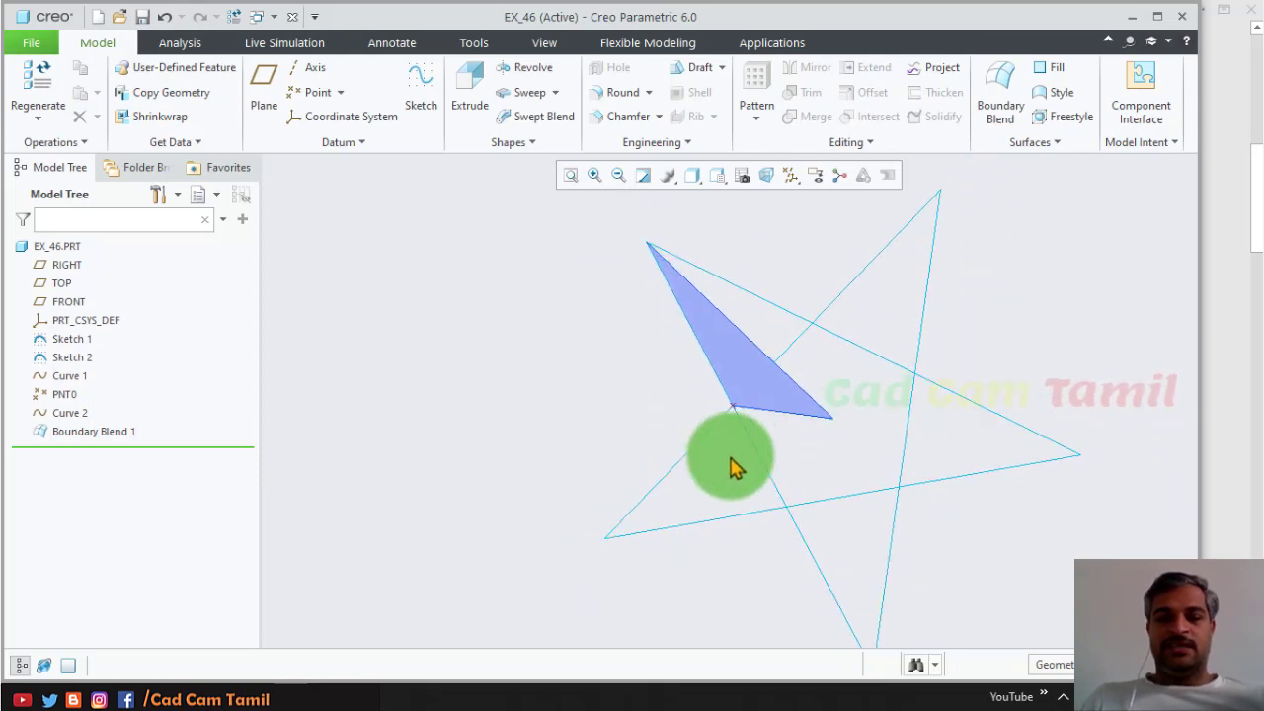
left_click(730, 341)
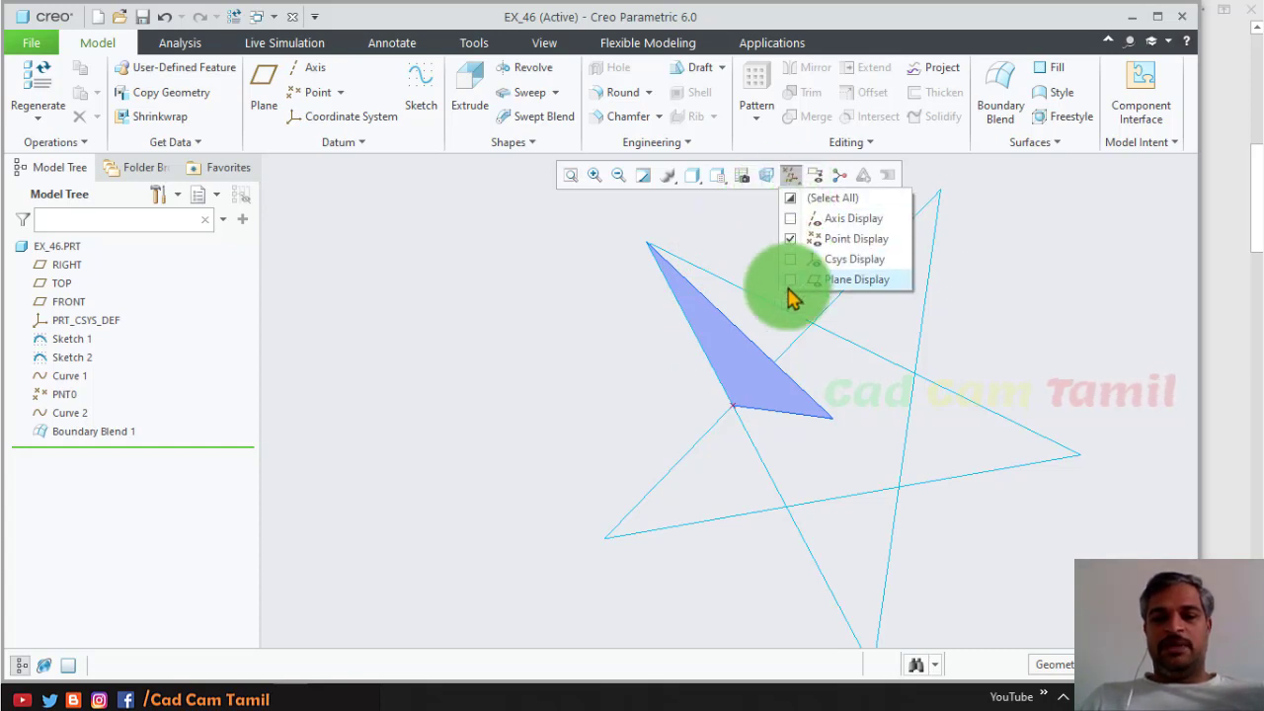
left_click(790, 285)
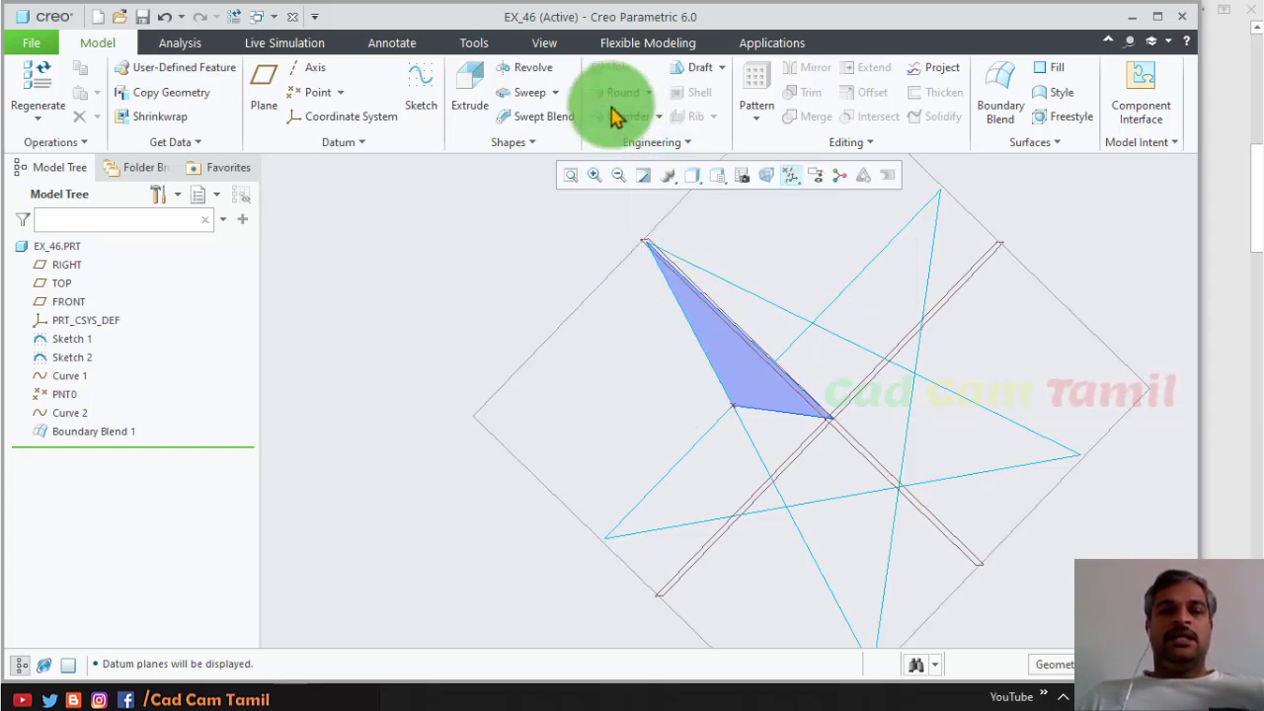
left_click(724, 348)
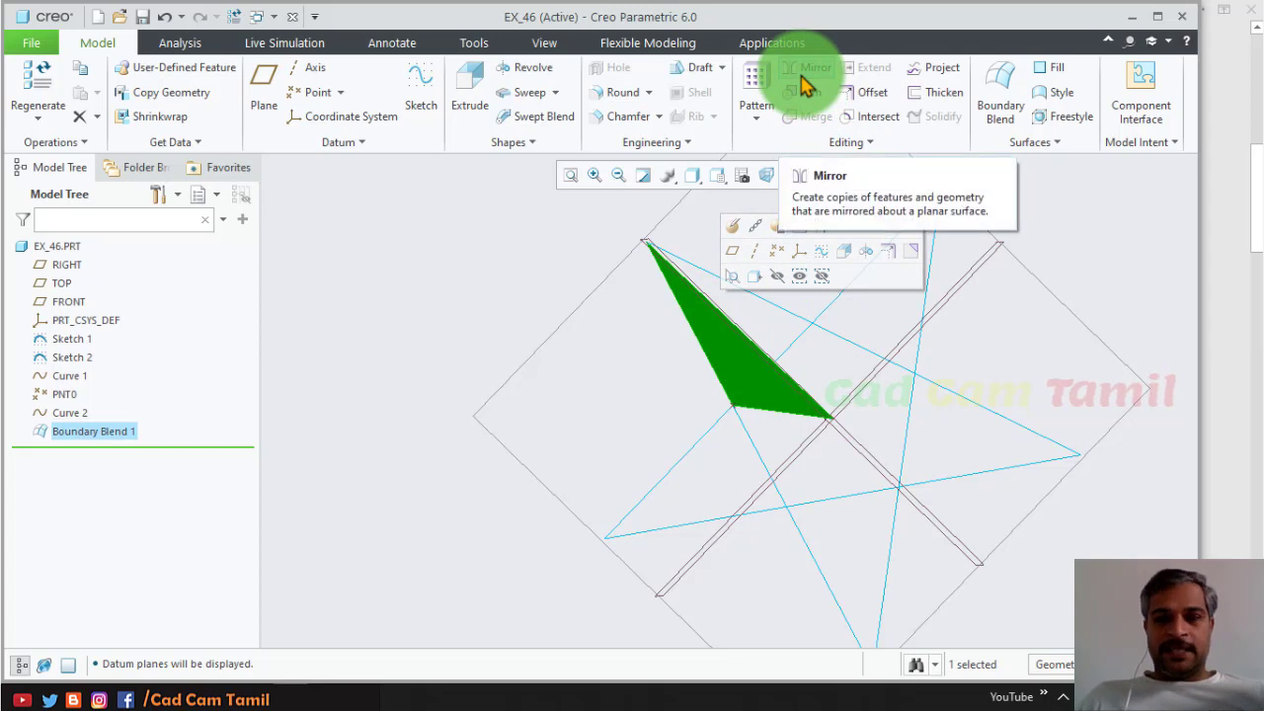
Mirror Boundary Blend 1 about the RIGHT datum plane to create Mirror 1
left_click(805, 84)
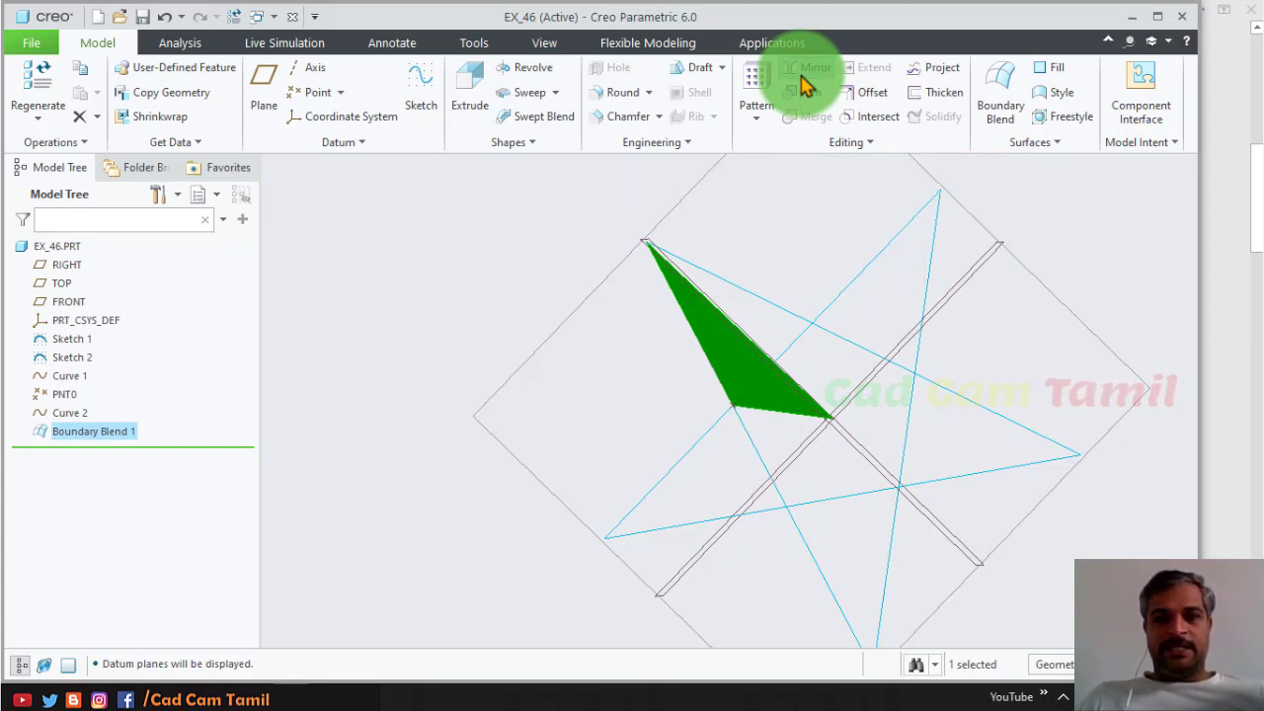
left_click(854, 446)
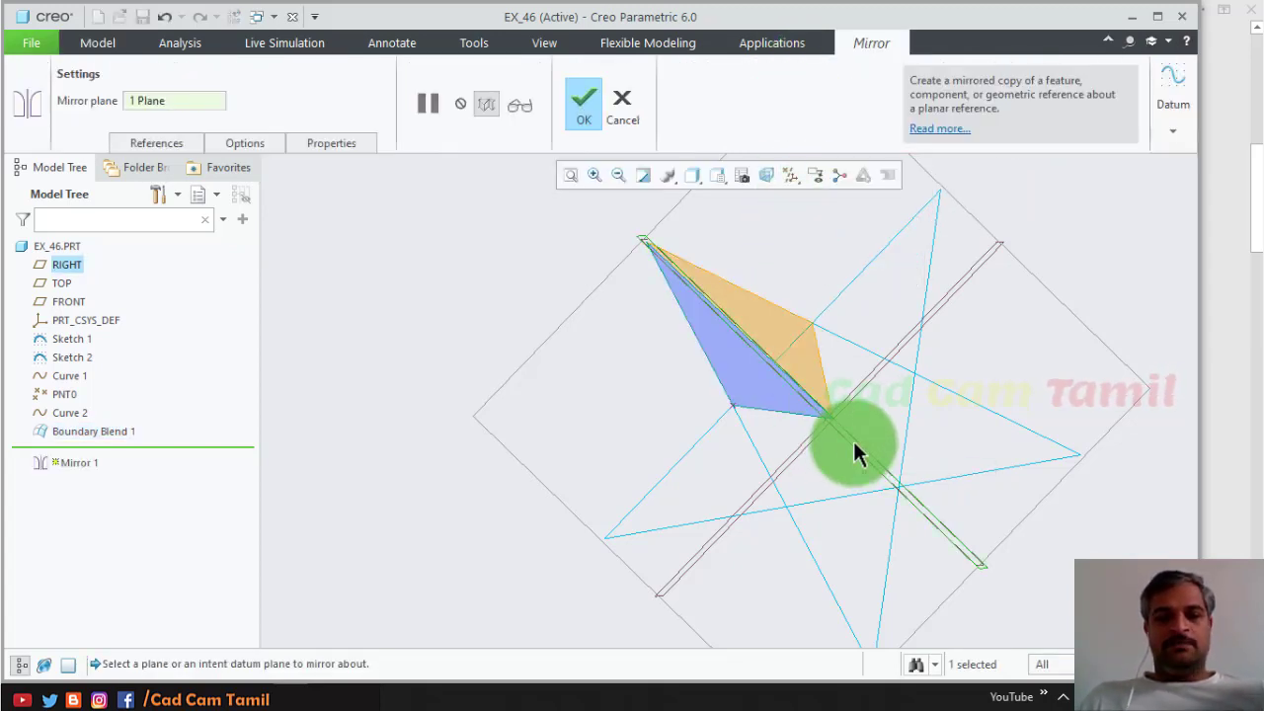
left_click(584, 111)
Select Boundary Blend 1 and Mirror 1 in the model tree and launch Mirror on both
left_click(623, 364)
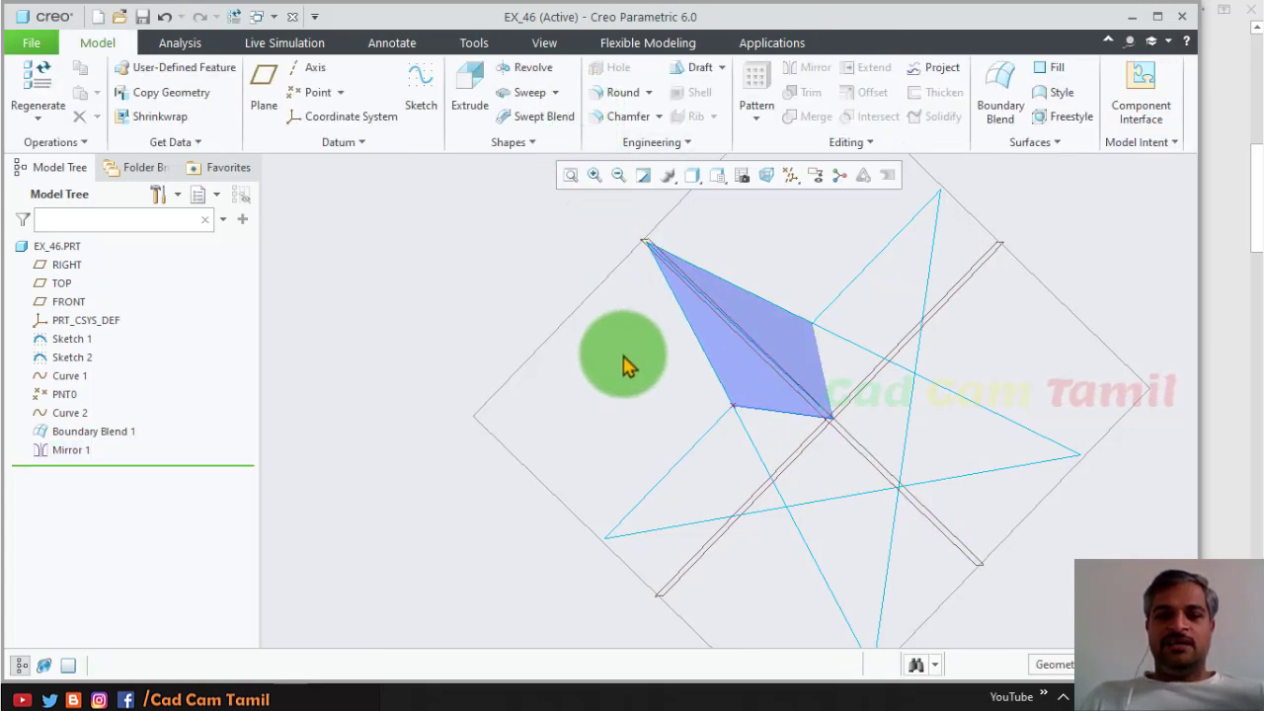
mouse_move(623, 364)
middle_mouse_down()
mouse_move(677, 397)
mouse_move(714, 398)
mouse_move(658, 336)
mouse_move(718, 343)
mouse_move(638, 355)
mouse_move(681, 425)
middle_mouse_up()
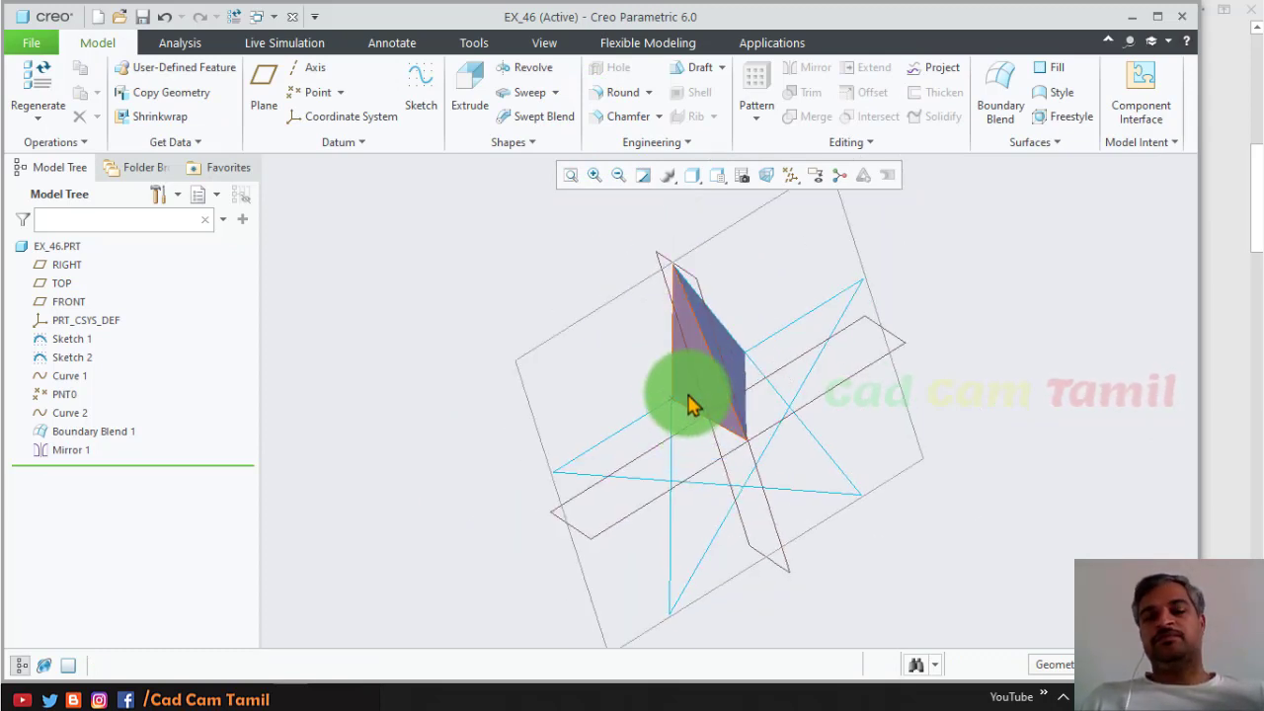
mouse_move(687, 380)
middle_mouse_down()
mouse_move(626, 330)
mouse_move(675, 382)
mouse_move(646, 366)
mouse_move(646, 339)
middle_mouse_up()
left_click(646, 338)
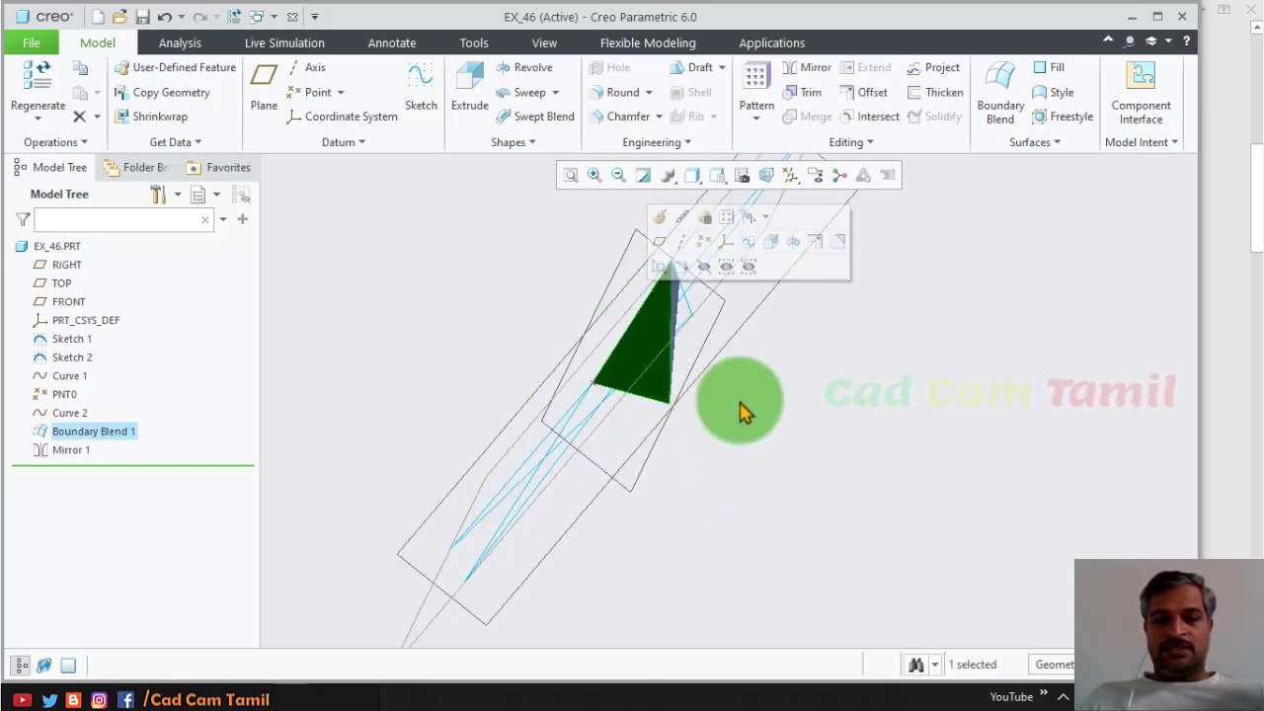
mouse_move(740, 412)
middle_mouse_down()
mouse_move(703, 390)
mouse_move(818, 345)
mouse_move(681, 367)
mouse_move(715, 380)
middle_mouse_up()
left_click(819, 345)
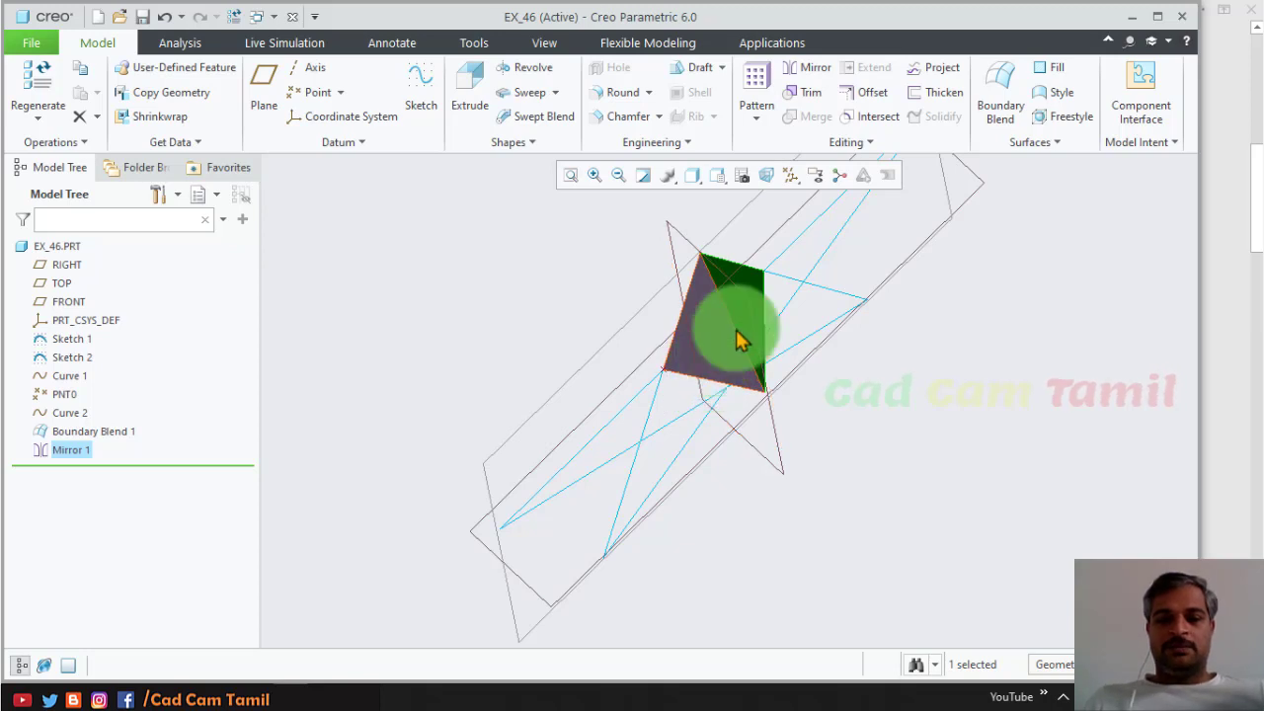
left_click(123, 439)
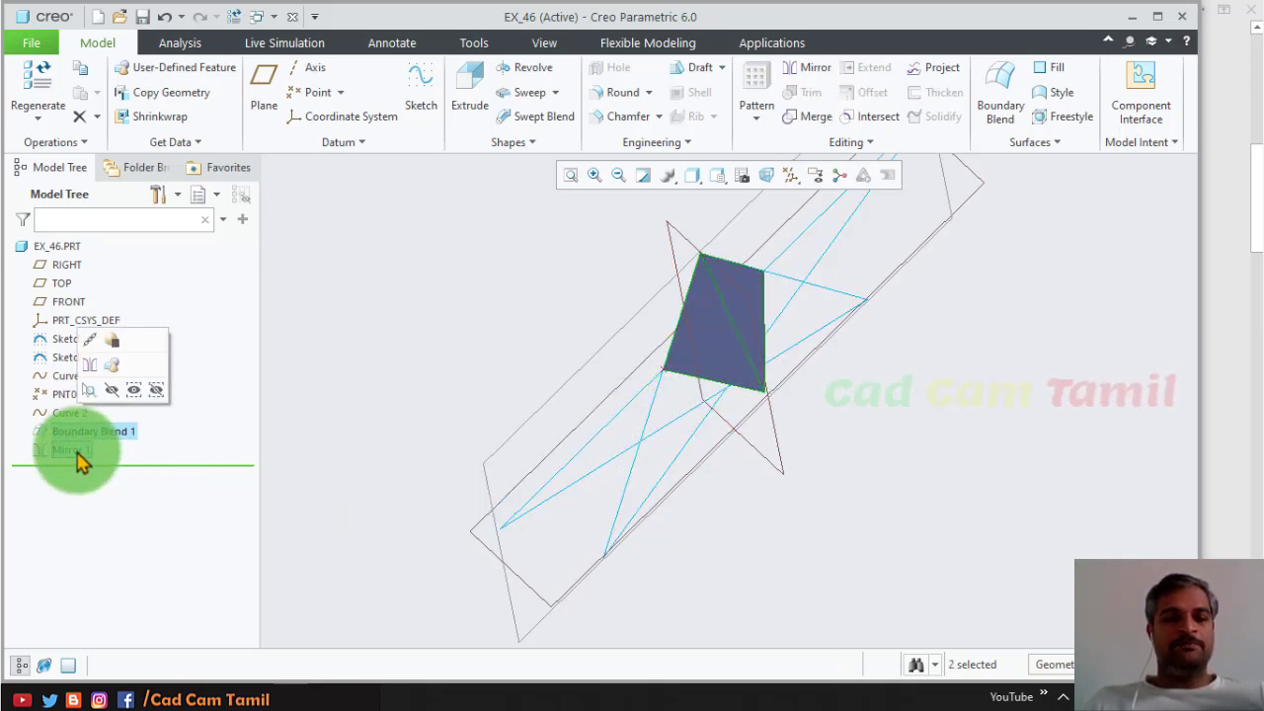
left_click(74, 451, "ctrl")
mouse_move(527, 349)
middle_mouse_down()
mouse_move(534, 311)
mouse_move(553, 330)
mouse_move(534, 351)
middle_mouse_up()
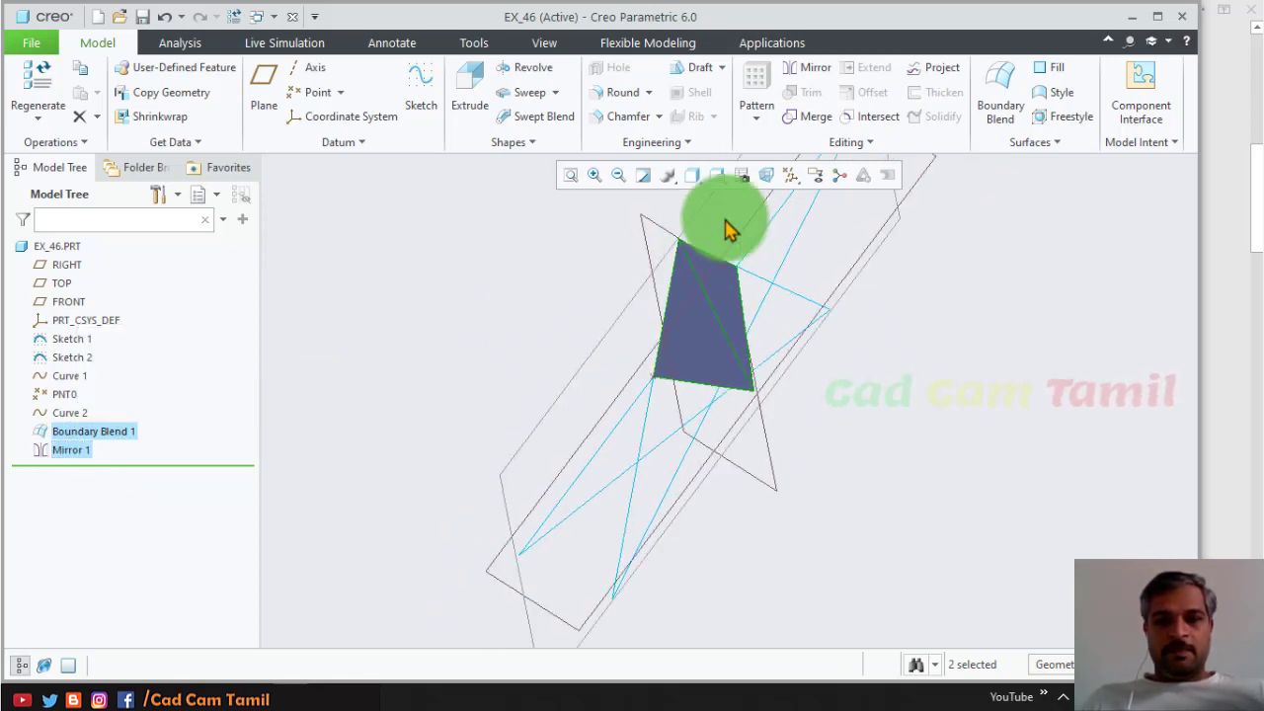
left_click(802, 77)
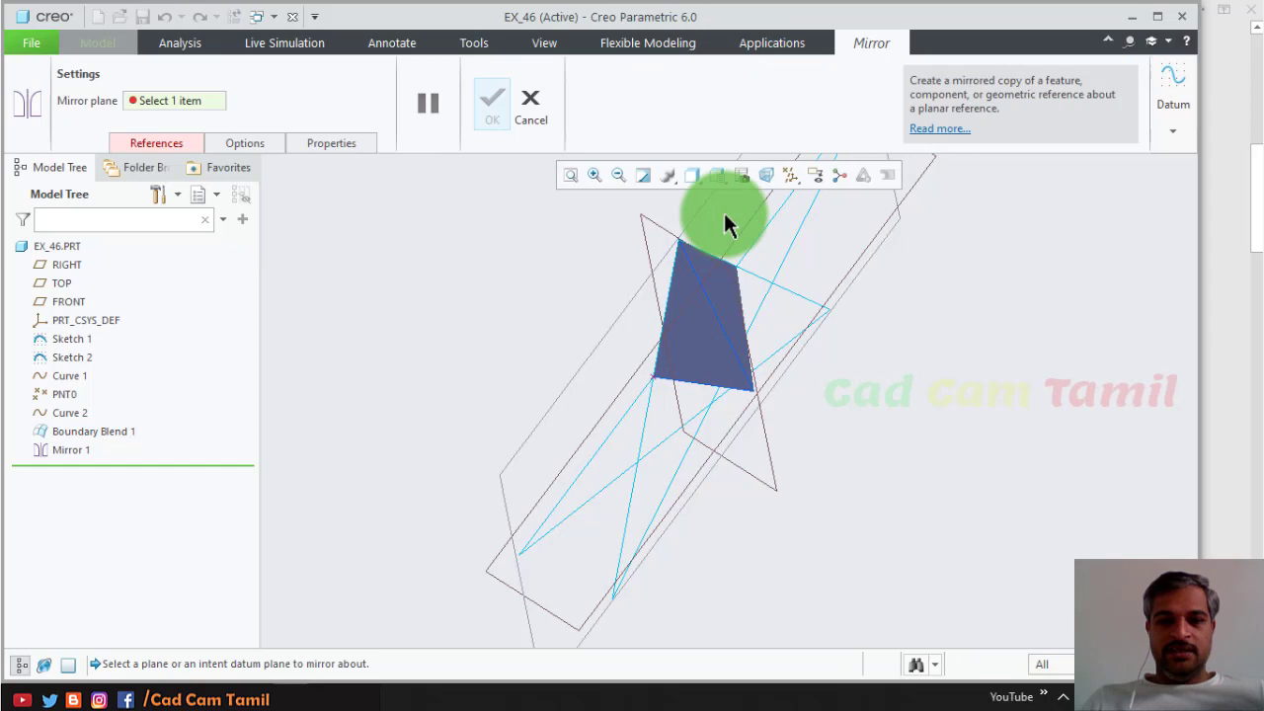
Mirror the facet pair across the FRONT datum plane, creating Mirror 2
left_click(633, 302)
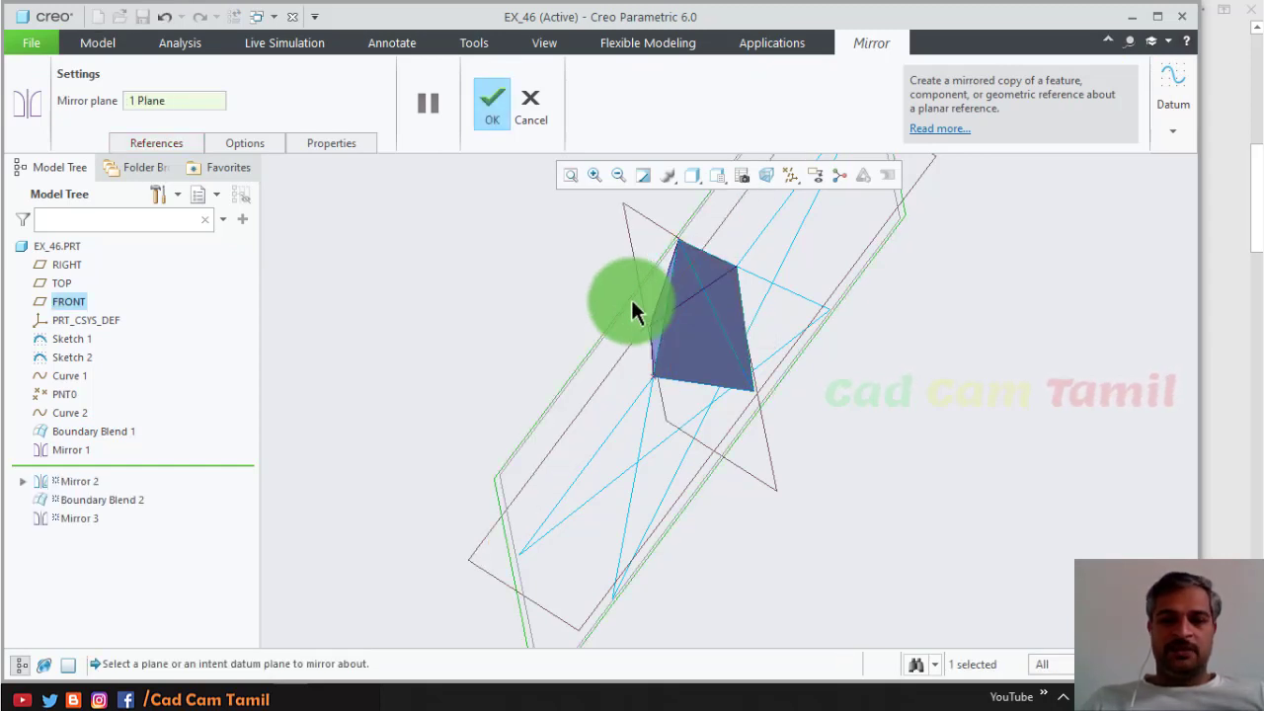
left_click(494, 113)
mouse_move(544, 302)
middle_mouse_down()
mouse_move(587, 312)
mouse_move(559, 276)
mouse_move(471, 307)
mouse_move(448, 330)
mouse_move(559, 254)
mouse_move(496, 299)
middle_mouse_up()
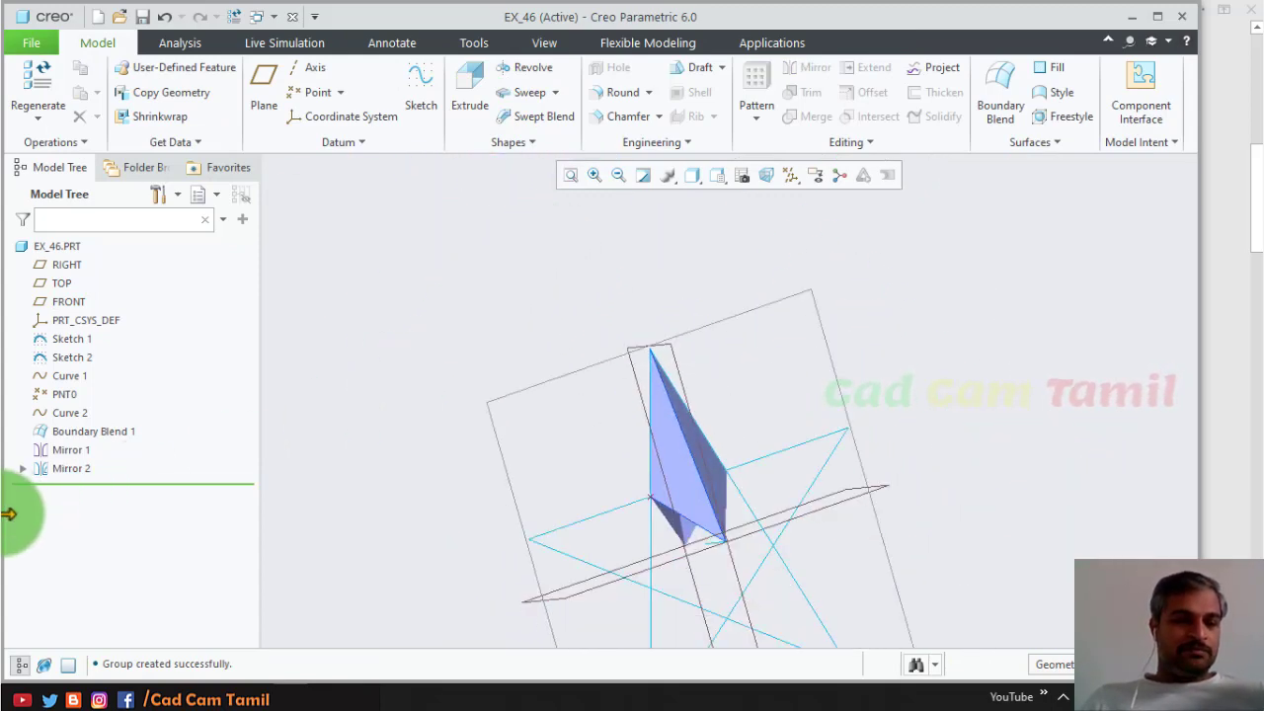
Group Boundary Blend 1, Mirror 1 and Mirror 2 into LOCAL_GROUP
left_click(71, 472)
left_click(71, 450, "ctrl")
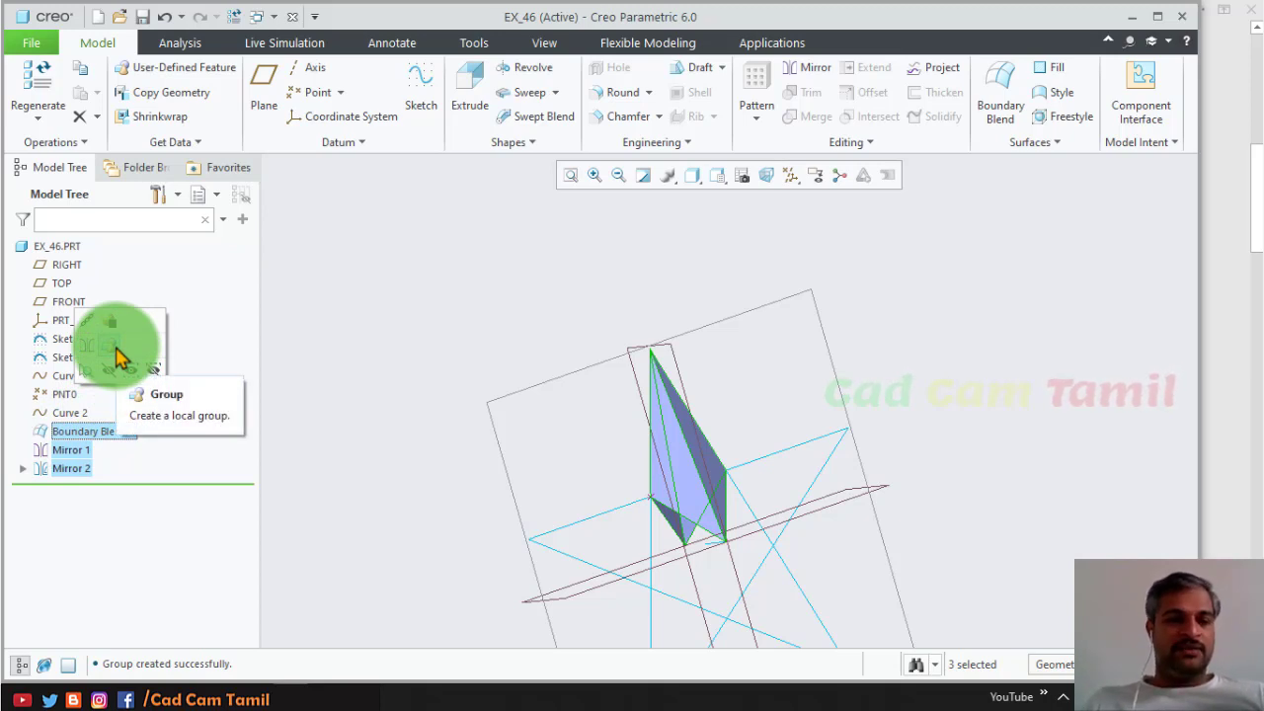
left_click(116, 355)
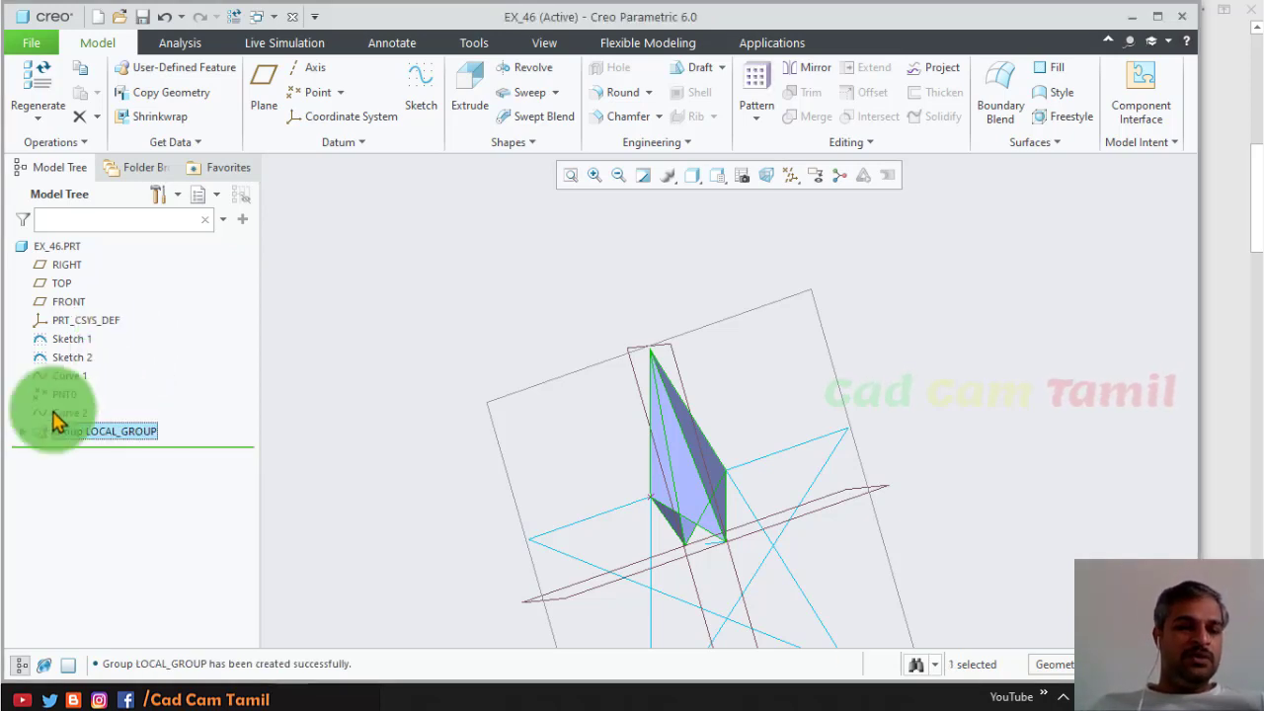
left_click(296, 476)
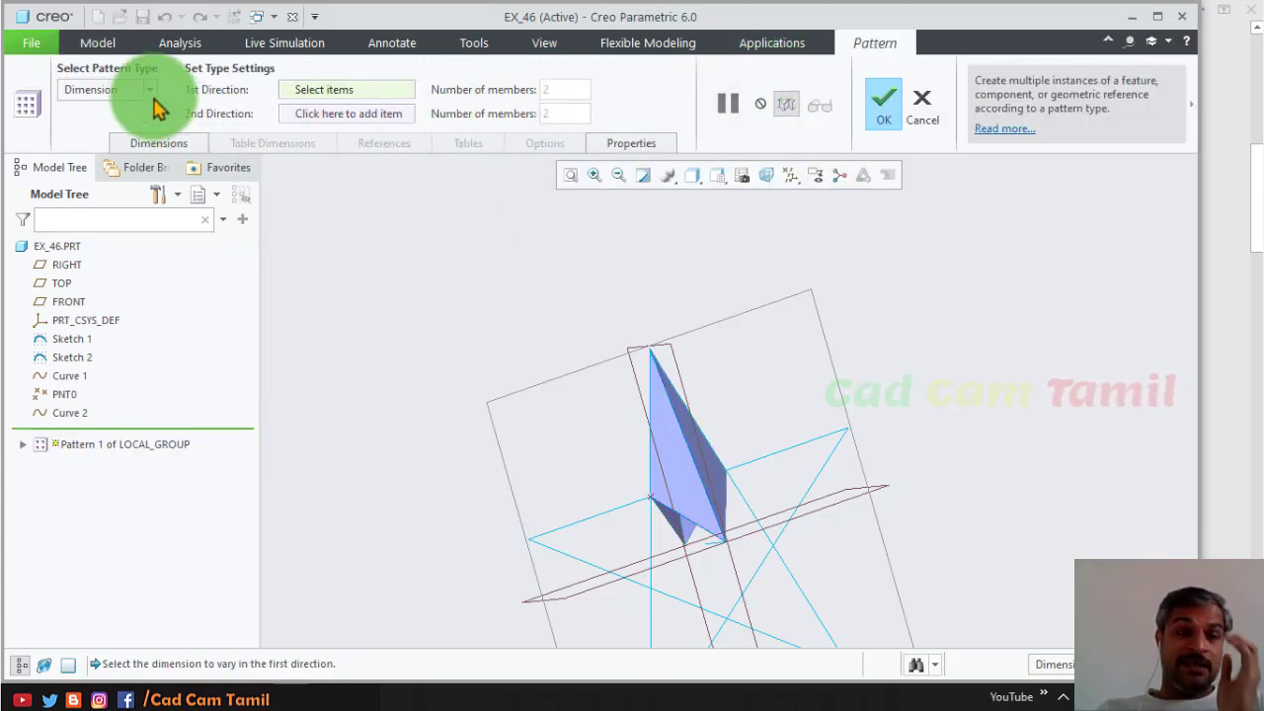
Set the pattern type to Axis and turn on coordinate system display
left_click(149, 91)
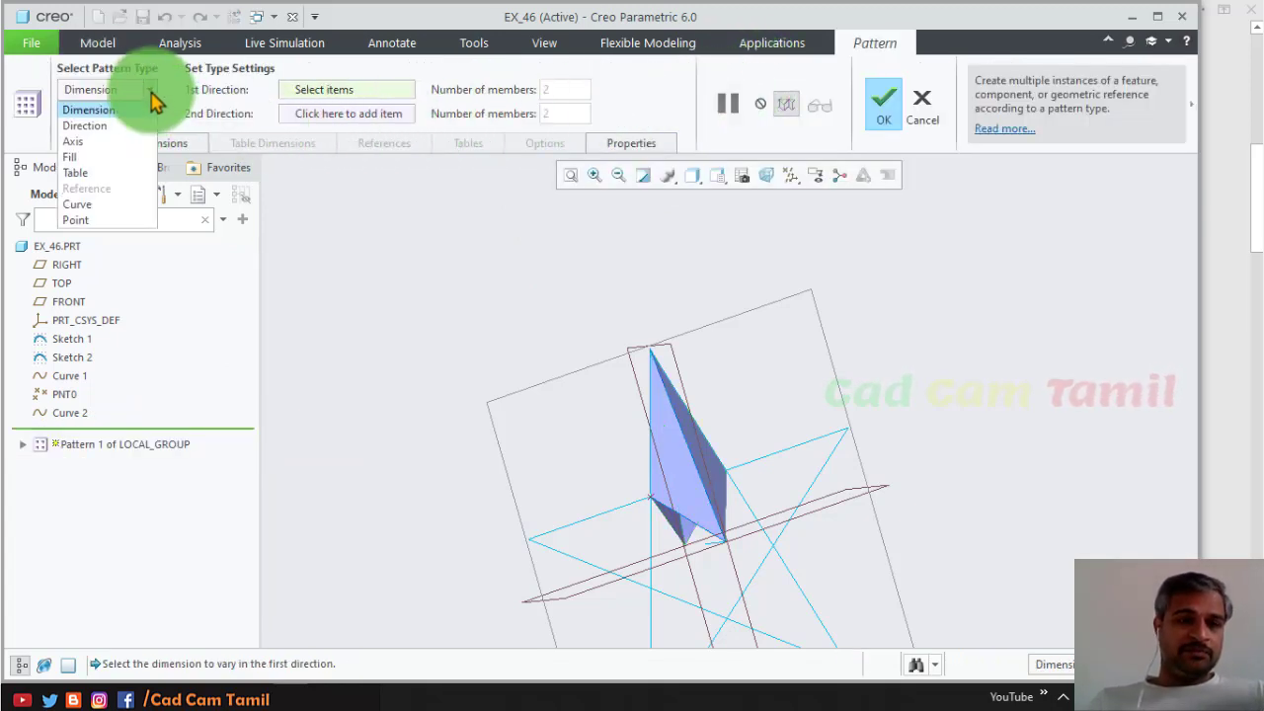
left_click(99, 146)
scroll(513, 326, "down", 3)
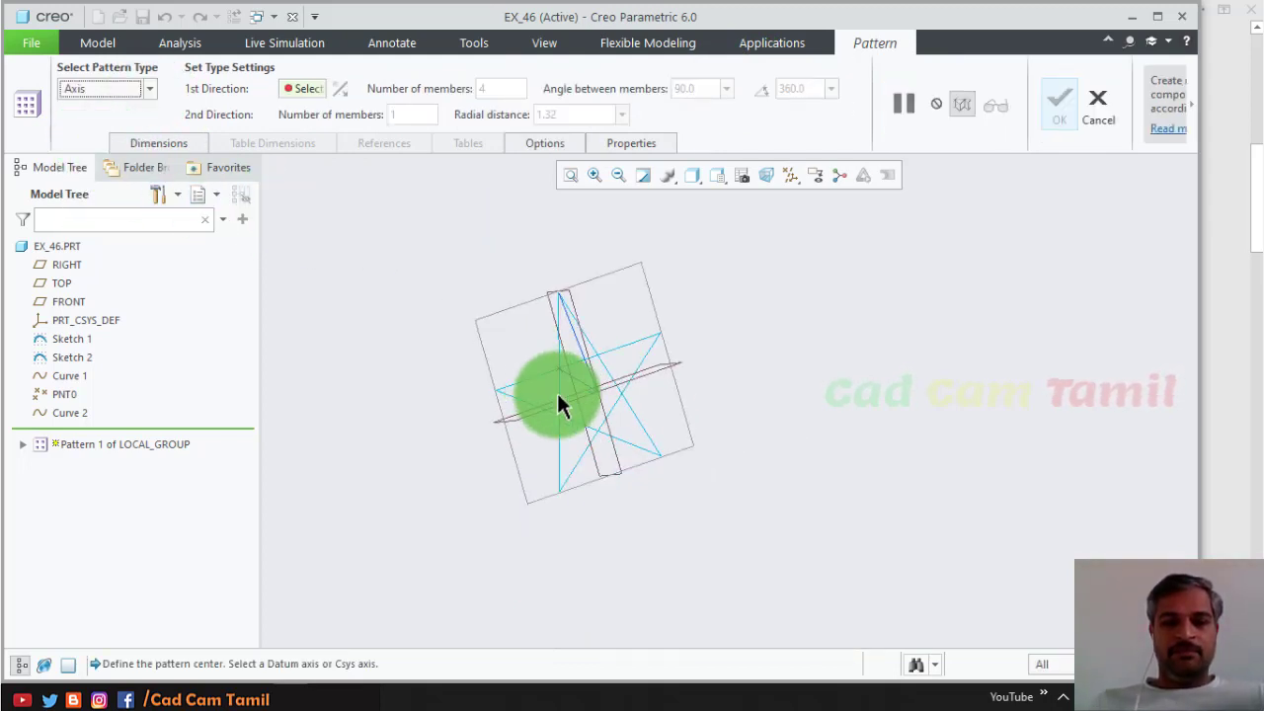
scroll(558, 405, "up", 2)
left_click(796, 183)
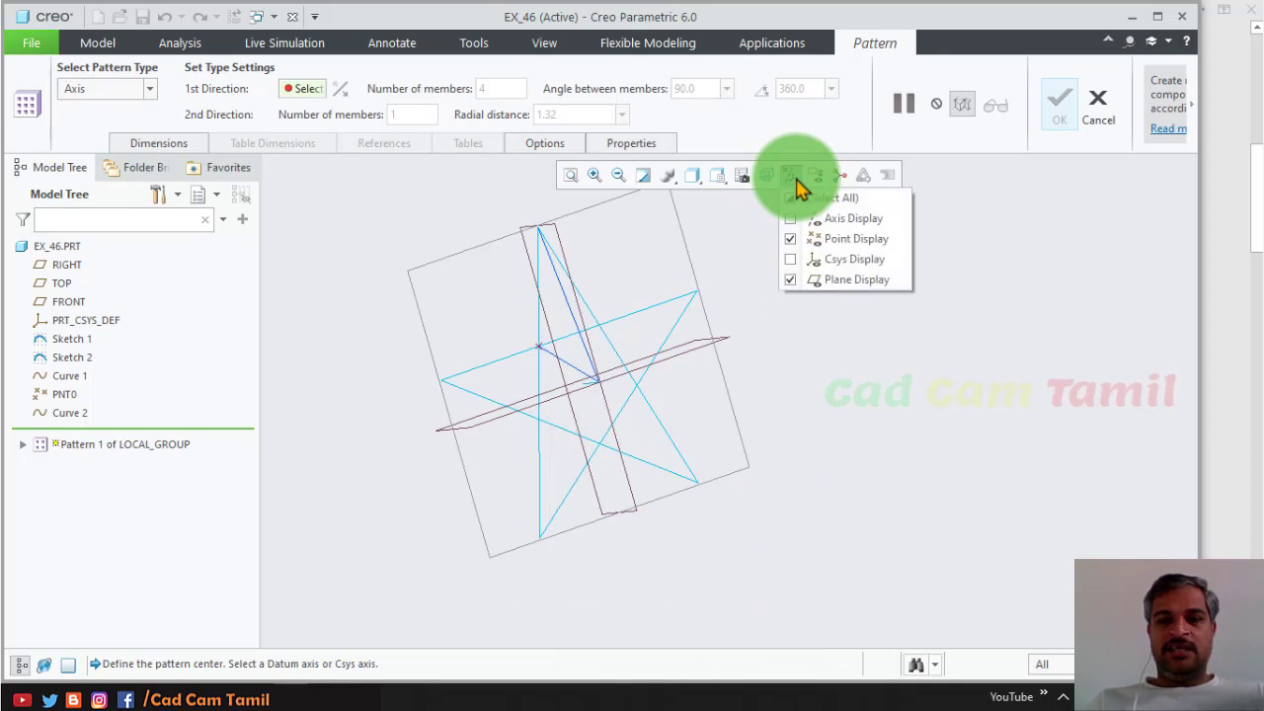
left_click(847, 262)
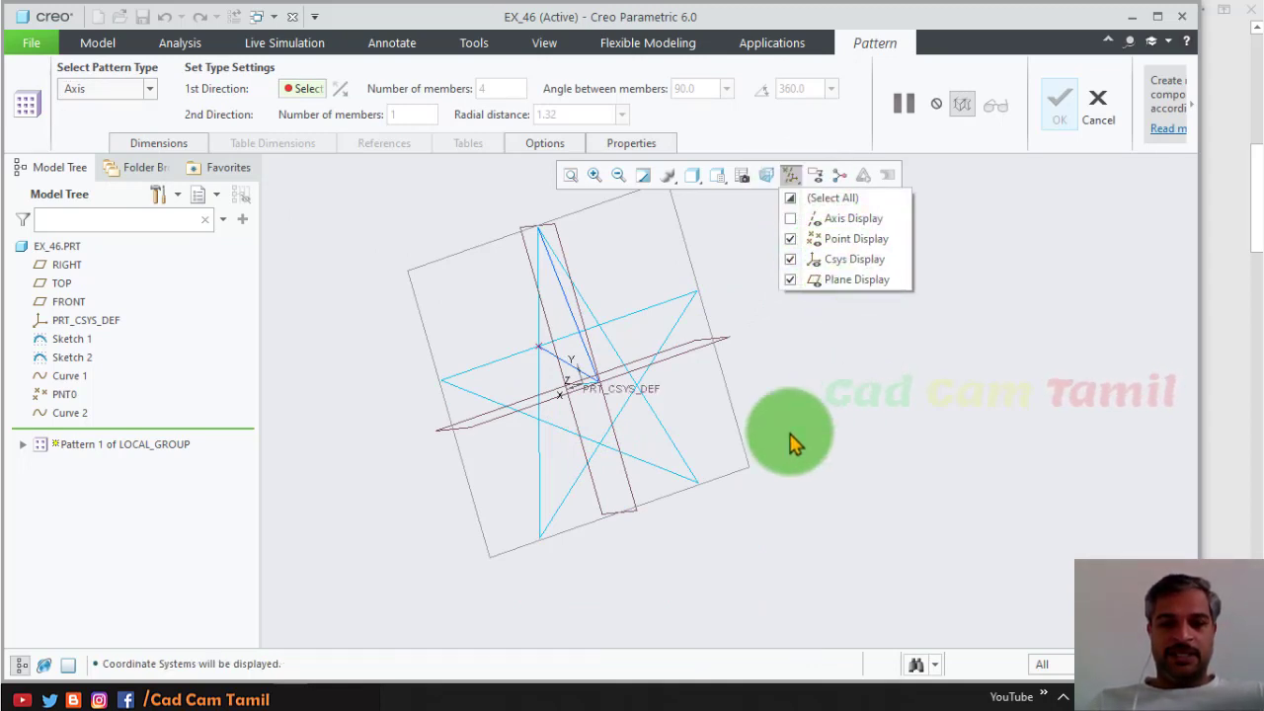
left_click(965, 366)
Pattern around PRT_CSYS_DEF with 5 members spread evenly over 360° and finish
scroll(573, 395, "up", 2)
scroll(564, 381, "up", 3)
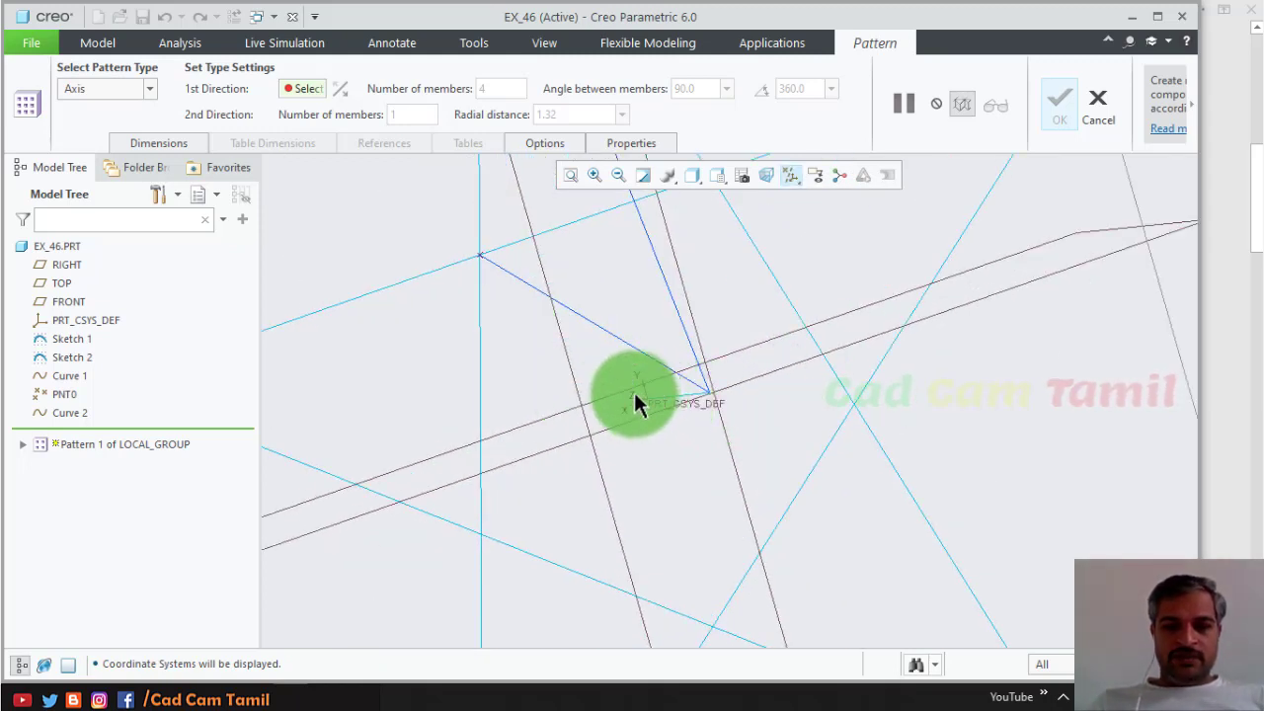
mouse_move(632, 389)
middle_mouse_down()
mouse_move(682, 376)
mouse_move(725, 340)
mouse_move(761, 373)
mouse_move(779, 327)
mouse_move(578, 385)
middle_mouse_up()
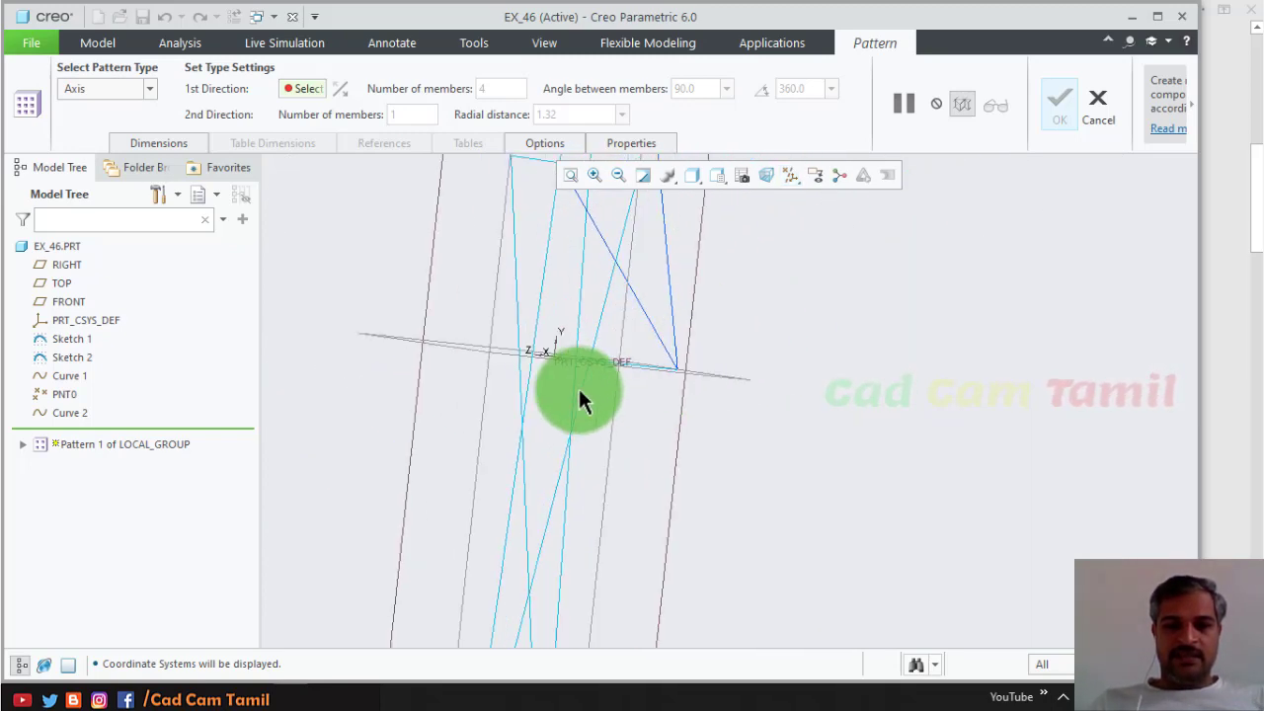
scroll(537, 342, "down", 3)
scroll(545, 349, "down", 2)
left_click(550, 352)
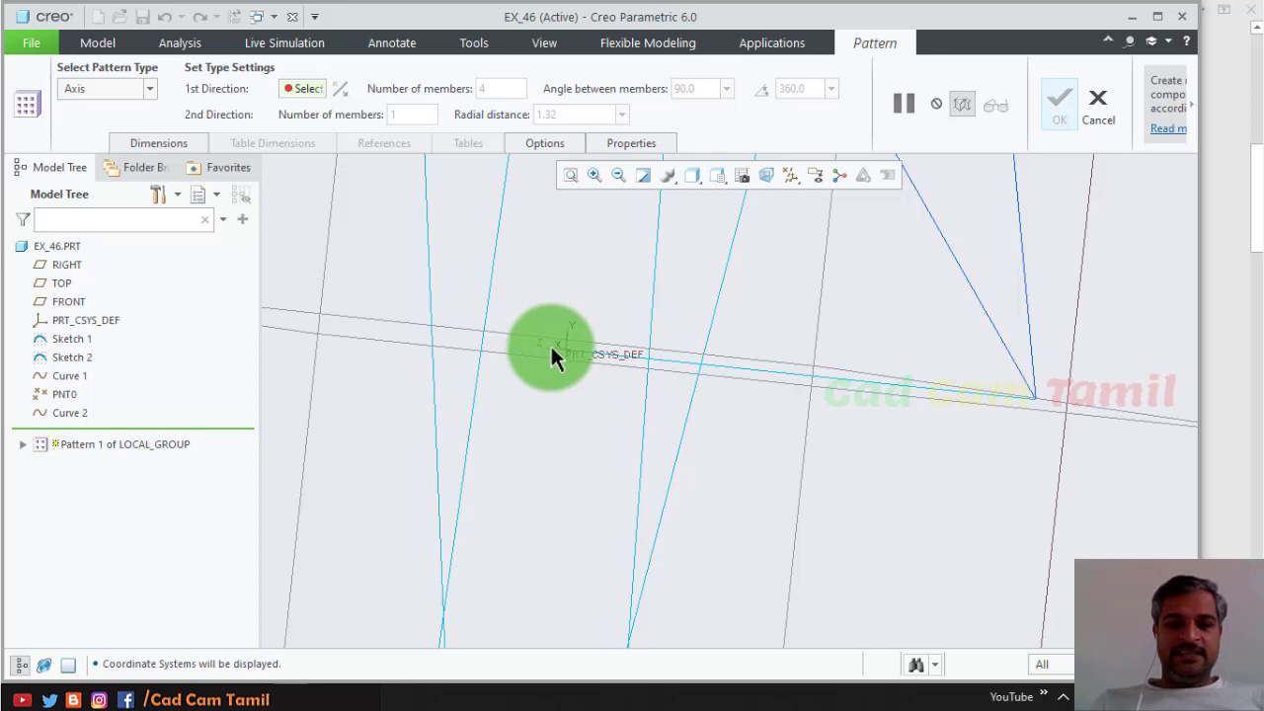
scroll(550, 354, "up", 2)
scroll(592, 390, "up", 2)
mouse_move(600, 398)
middle_mouse_down()
mouse_move(686, 382)
mouse_move(654, 370)
mouse_move(451, 381)
mouse_move(786, 449)
middle_mouse_up()
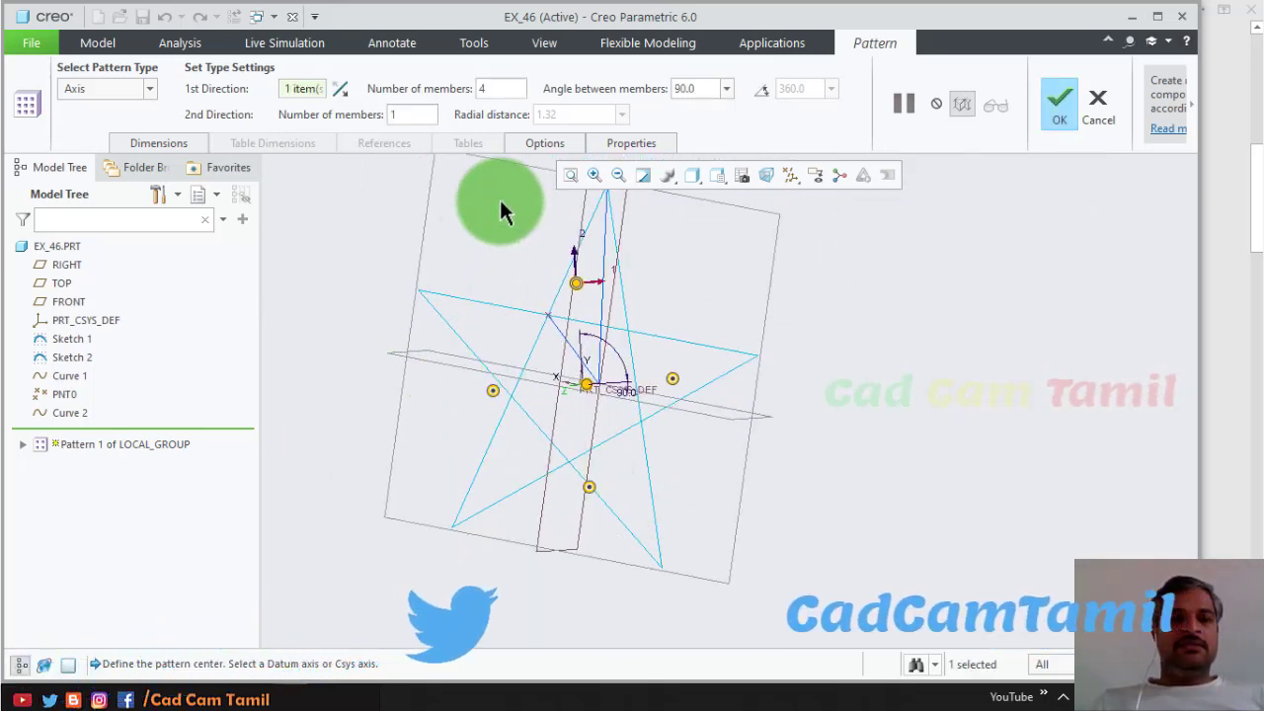
double_click(494, 88)
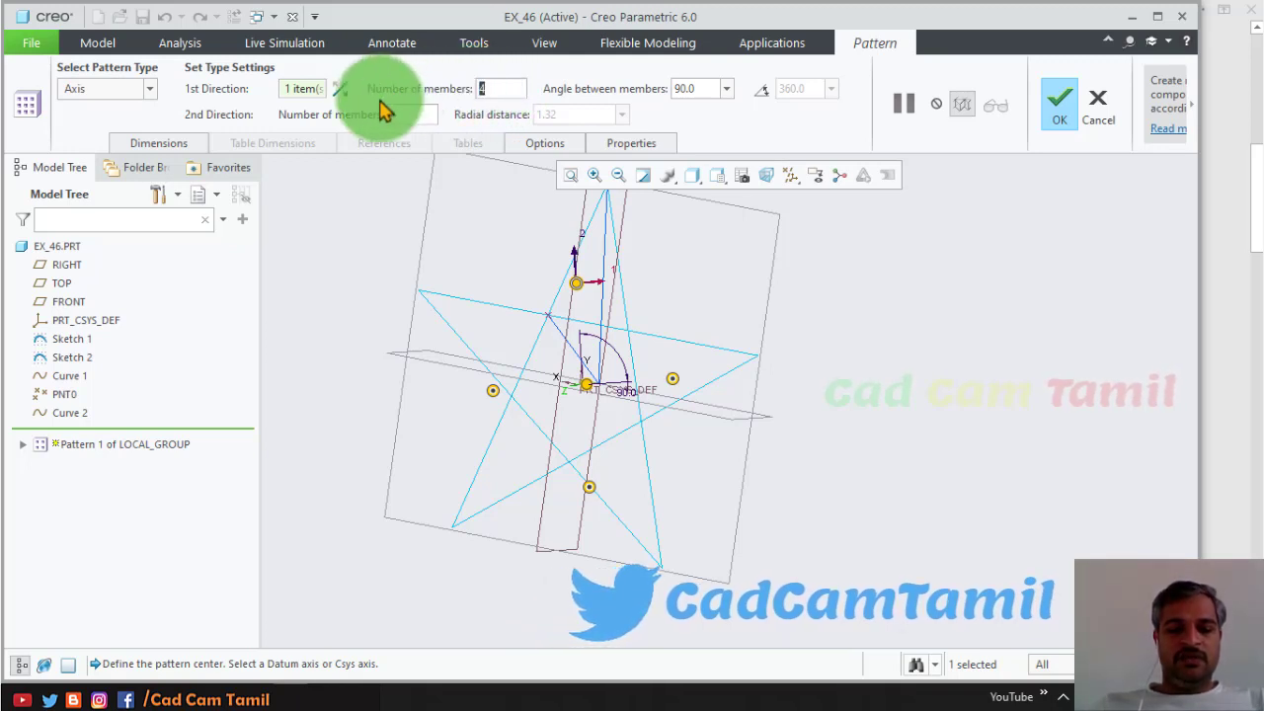
type("5")
key("Tab")
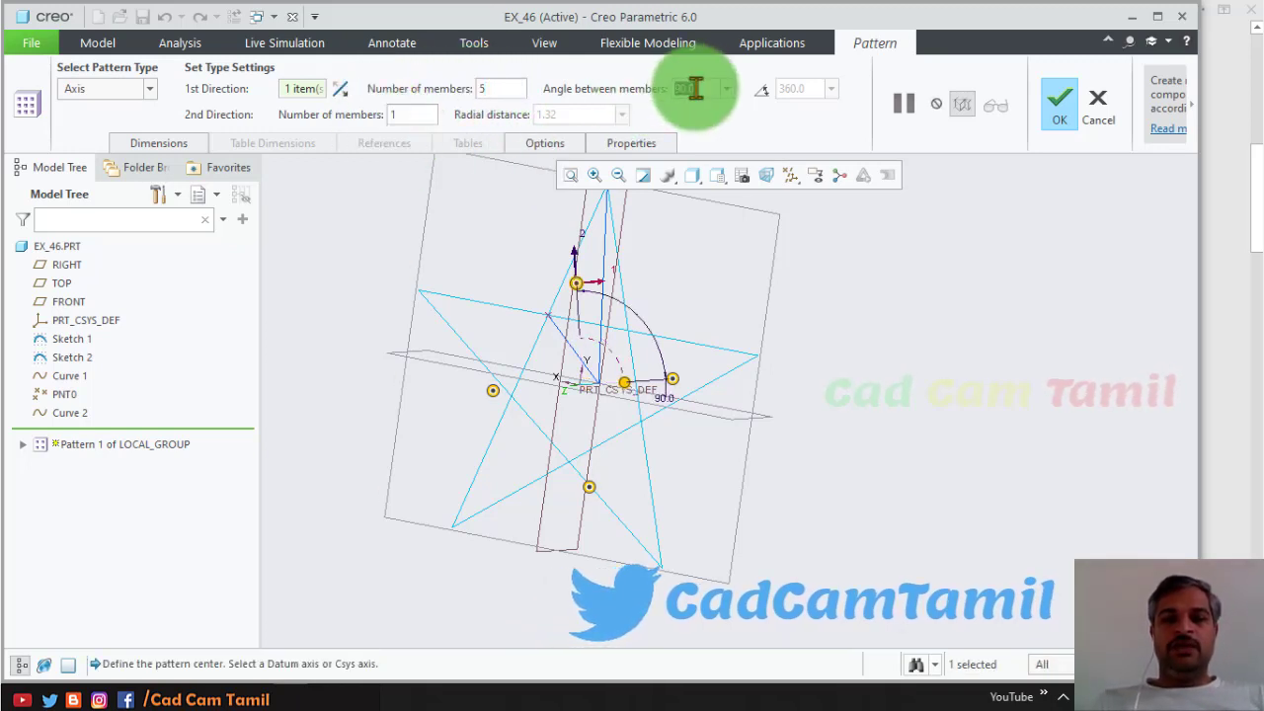
left_click(764, 91)
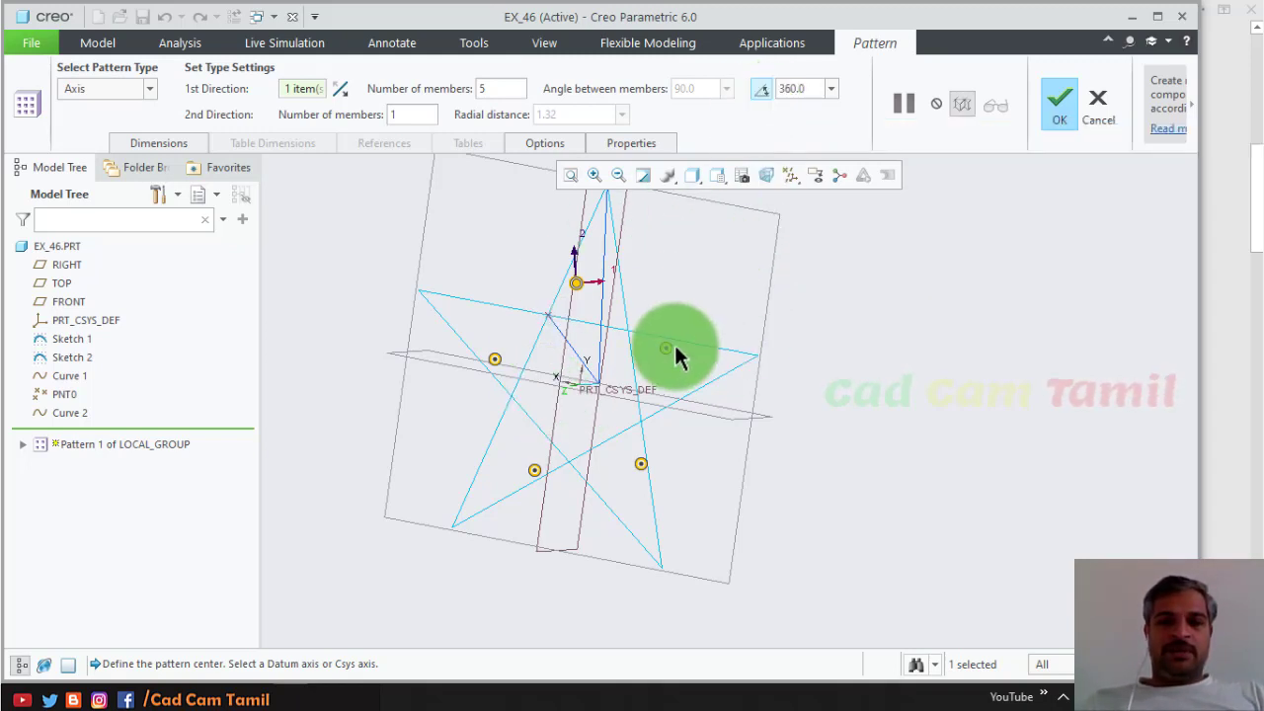
left_click(1056, 107)
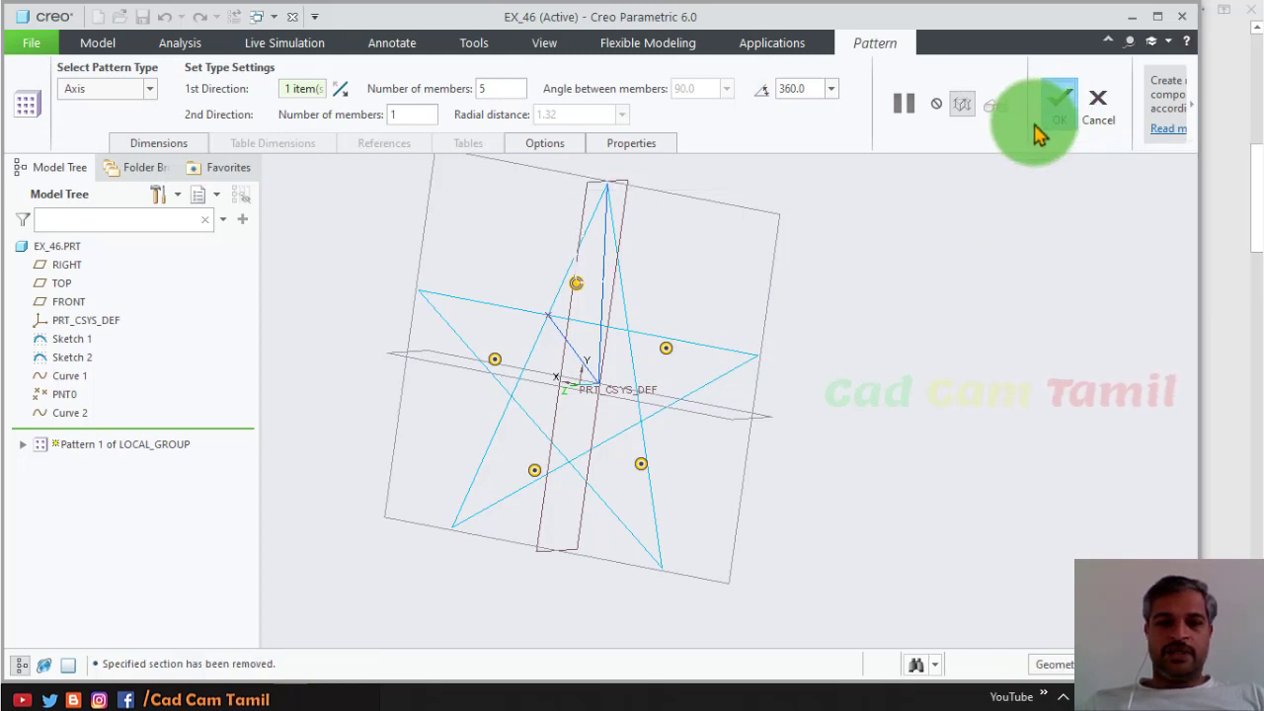
Orbit the finished star to inspect its facets, then bring up the View Manager
left_click(917, 325)
mouse_move(918, 324)
middle_mouse_down()
mouse_move(645, 358)
mouse_move(719, 389)
mouse_move(559, 494)
mouse_move(497, 507)
mouse_move(599, 328)
mouse_move(612, 345)
mouse_move(612, 404)
mouse_move(559, 437)
middle_mouse_up()
mouse_move(644, 309)
middle_mouse_down()
mouse_move(840, 274)
mouse_move(606, 361)
mouse_move(615, 334)
middle_mouse_up()
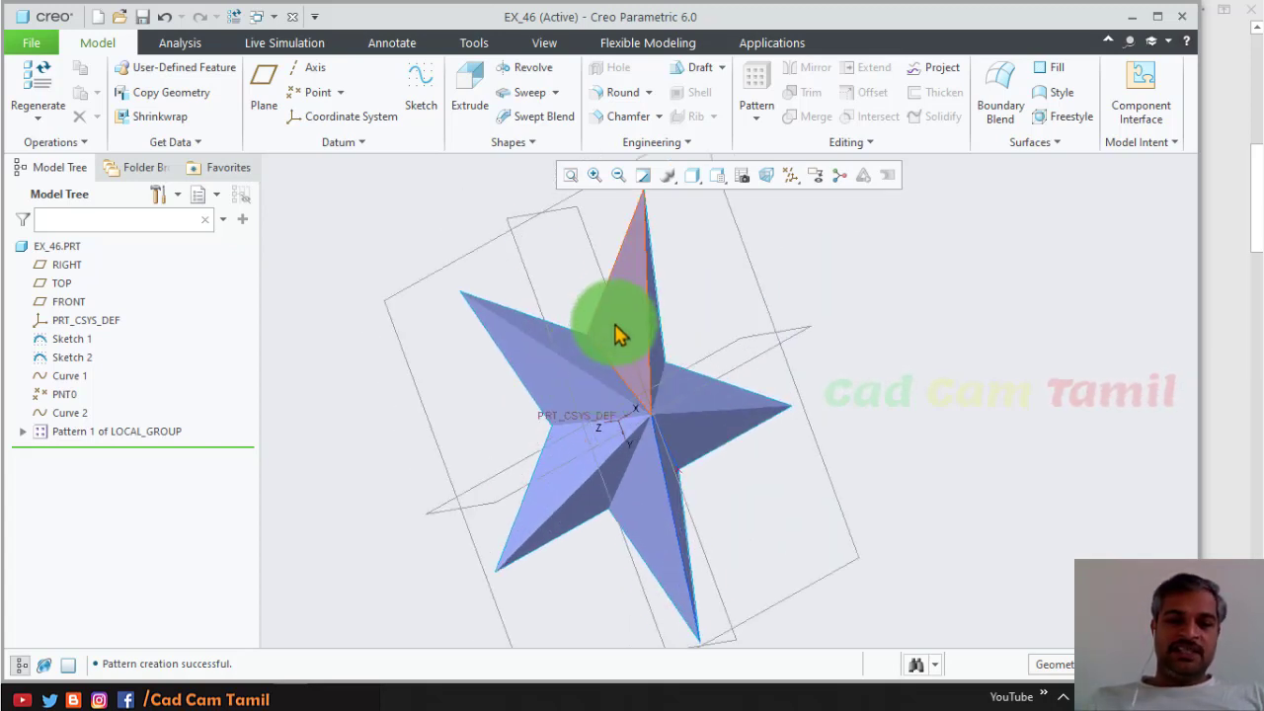
left_click(744, 185)
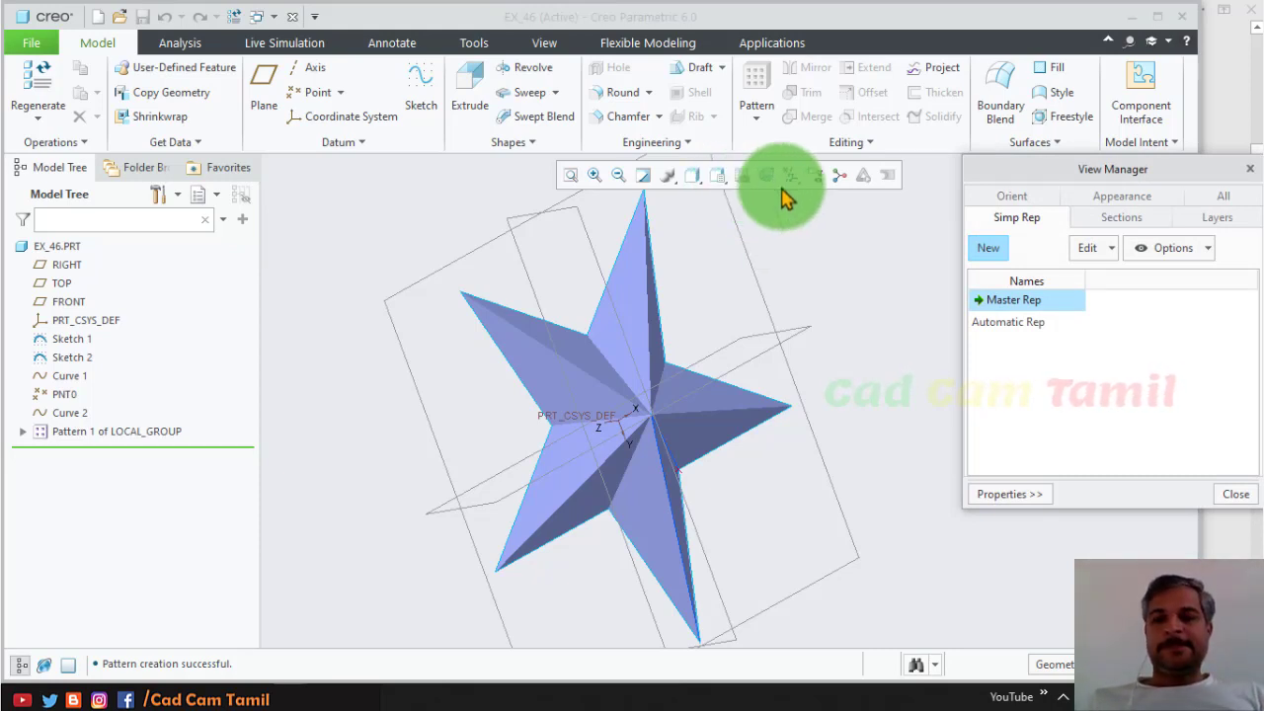
Create cross-section Xsec0001 and try section offsets of 36.50 and 9.90
left_click(1126, 225)
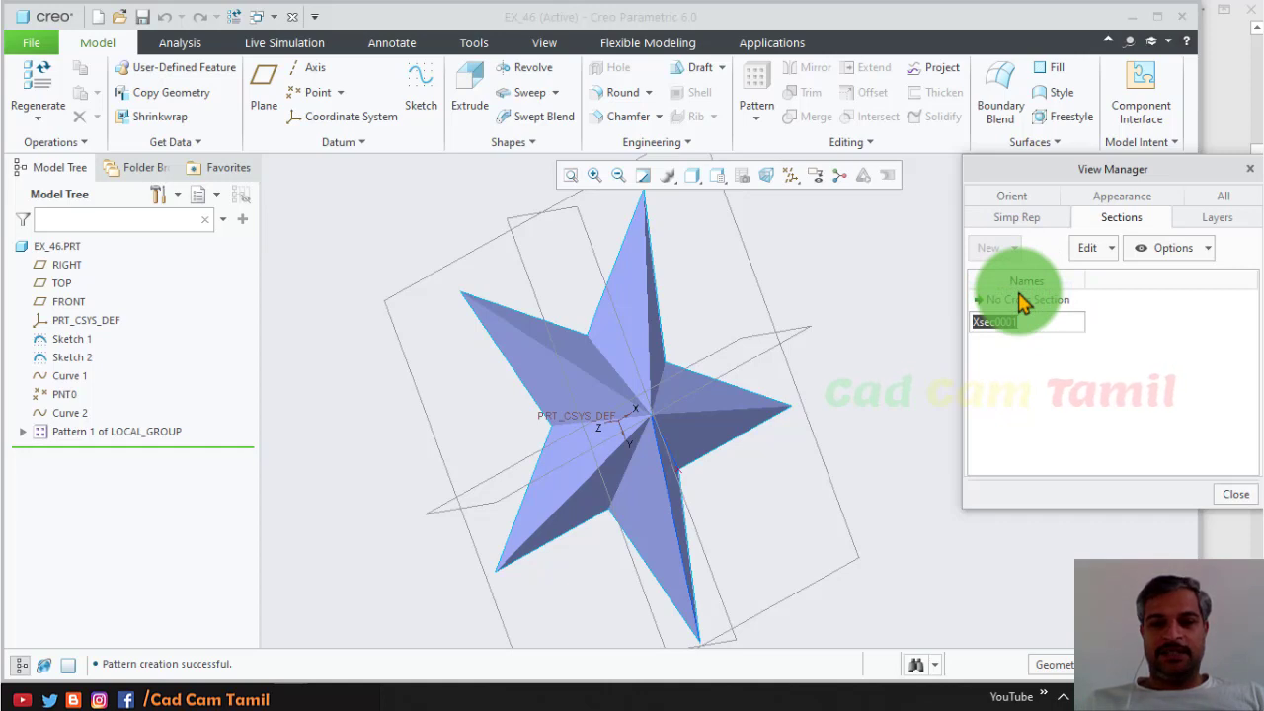
left_click(851, 296)
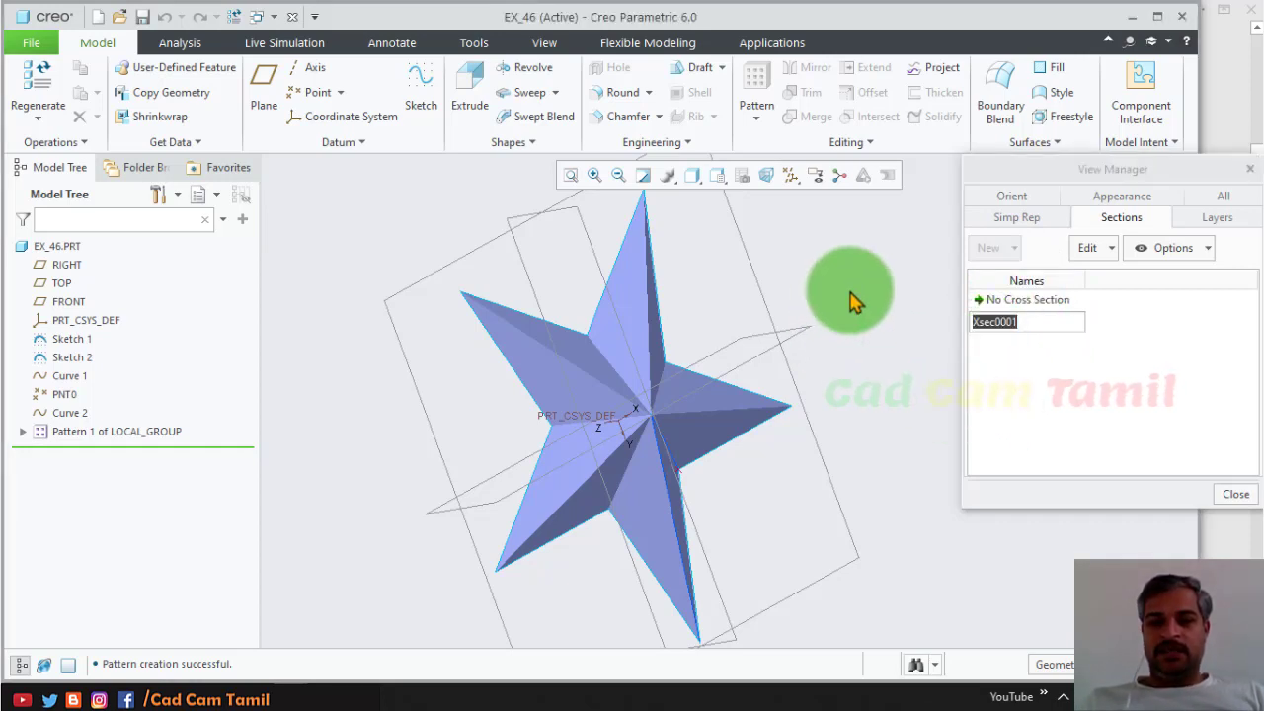
left_click(1039, 371)
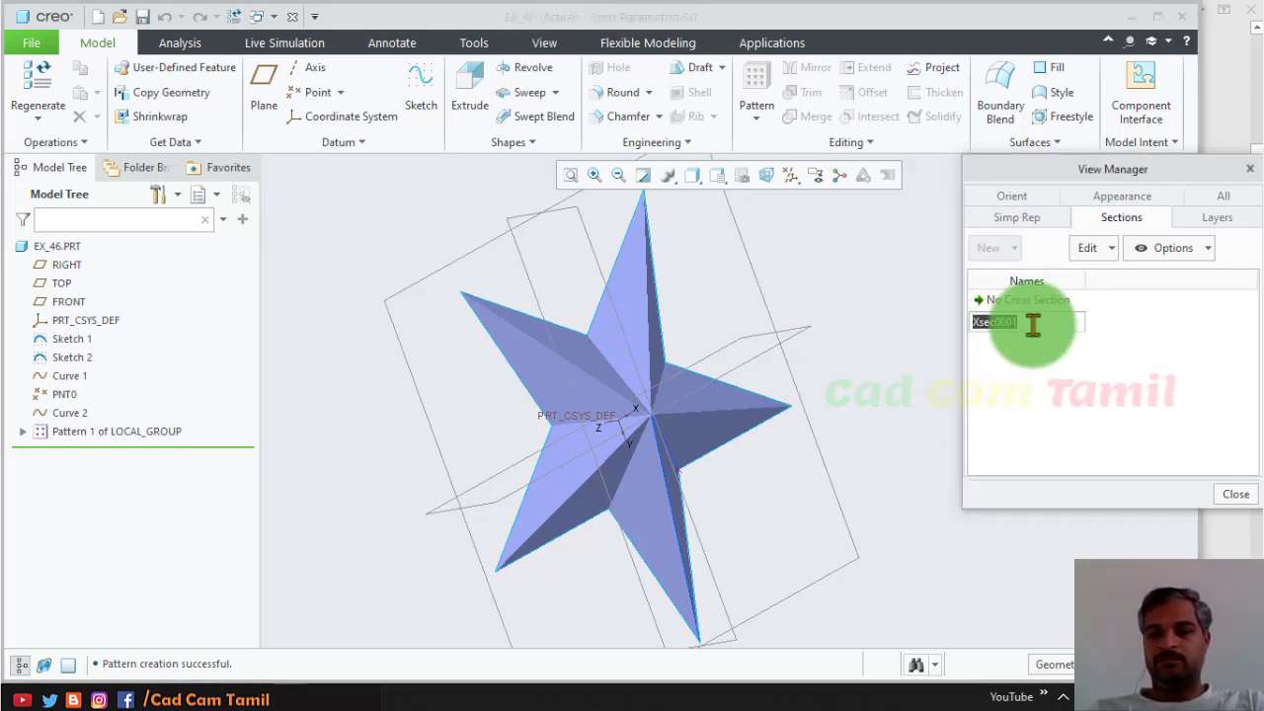
key("Return")
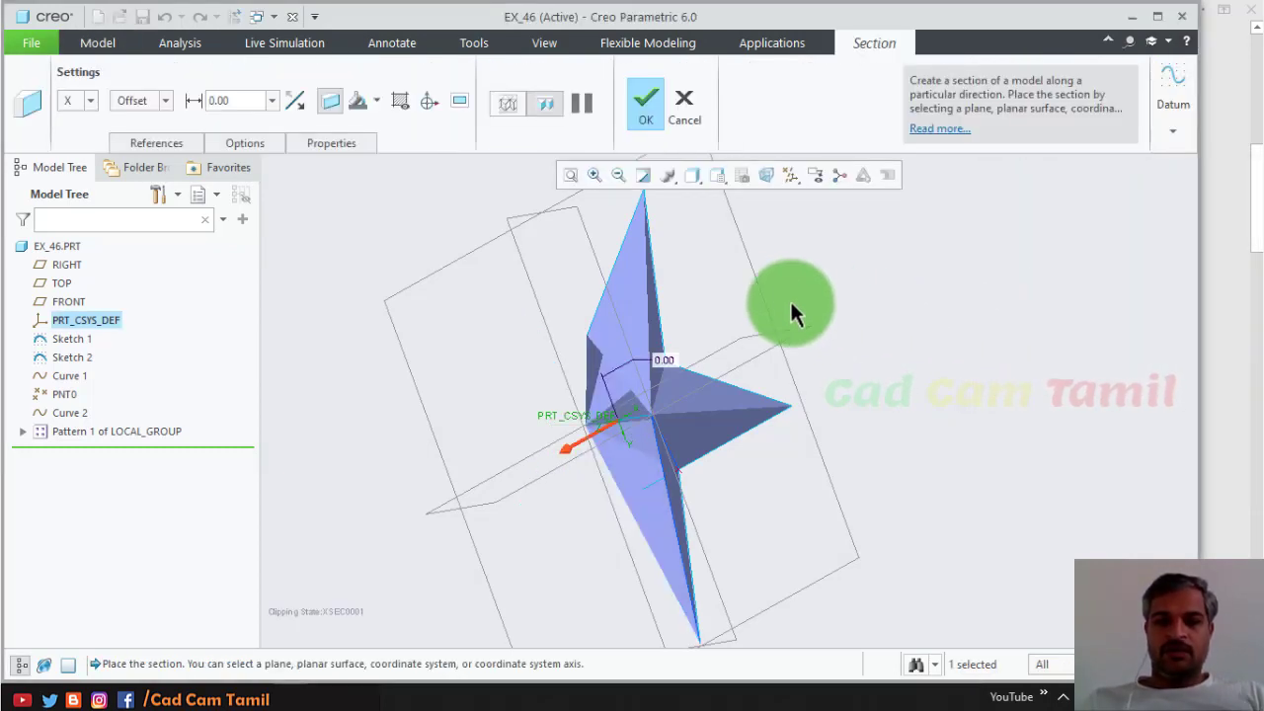
mouse_move(742, 365)
middle_mouse_down()
mouse_move(740, 414)
mouse_move(688, 327)
mouse_move(691, 339)
mouse_move(639, 323)
middle_mouse_up()
mouse_move(630, 292)
left_mouse_down()
mouse_move(553, 240)
mouse_move(513, 326)
mouse_move(626, 316)
left_mouse_up()
mouse_move(626, 315)
middle_mouse_down()
mouse_move(711, 403)
mouse_move(790, 234)
middle_mouse_up()
Hide the datum planes and cancel the cross-section so the star shows unclipped
left_click(793, 180)
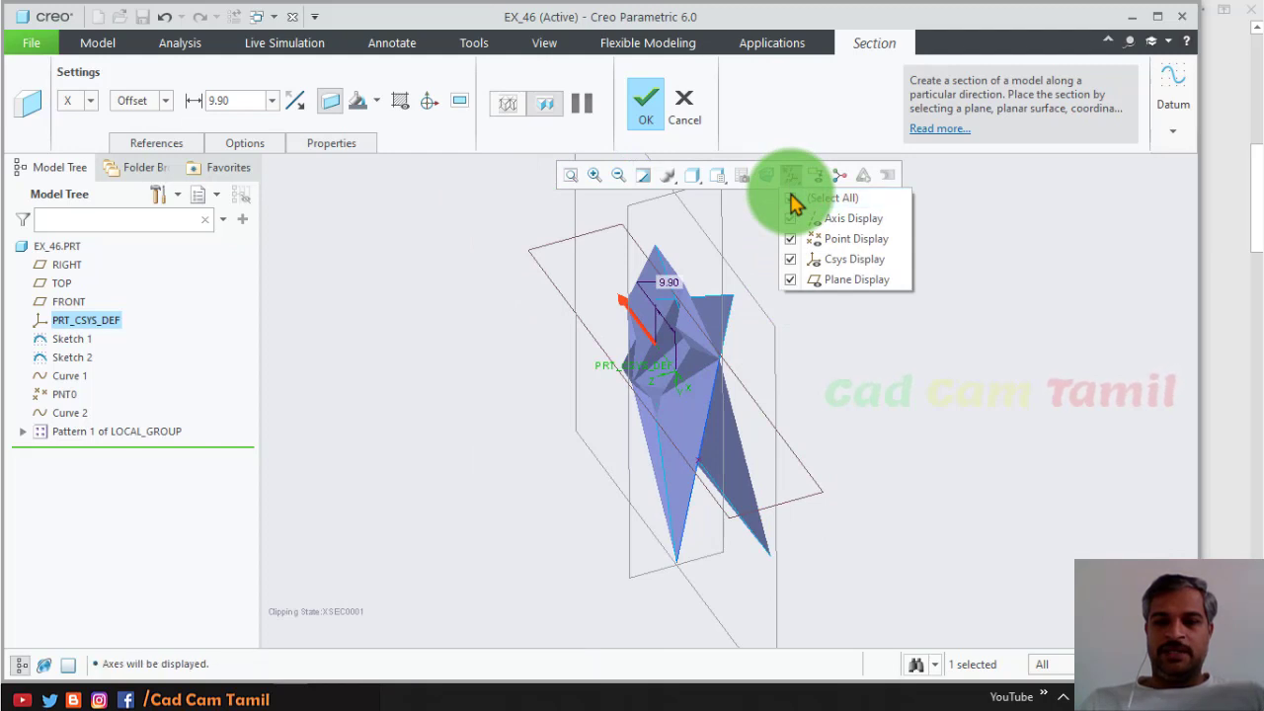
left_click(793, 199)
left_click(919, 352)
mouse_move(742, 277)
middle_mouse_down()
mouse_move(731, 321)
mouse_move(691, 339)
mouse_move(632, 430)
middle_mouse_up()
mouse_move(602, 410)
left_mouse_down()
mouse_move(443, 398)
mouse_move(485, 409)
mouse_move(688, 378)
mouse_move(737, 392)
mouse_move(553, 365)
left_mouse_up()
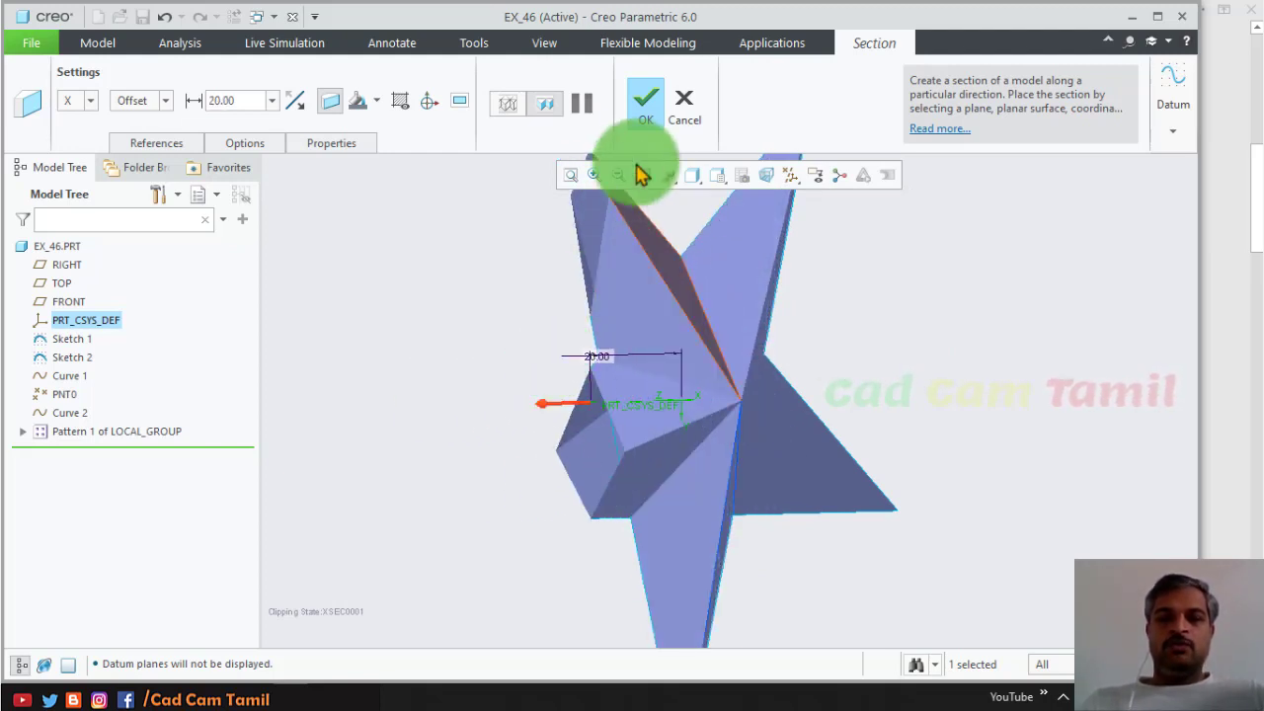
left_click(682, 104)
left_click(632, 385)
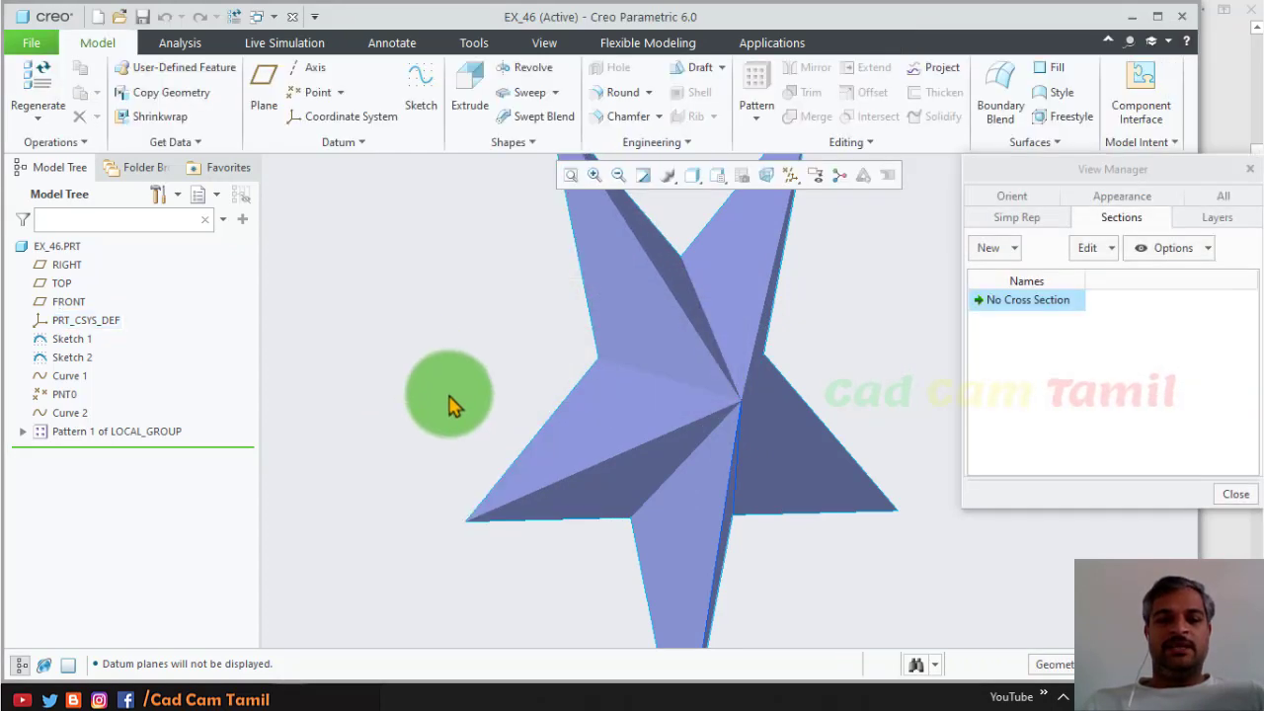
Close the View Manager and start selecting the lower-left, upper and right star faces
left_click(1234, 497)
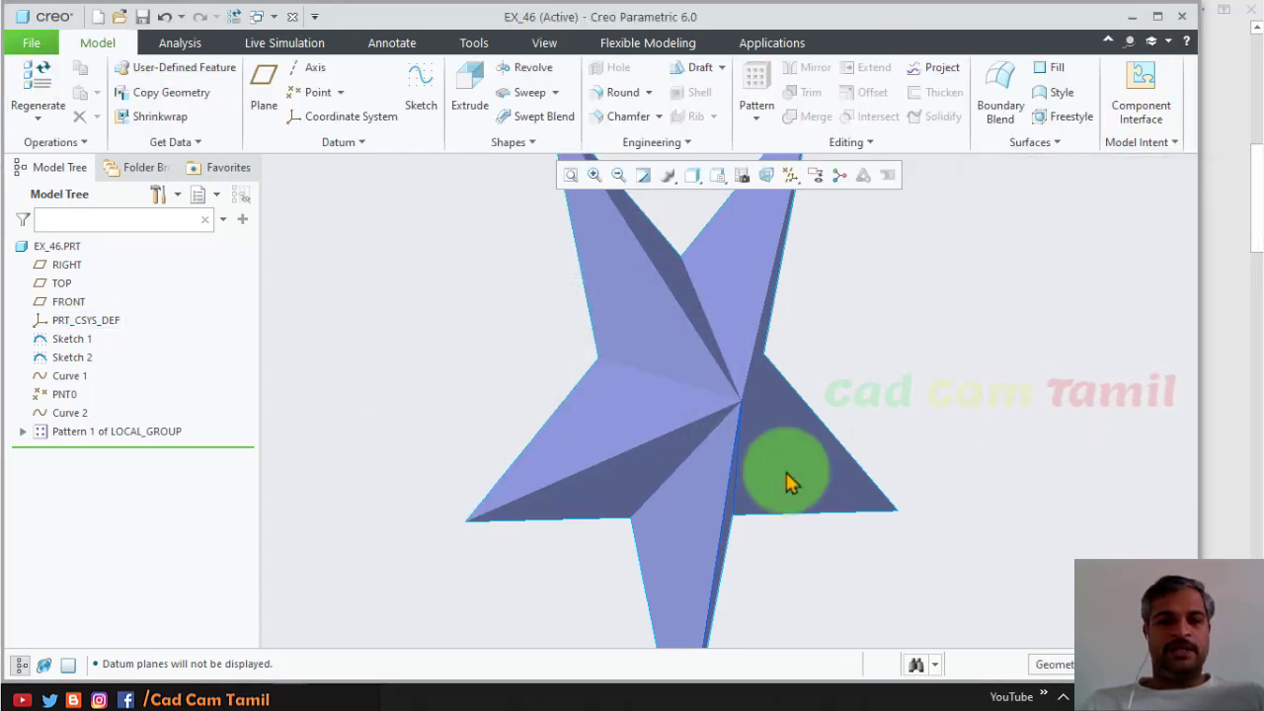
mouse_move(789, 480)
middle_mouse_down()
mouse_move(685, 461)
mouse_move(652, 513)
middle_mouse_up()
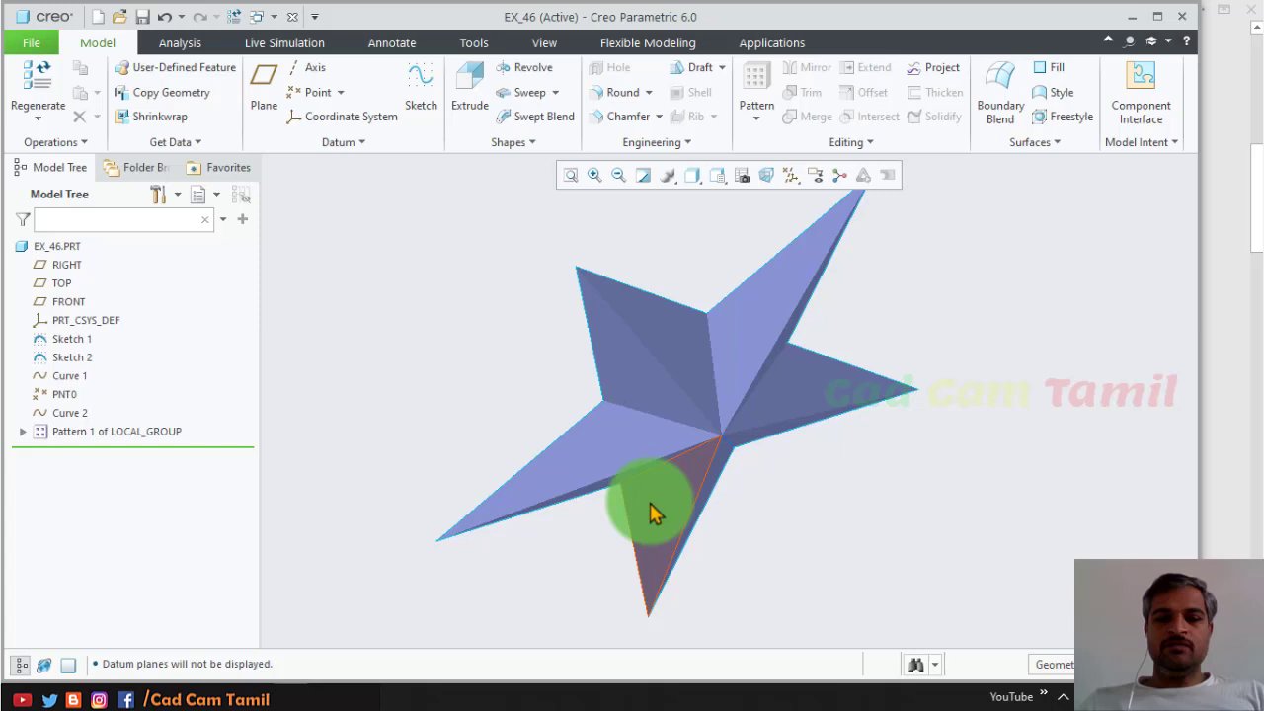
left_click(630, 431)
left_click(422, 405)
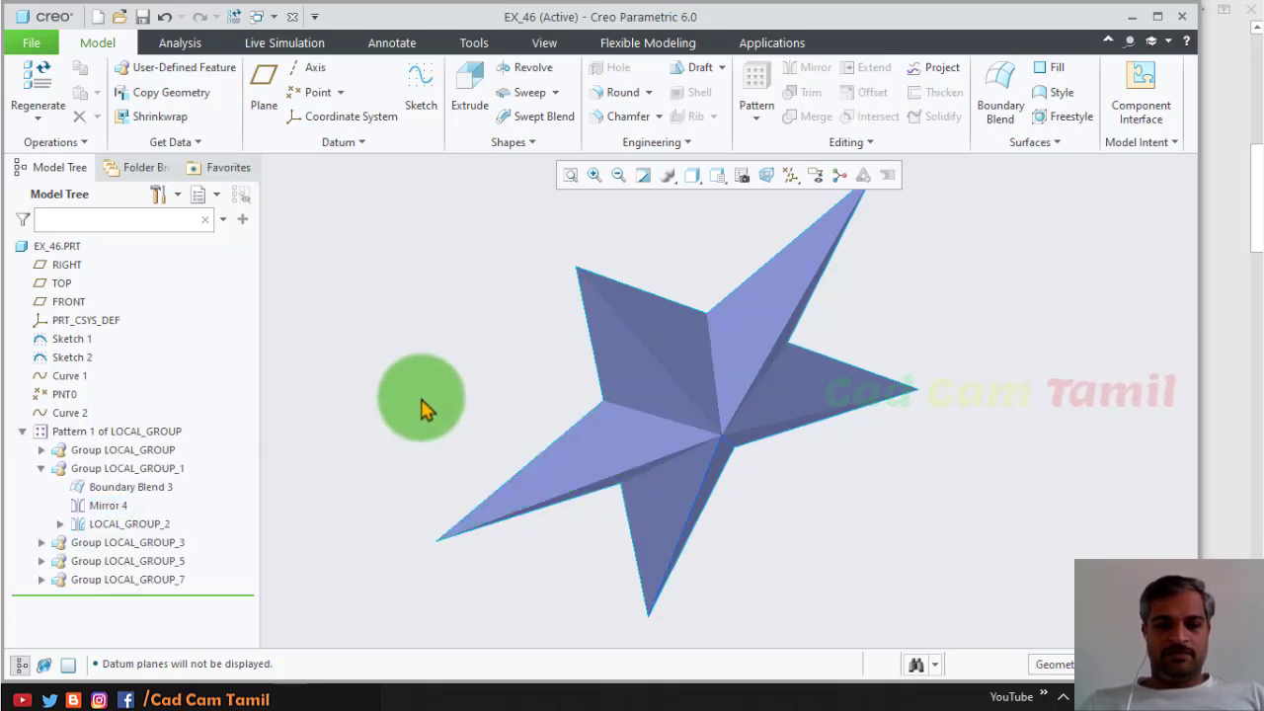
left_click(597, 464)
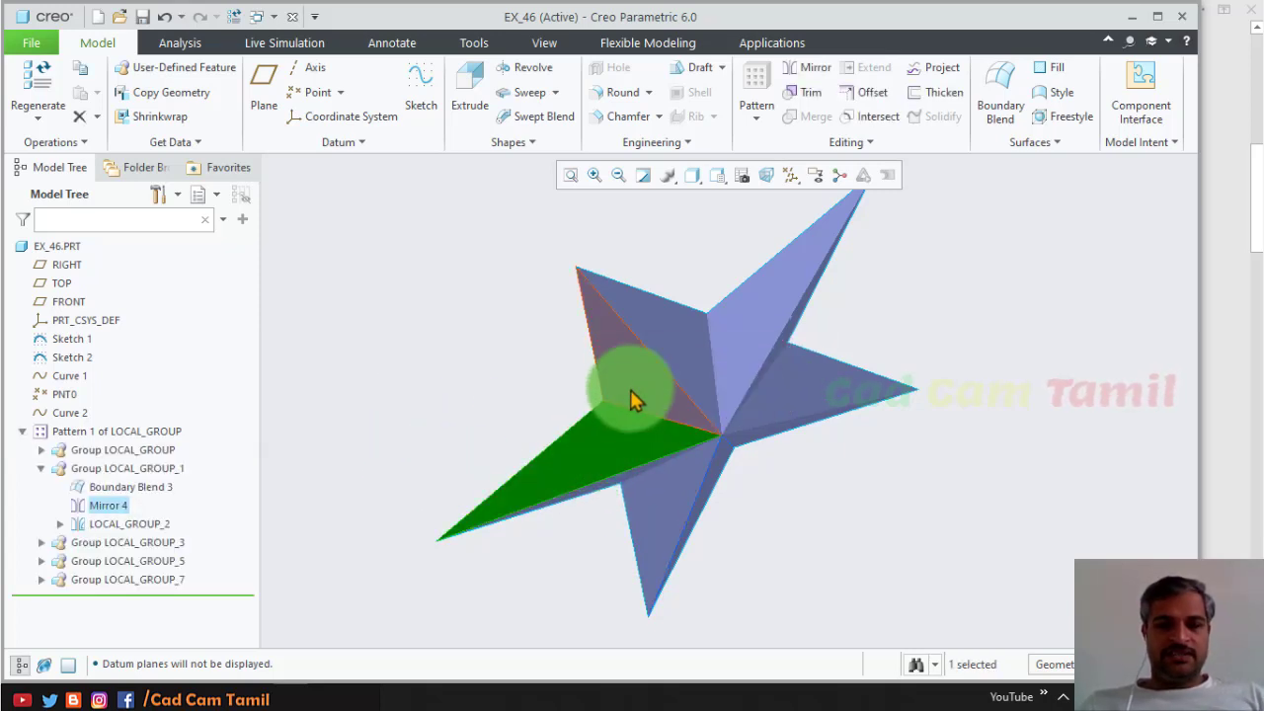
left_click(635, 395, "ctrl")
left_click(669, 361, "ctrl")
left_click(748, 342, "ctrl")
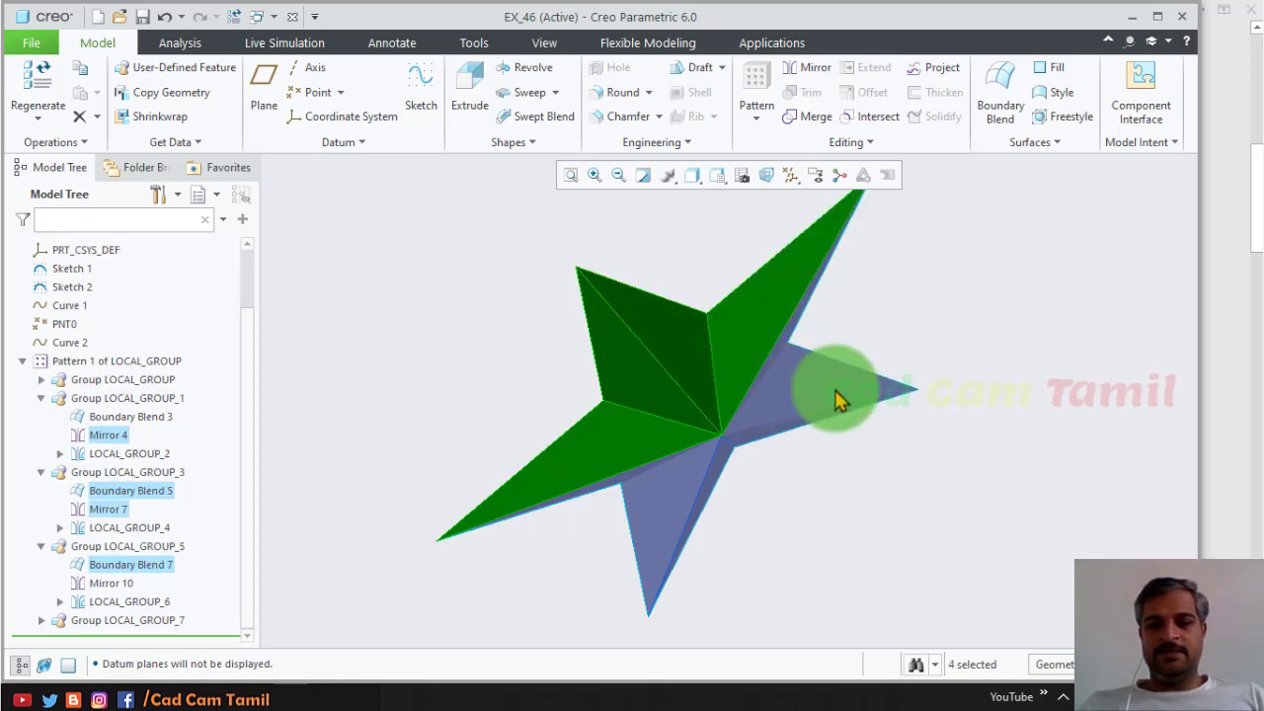
left_click(838, 398, "ctrl")
Add the remaining star faces until all ten boundary-blend surfaces are selected
mouse_move(839, 398)
middle_mouse_down()
mouse_move(878, 319)
mouse_move(855, 299)
middle_mouse_up()
left_click(832, 333, "ctrl")
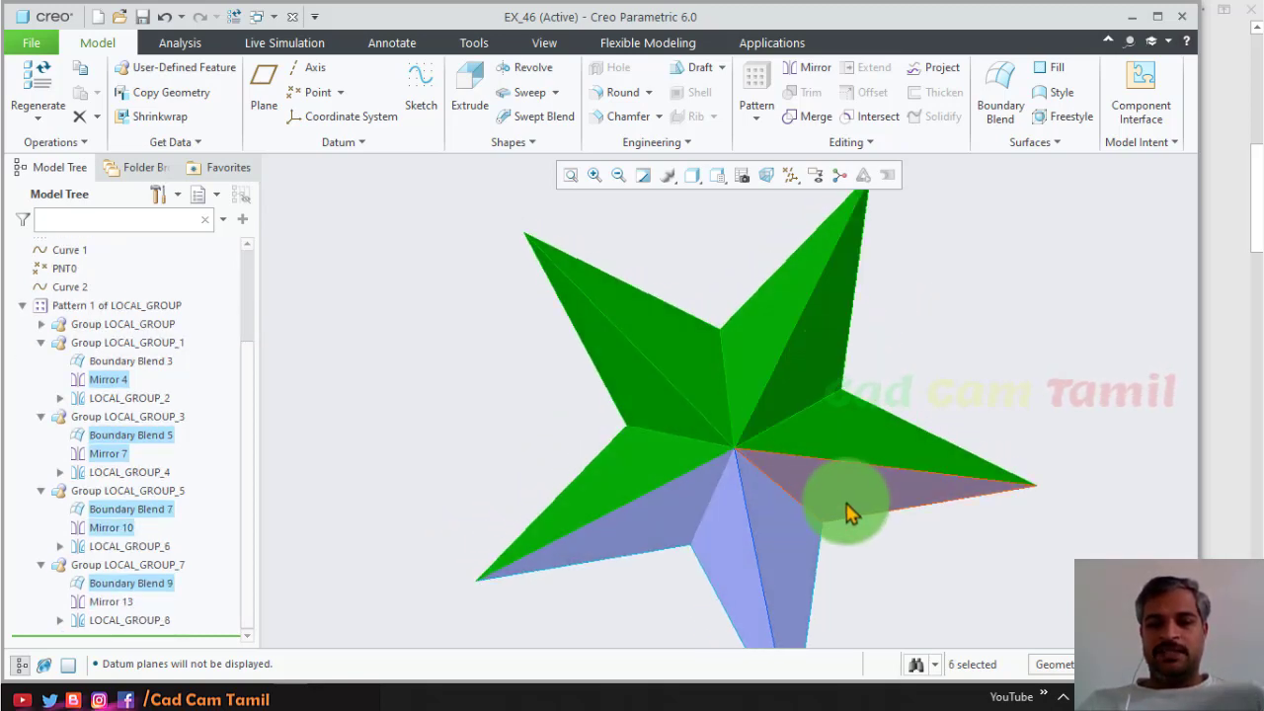
left_click(846, 517, "ctrl")
left_click(793, 537, "ctrl")
left_click(741, 556, "ctrl")
left_click(676, 518, "ctrl")
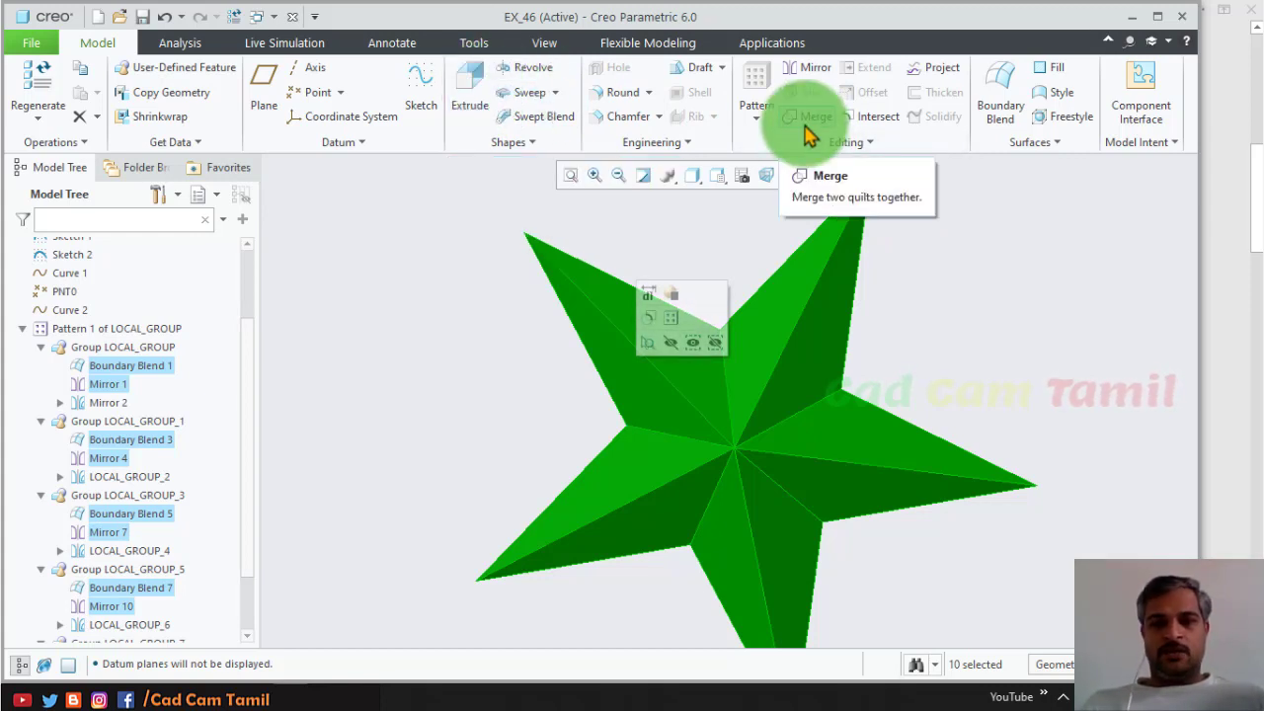
Merge all ten selected star surfaces, creating Merge 1 despite the regeneration failure
left_click(806, 128)
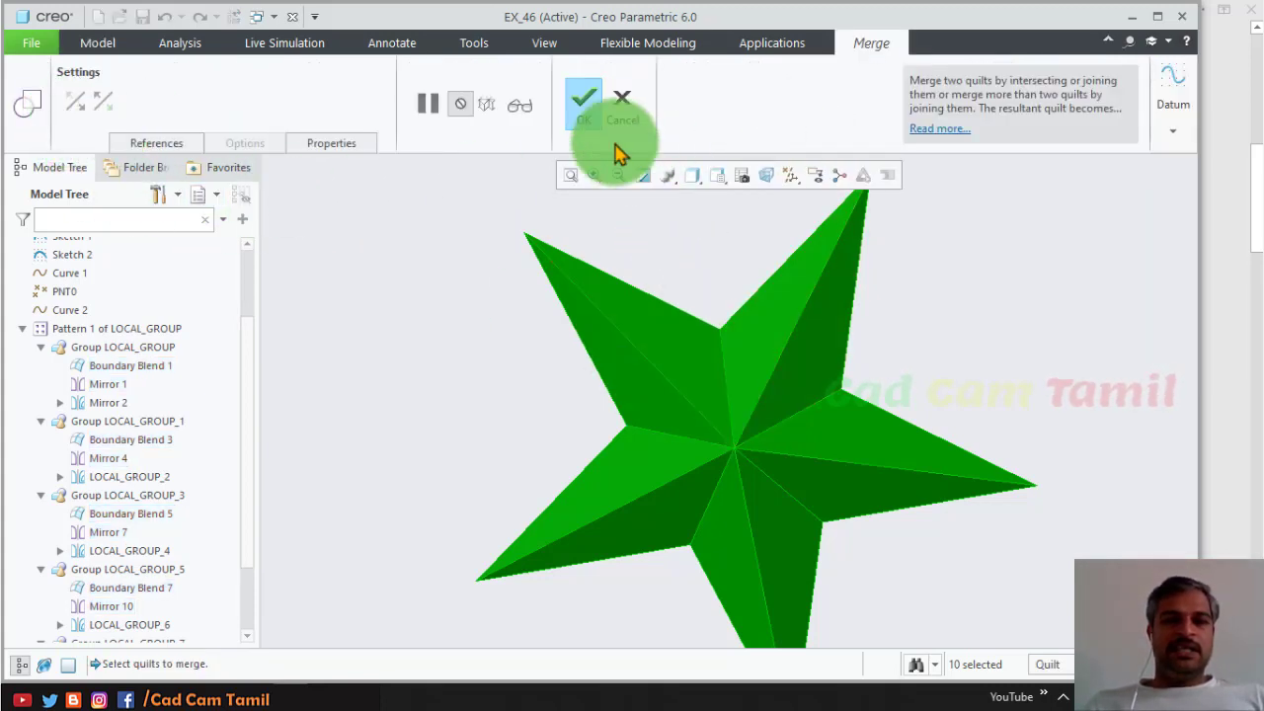
left_click(583, 104)
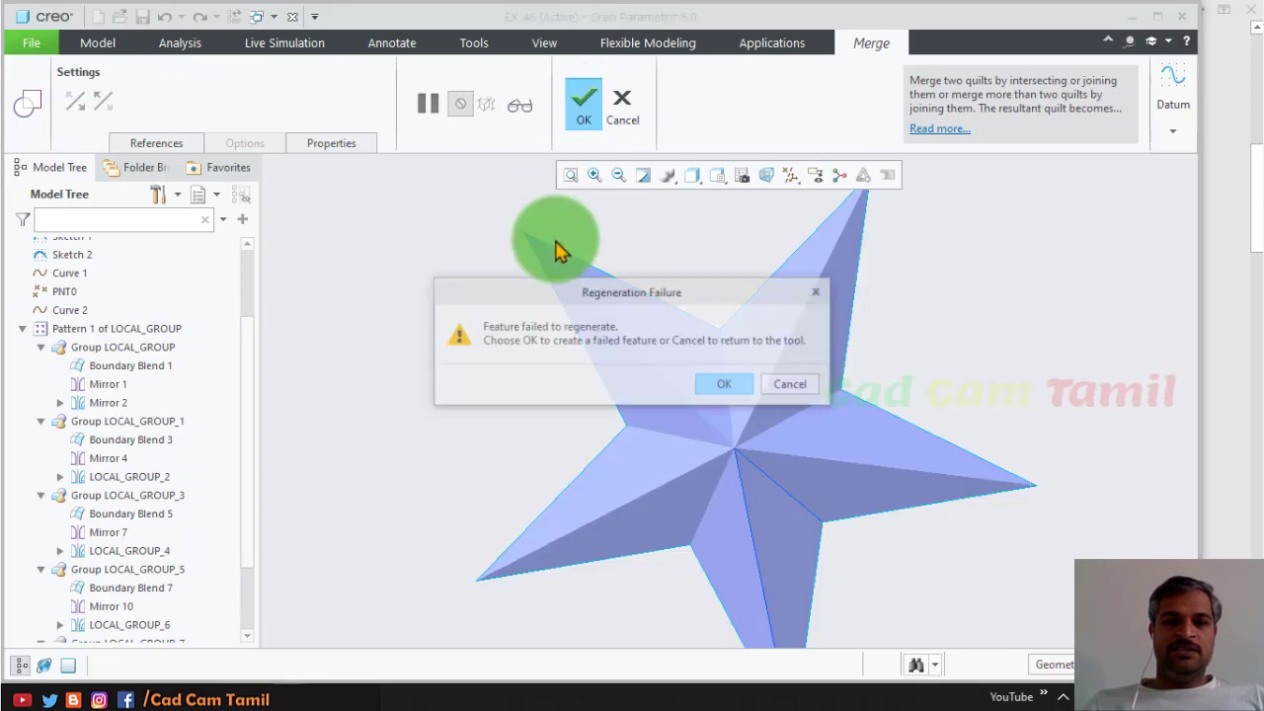
scroll(242, 425, "down", 1)
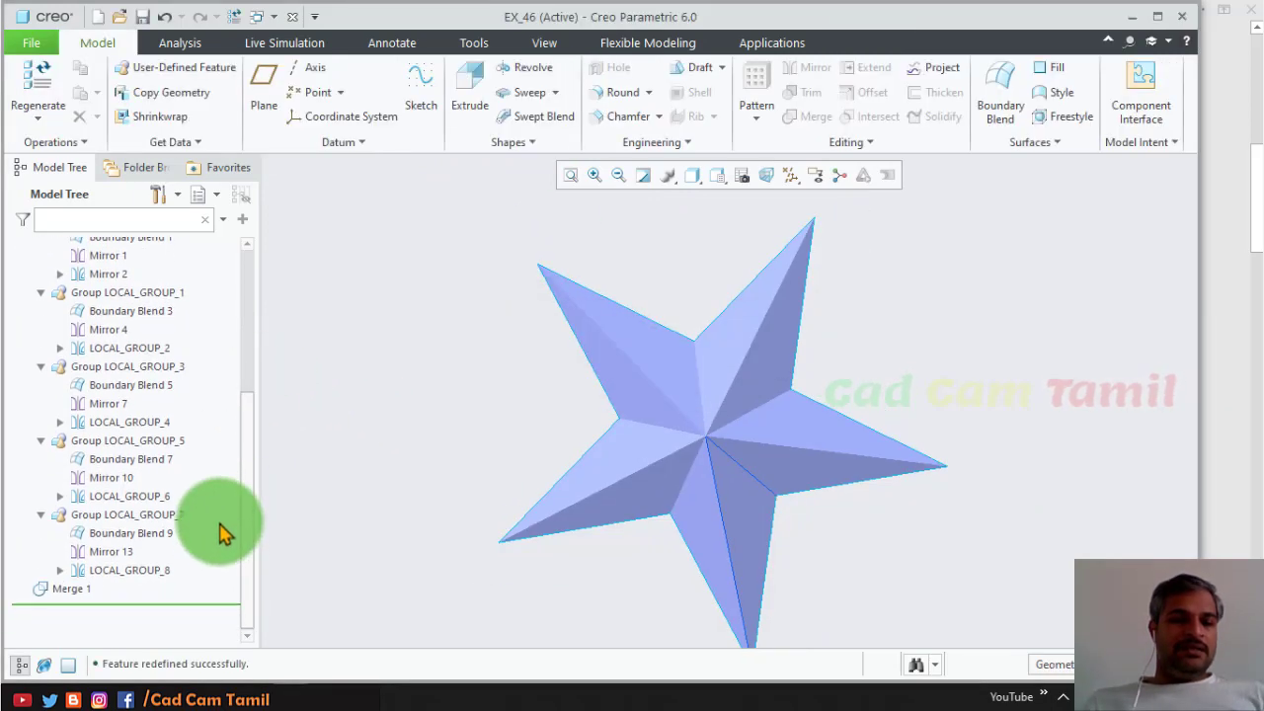
left_click_drag(59, 634, 97, 629)
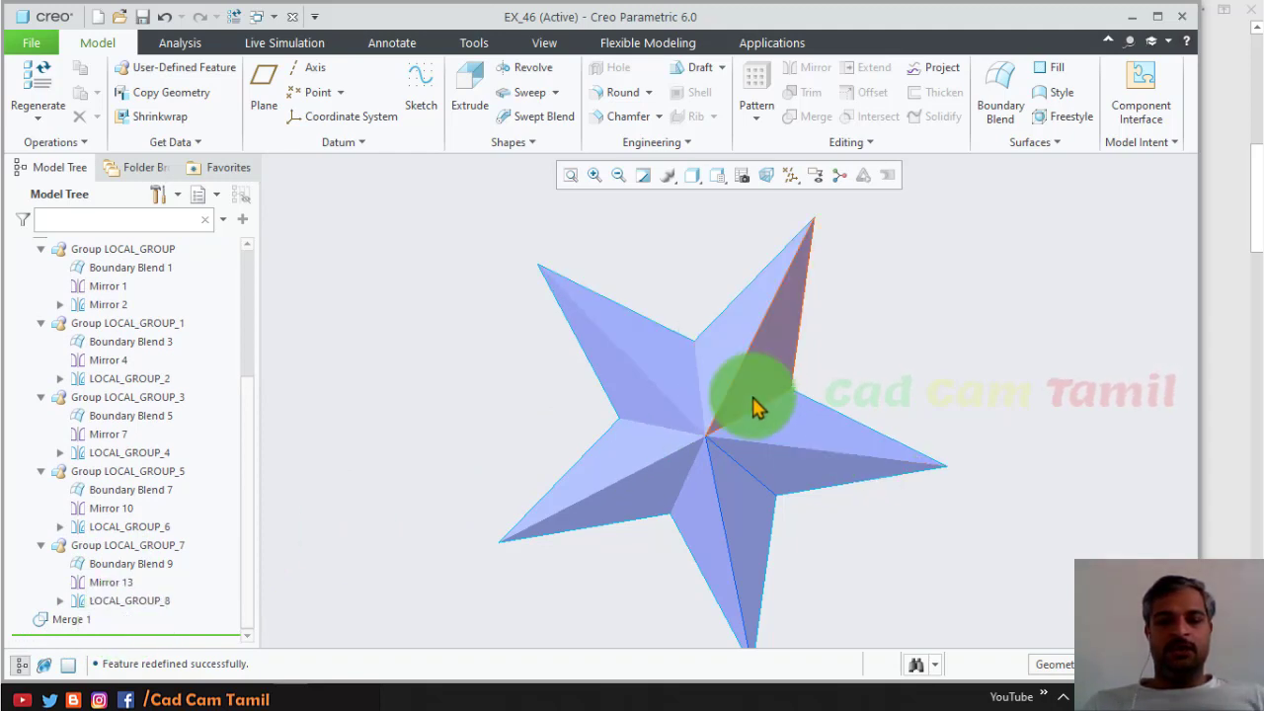
Select the upper arm face and the right arm face of the star
mouse_move(581, 389)
middle_mouse_down()
mouse_move(592, 373)
mouse_move(550, 400)
mouse_move(564, 274)
mouse_move(576, 276)
mouse_move(576, 316)
mouse_move(573, 261)
mouse_move(626, 346)
mouse_move(649, 438)
mouse_move(672, 425)
middle_mouse_up()
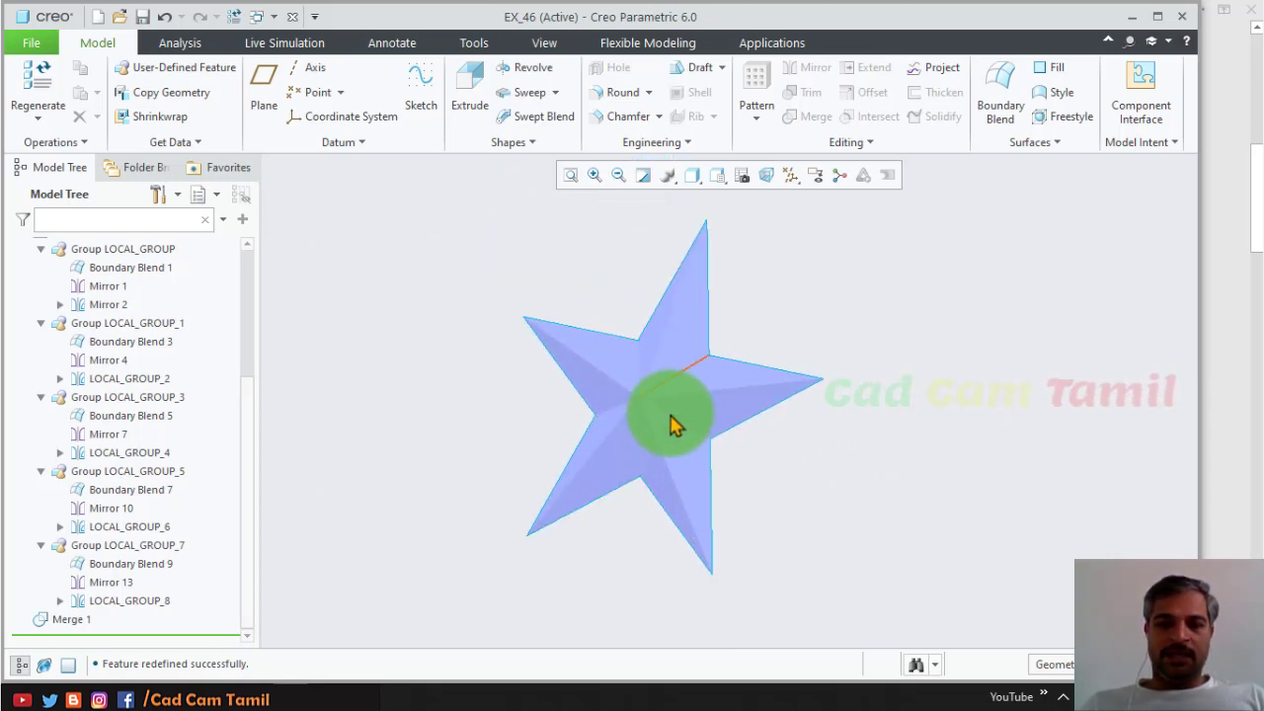
left_click(698, 289)
left_click(725, 375, "ctrl")
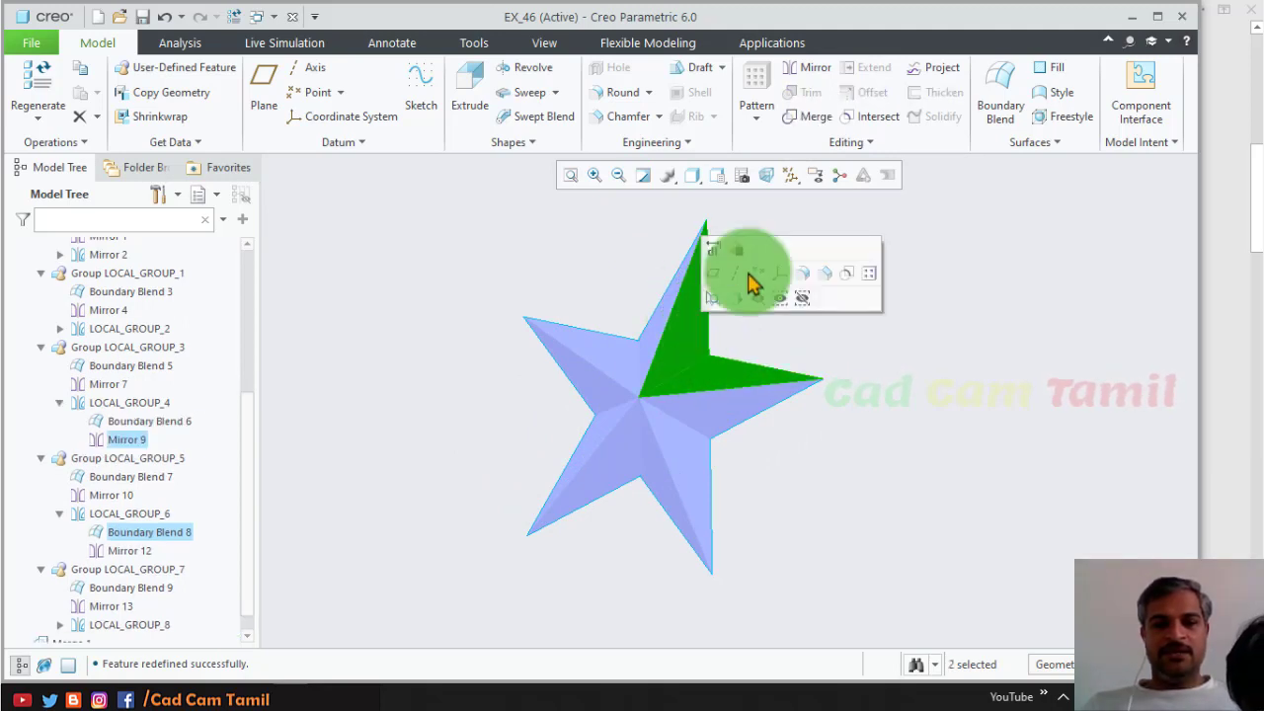
Merge the two arm faces with the remaining eight star faces into a single Merge 2 quilt
left_click(804, 120)
left_click(158, 144)
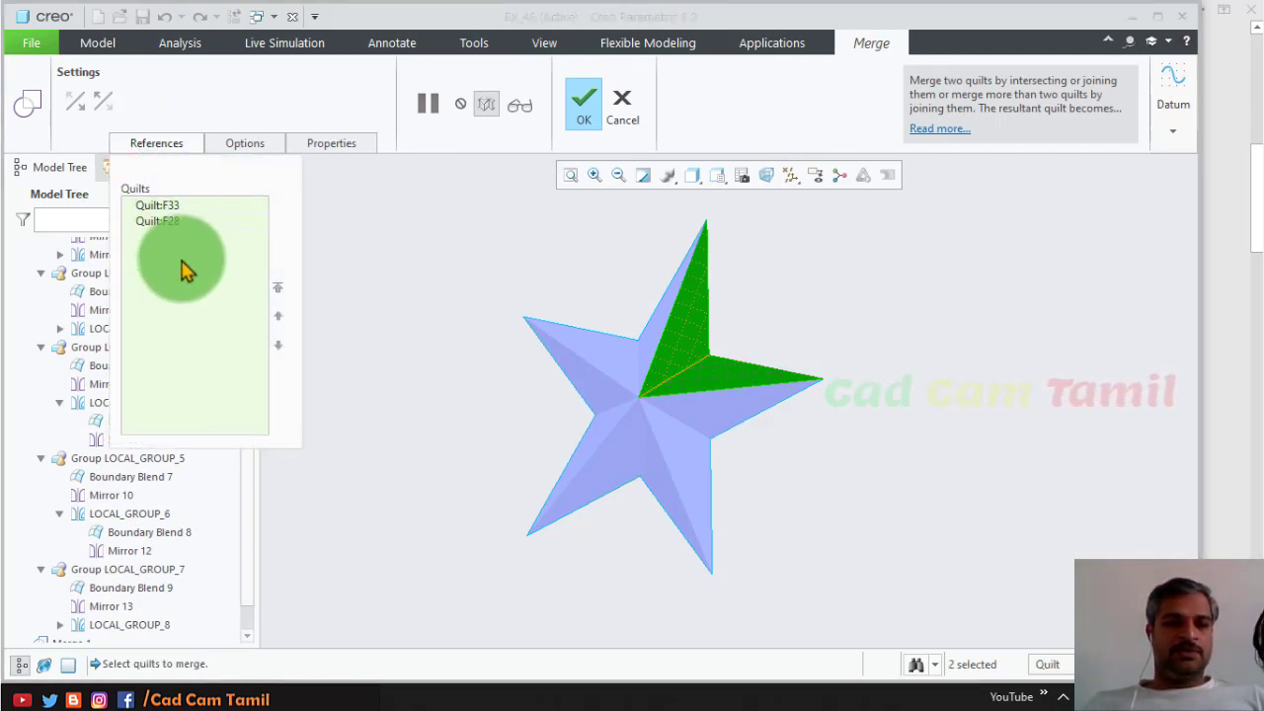
left_click(653, 331, "ctrl")
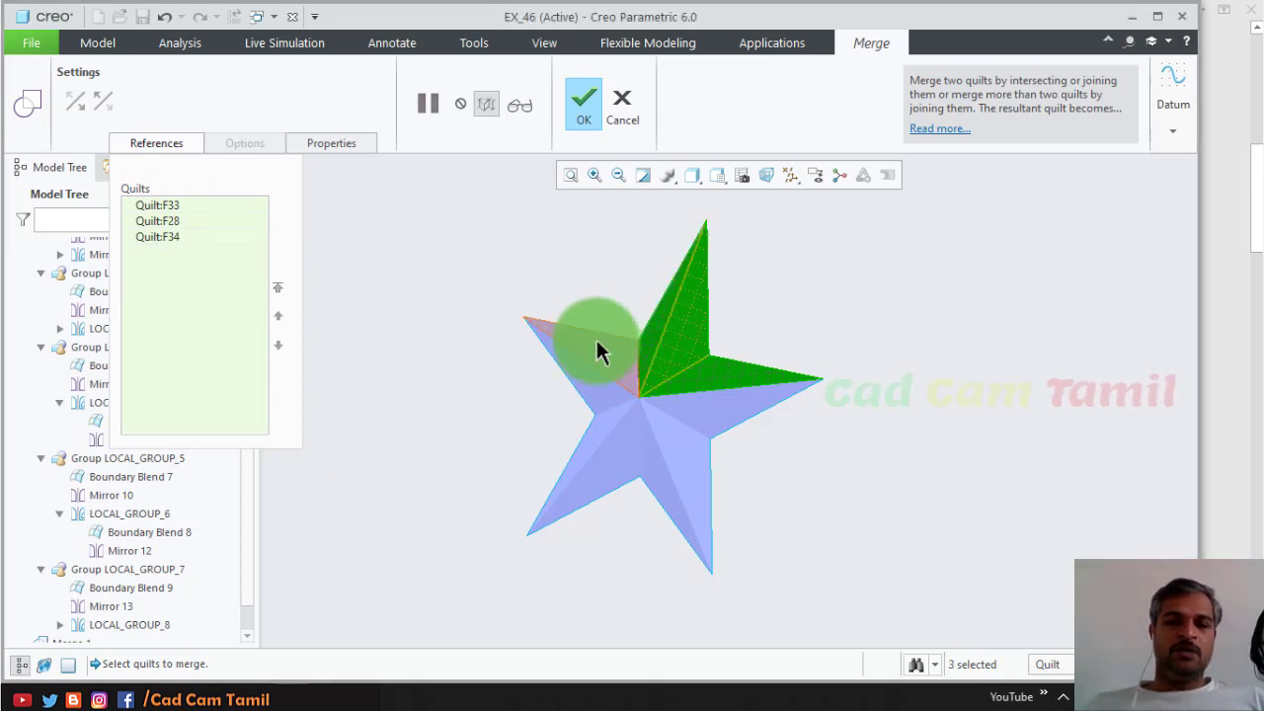
left_click(586, 381, "ctrl")
left_click(606, 426, "ctrl")
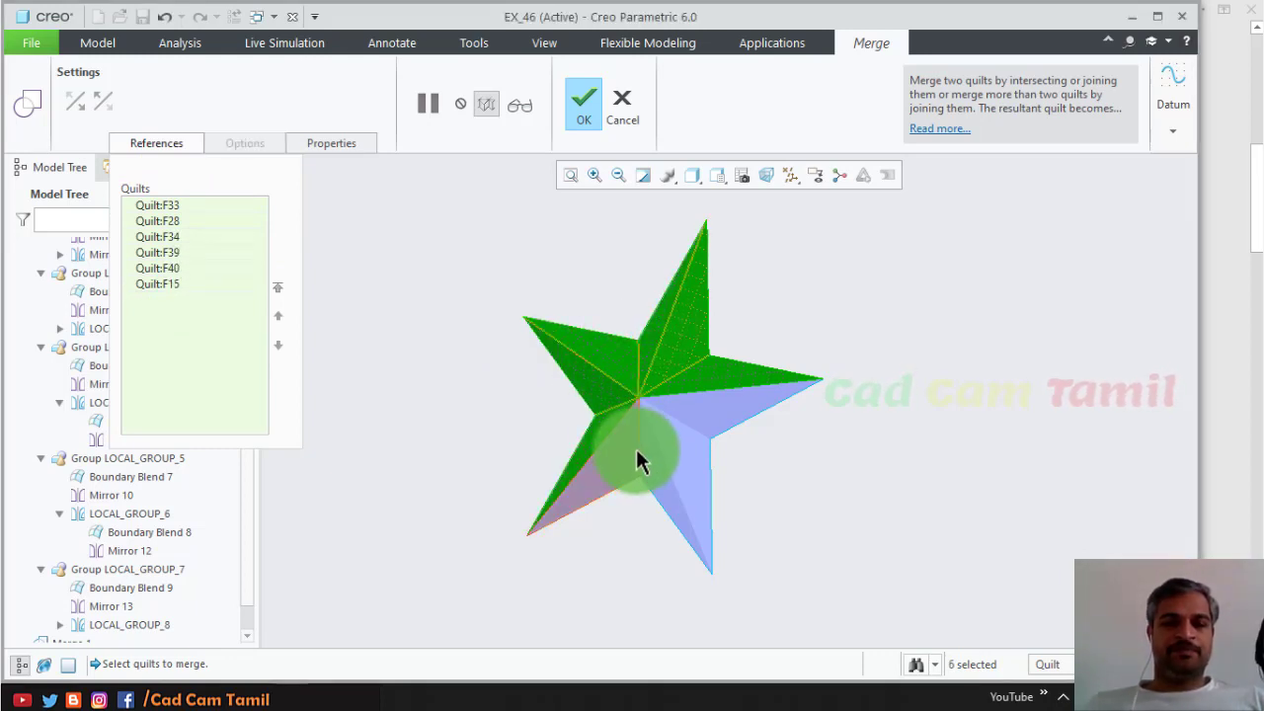
left_click(654, 484, "ctrl")
left_click(686, 471, "ctrl")
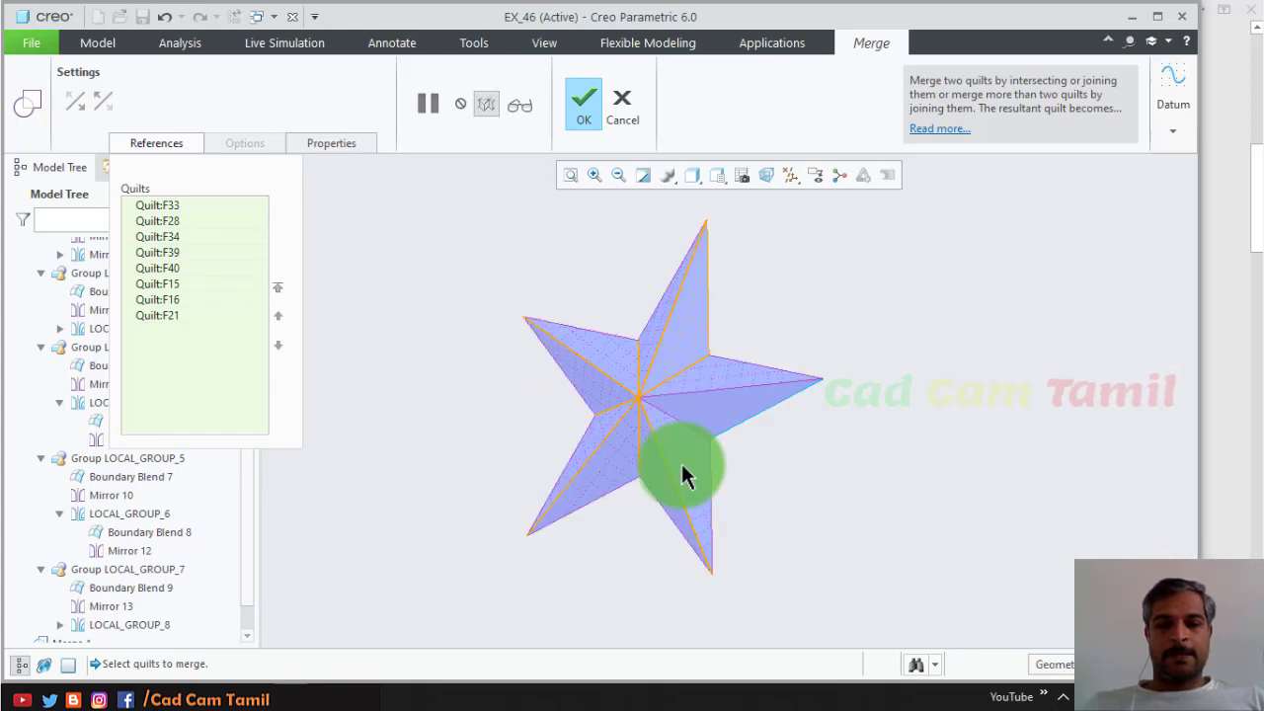
left_click(741, 388, "ctrl")
left_click(728, 403, "ctrl")
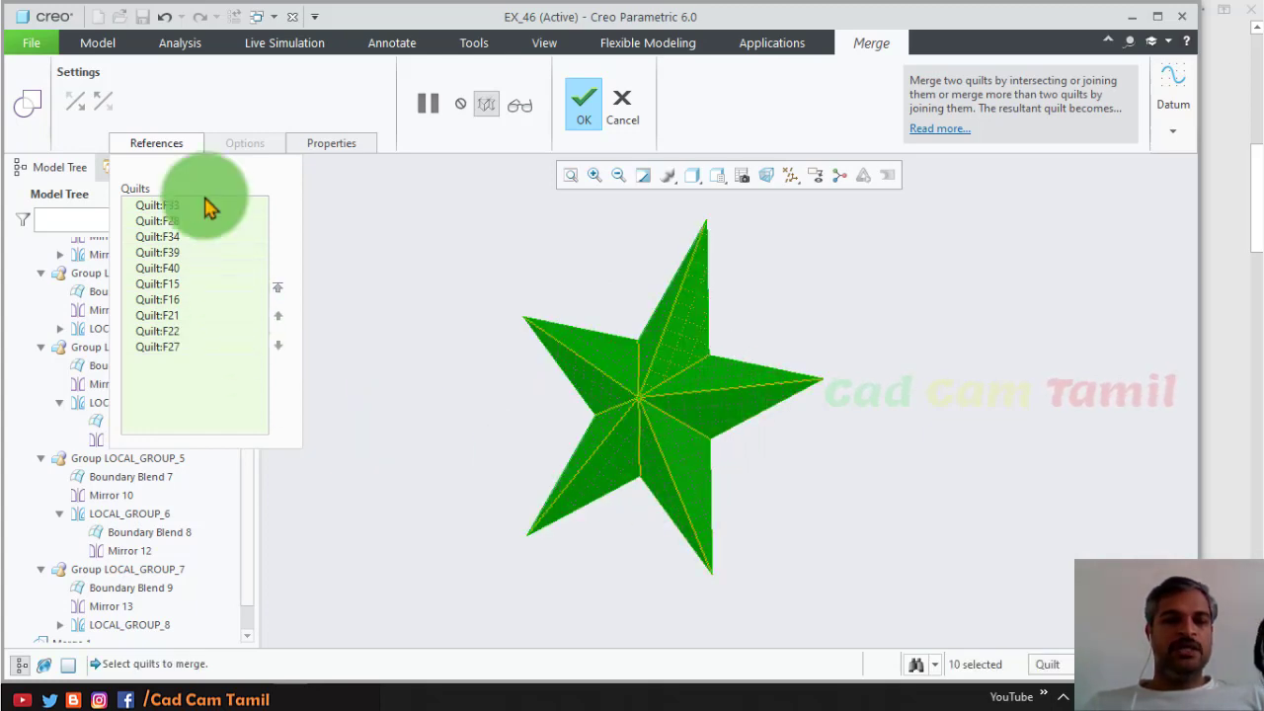
left_click(583, 103)
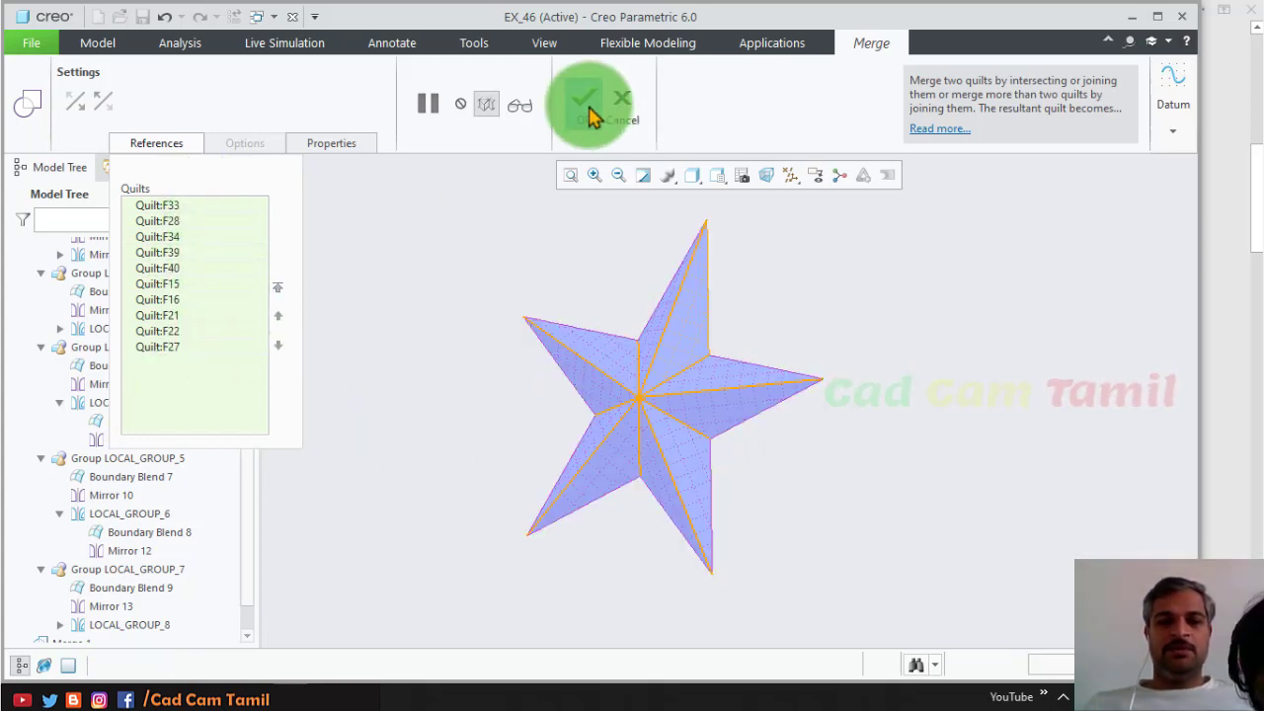
left_click(484, 296)
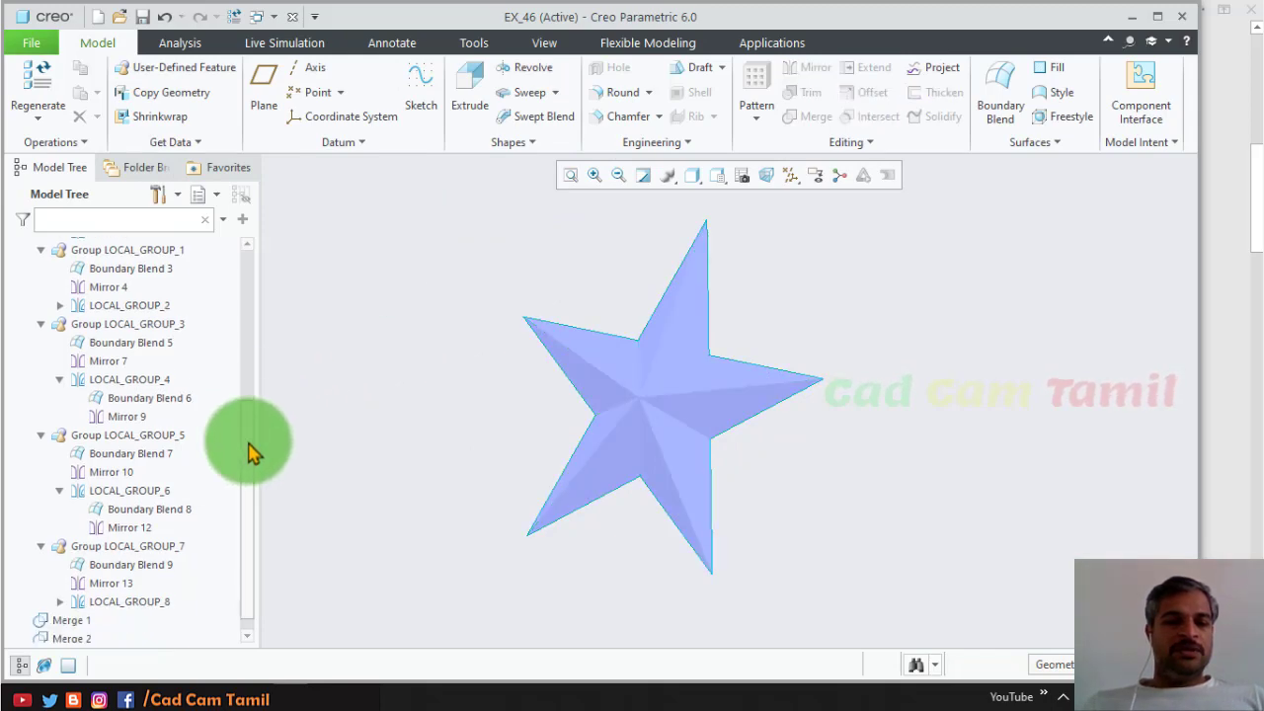
Select Merge 1 and Merge 2 in the tree, merge them into Merge 3, then select it
scroll(242, 494, "down", 2)
left_click(61, 618)
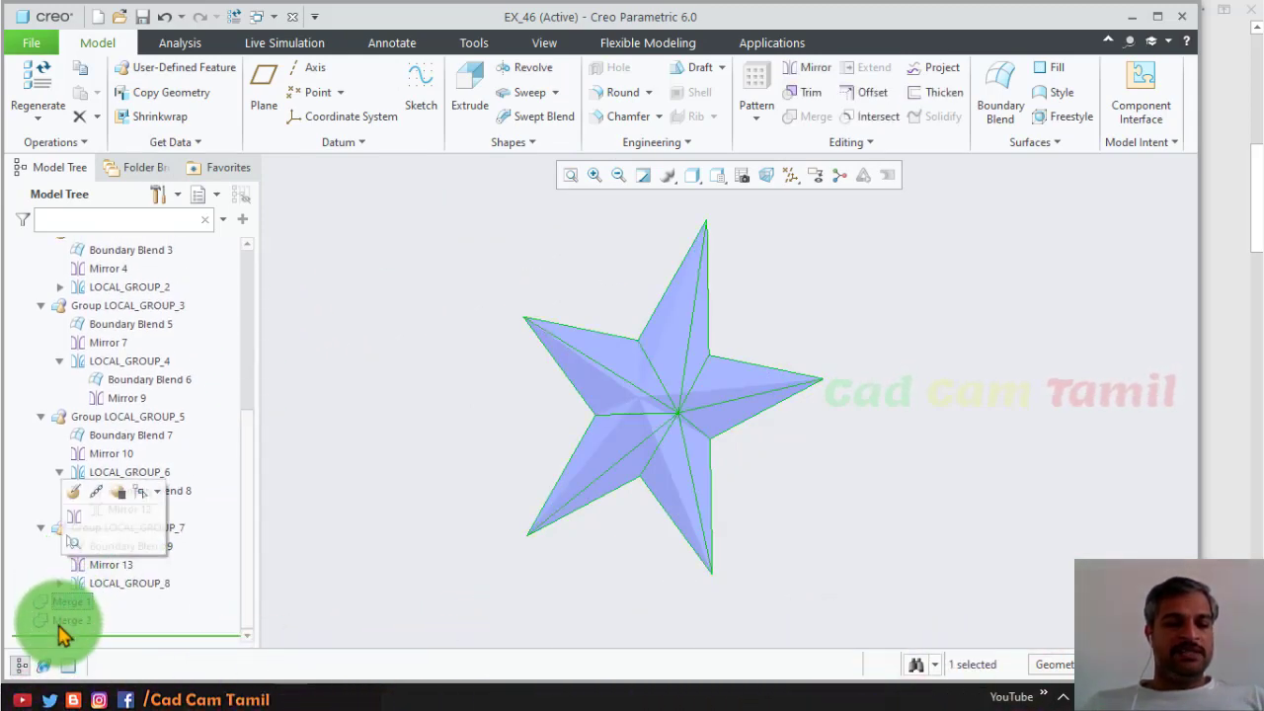
middle_click_drag(1037, 325, 574, 371)
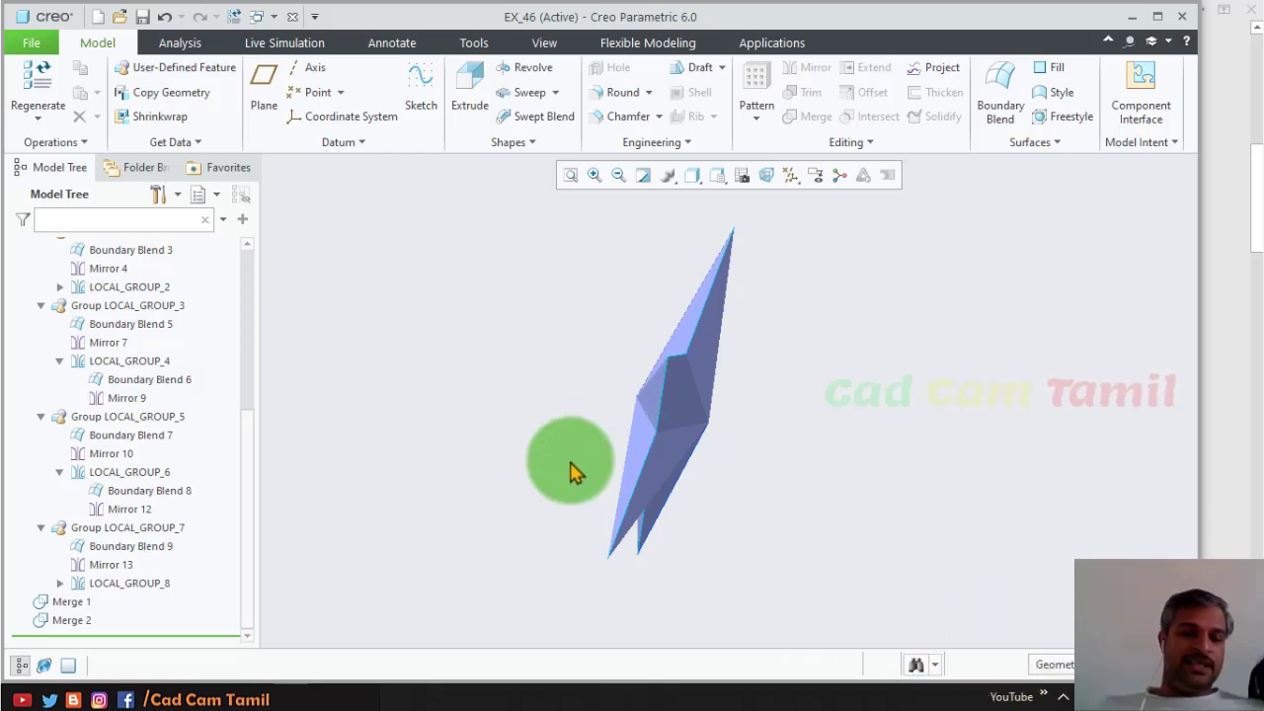
left_click(62, 603)
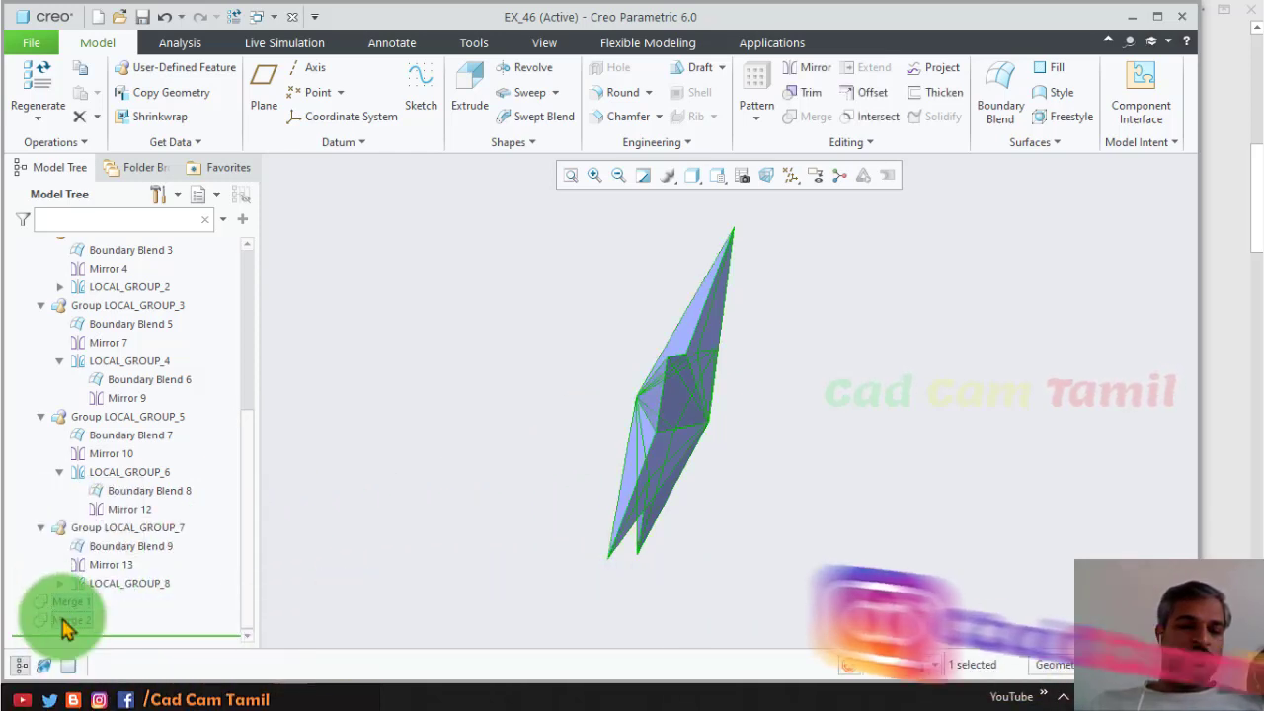
left_click(67, 620, "ctrl")
left_click(790, 122)
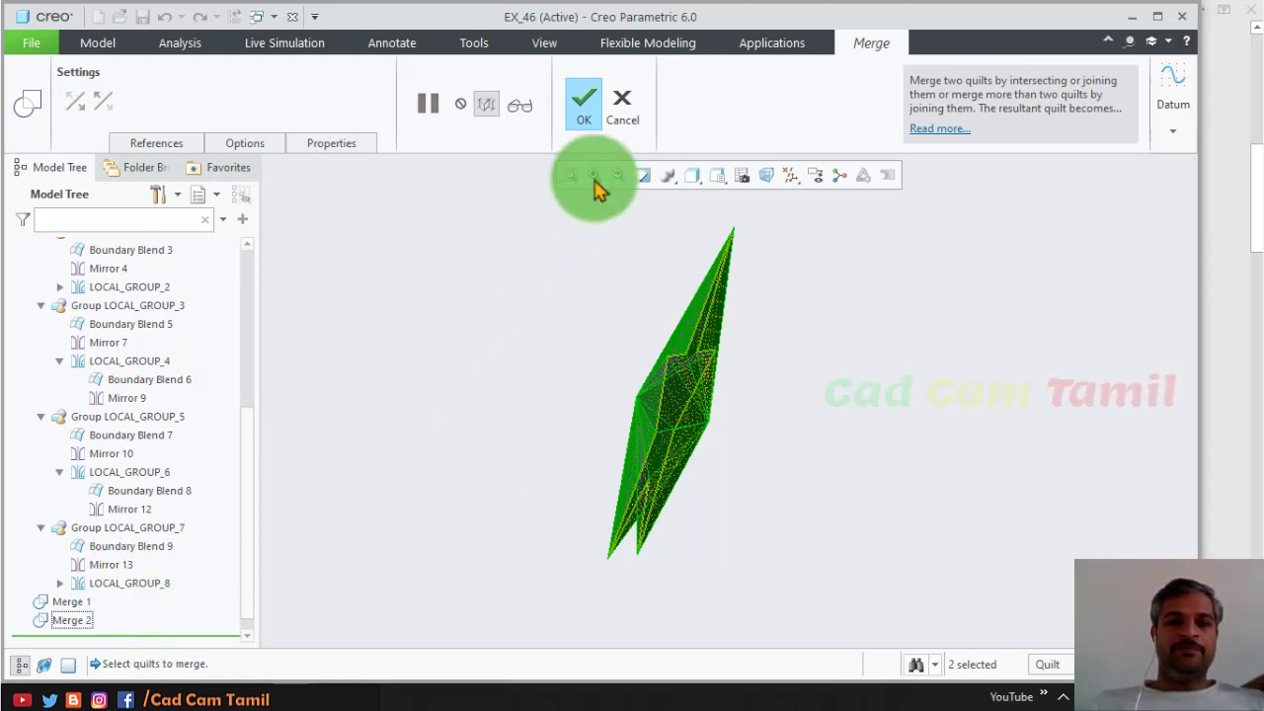
left_click(584, 104)
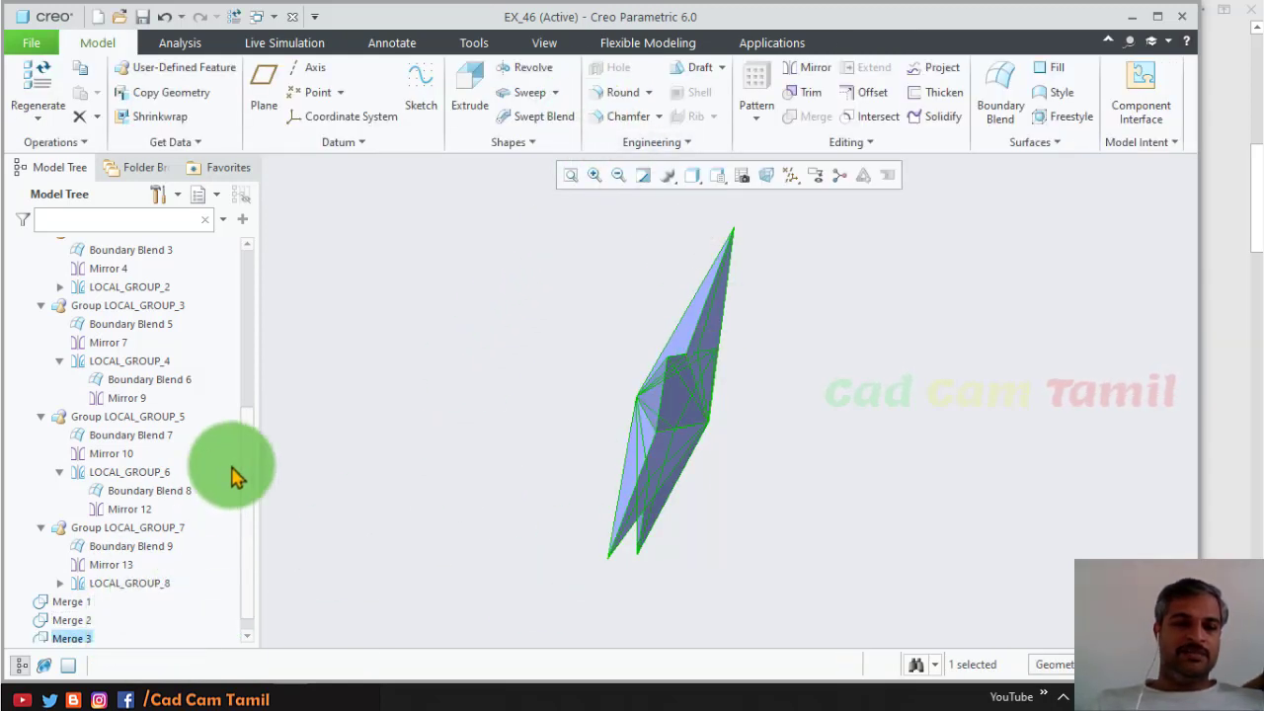
scroll(249, 447, "down", 1)
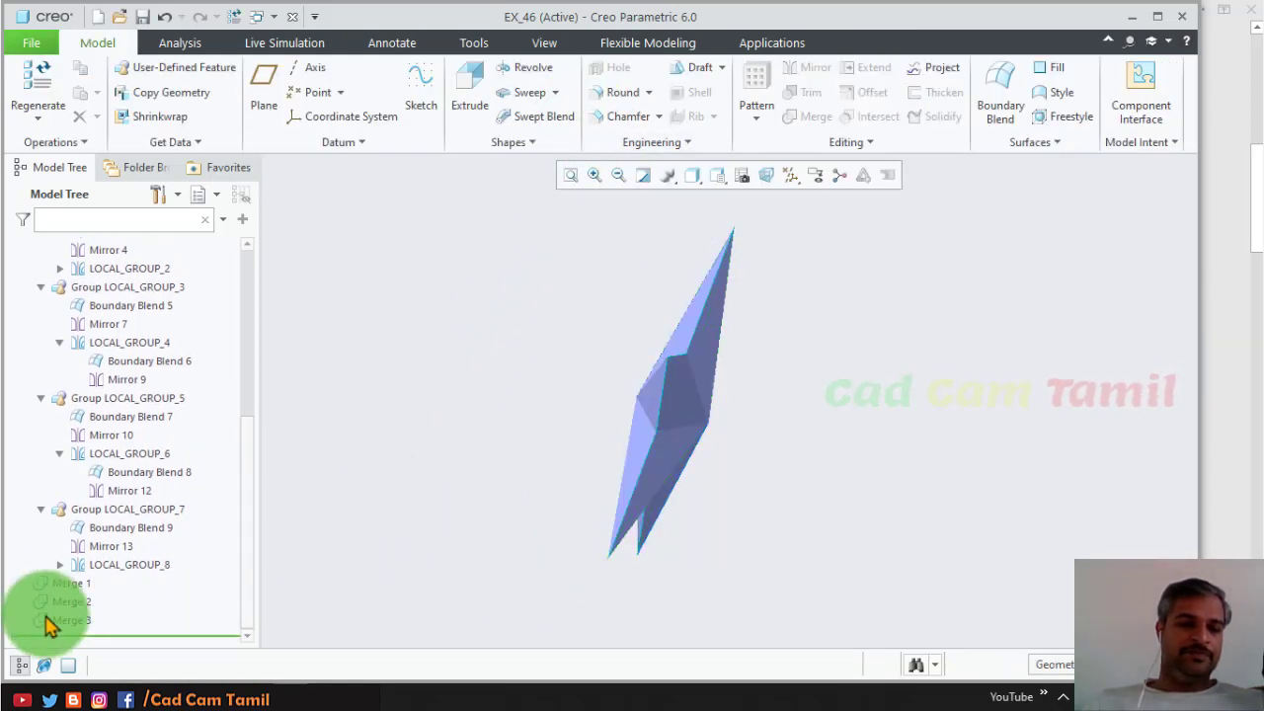
left_click(45, 620)
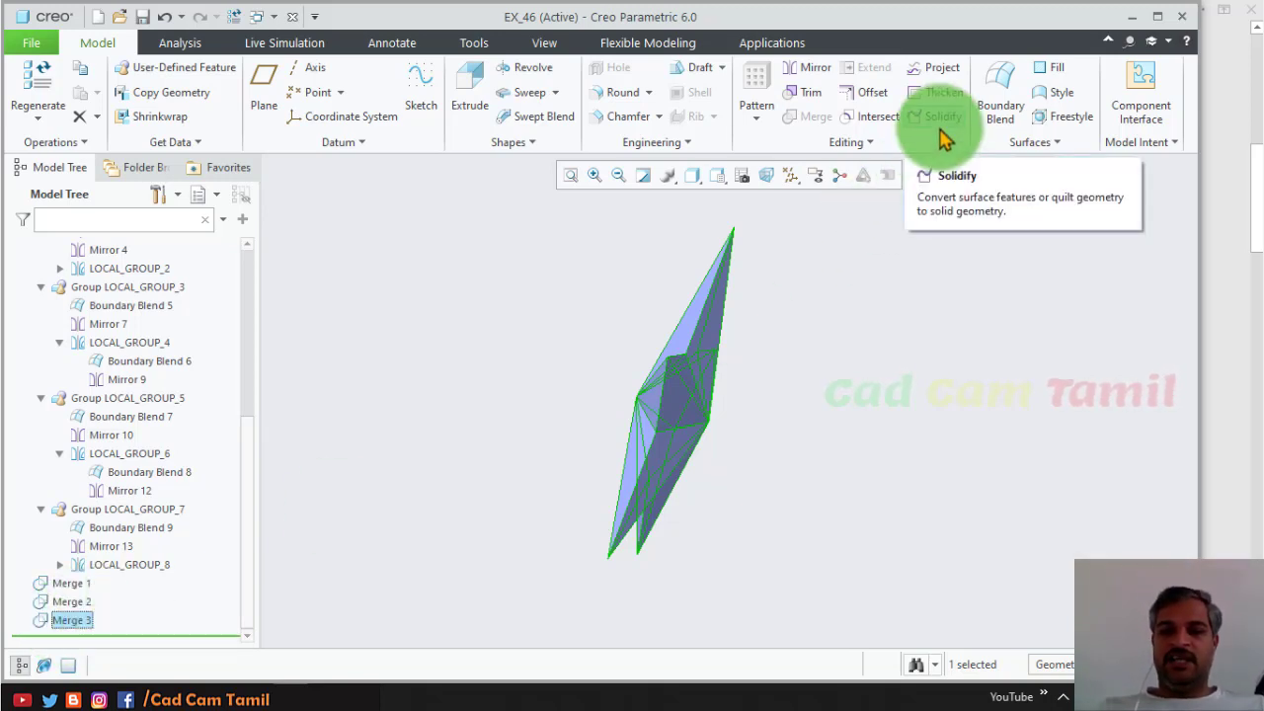
Solidify the Merge 3 quilt, filling it with solid, and orbit to a front view
left_click(945, 132)
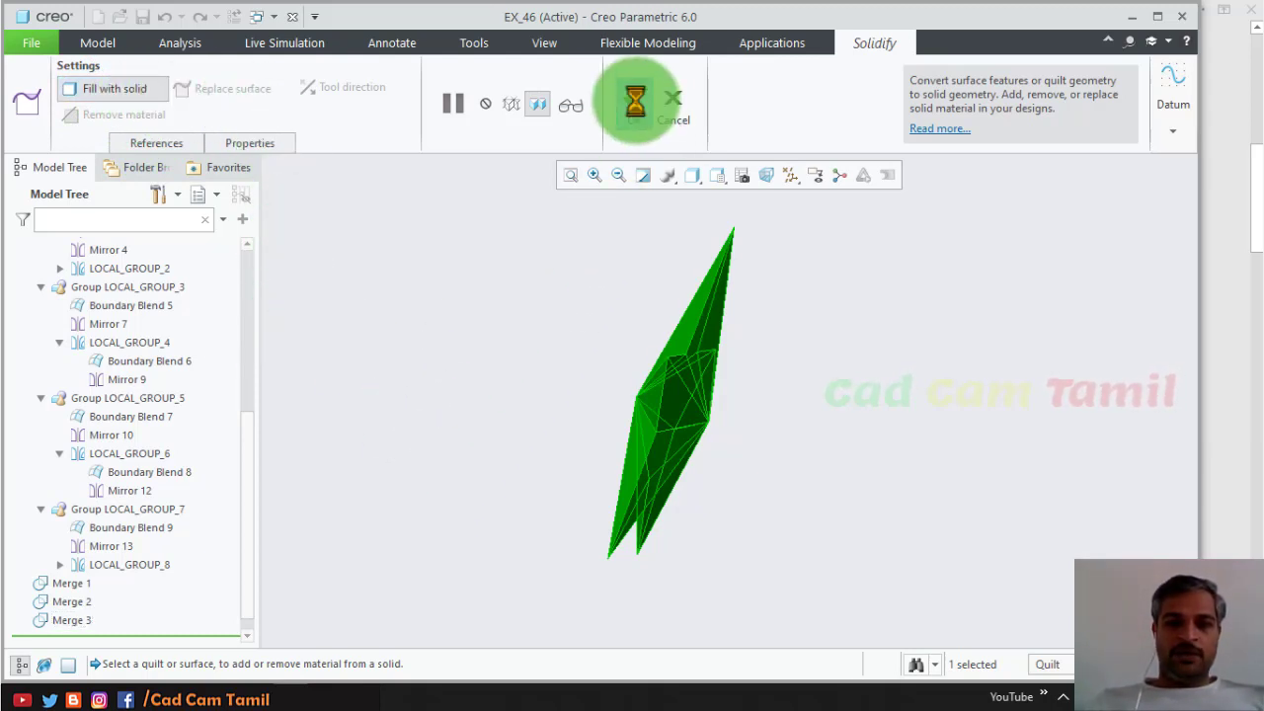
mouse_move(705, 474)
middle_mouse_down()
mouse_move(640, 426)
mouse_move(626, 362)
mouse_move(657, 508)
mouse_move(818, 485)
middle_mouse_up()
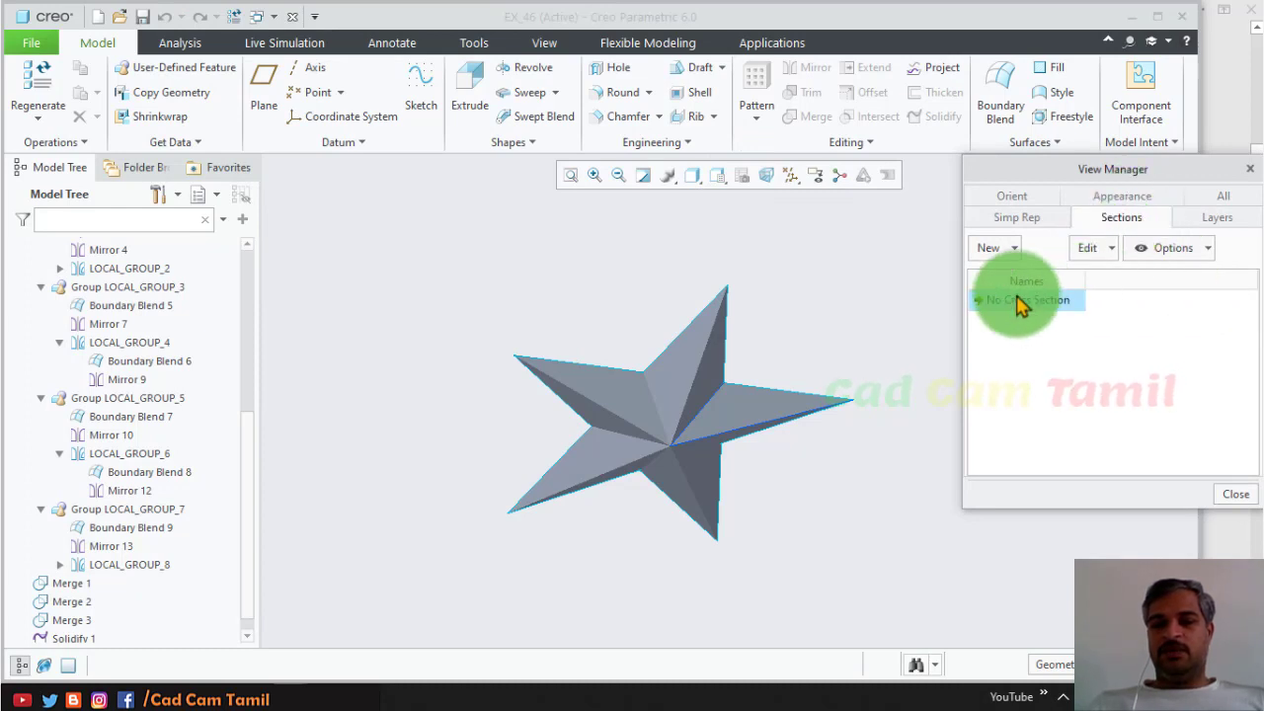
left_click(999, 249)
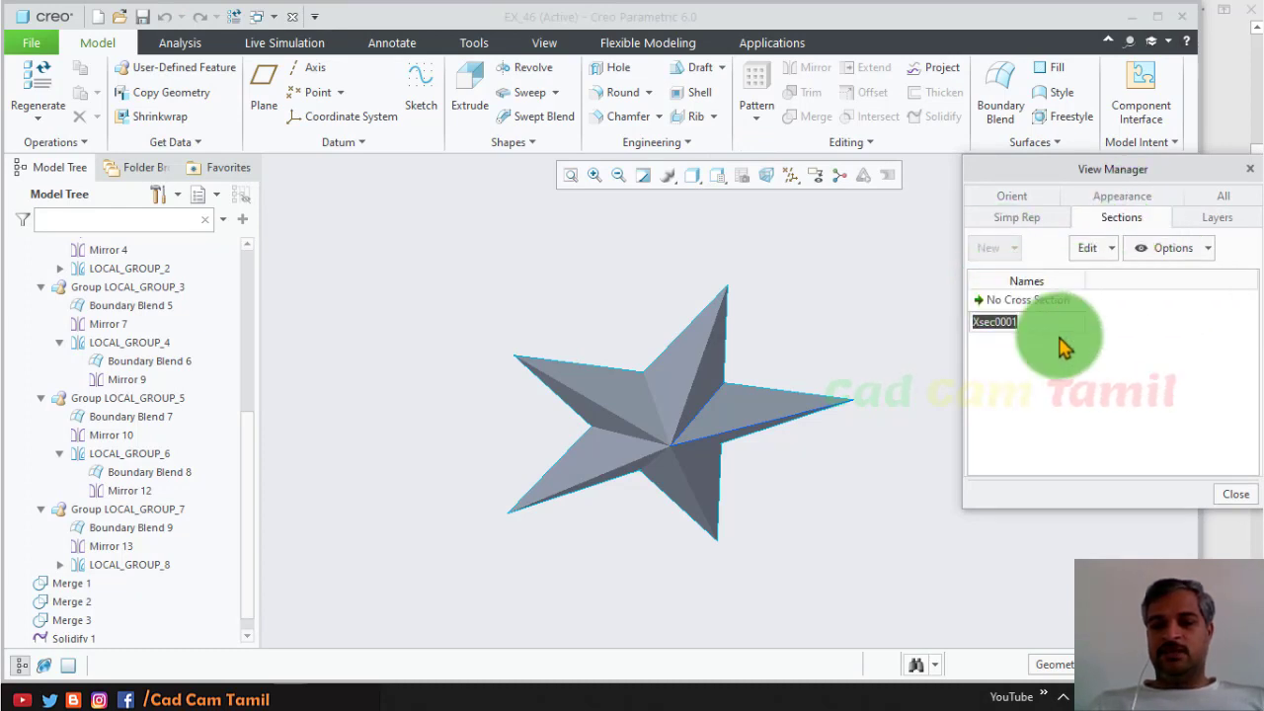
key("Return")
mouse_move(1011, 365)
middle_mouse_down()
mouse_move(821, 361)
mouse_move(733, 437)
mouse_move(740, 364)
mouse_move(808, 523)
middle_mouse_up()
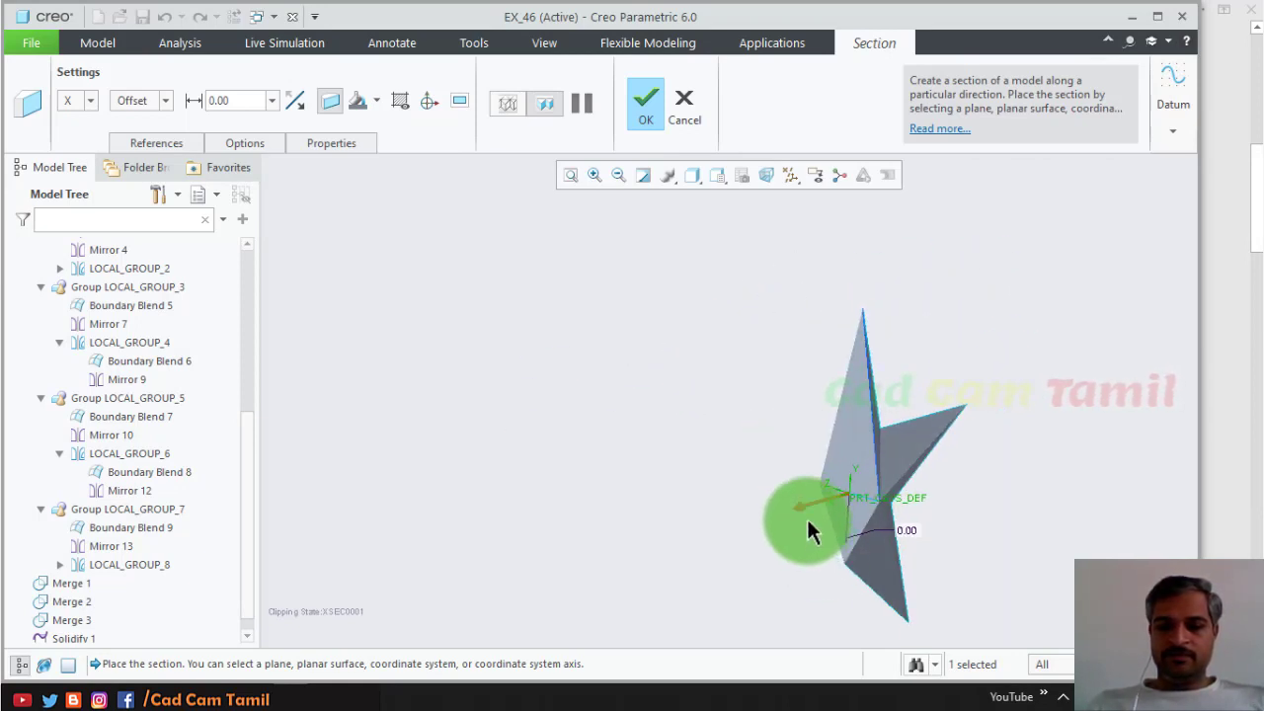
mouse_move(797, 520)
left_mouse_down()
mouse_move(691, 519)
mouse_move(773, 521)
mouse_move(698, 422)
left_mouse_up()
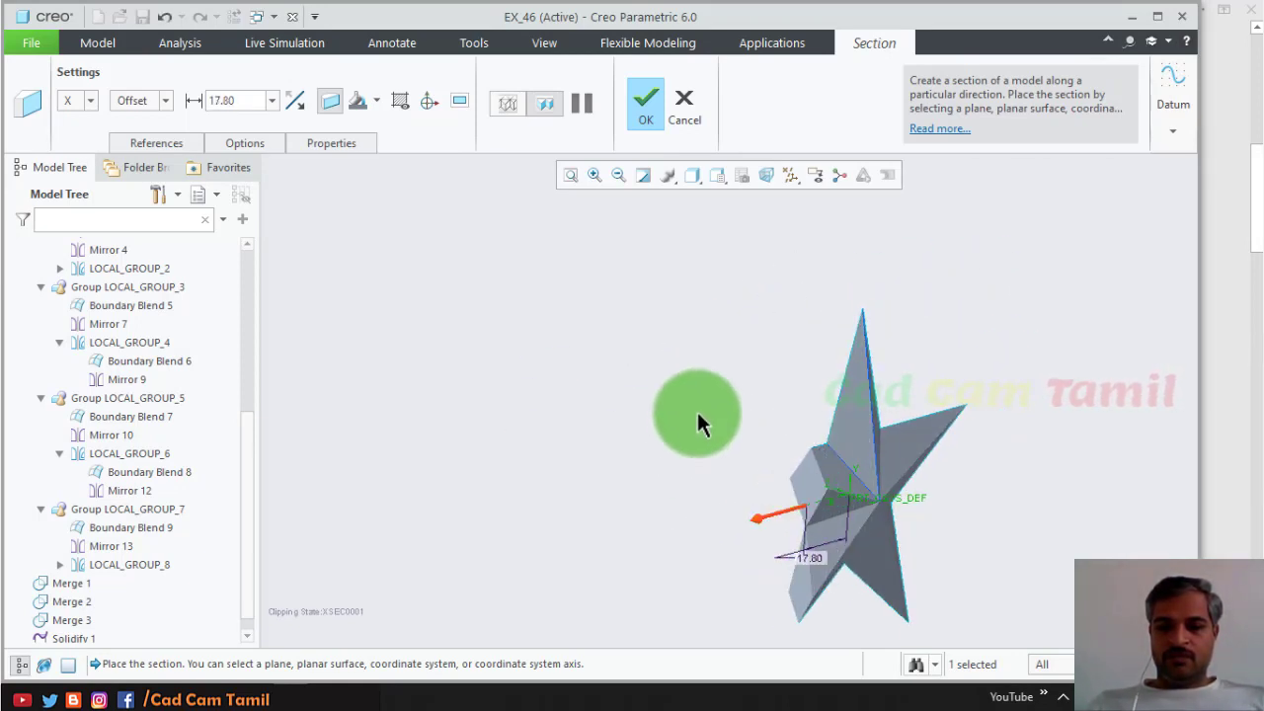
mouse_move(710, 453)
middle_mouse_down()
mouse_move(737, 425)
mouse_move(770, 474)
mouse_move(852, 484)
mouse_move(739, 474)
middle_mouse_up()
mouse_move(740, 474)
left_mouse_down()
mouse_move(740, 424)
mouse_move(686, 426)
mouse_move(846, 431)
mouse_move(635, 464)
mouse_move(833, 461)
mouse_move(728, 460)
left_mouse_up()
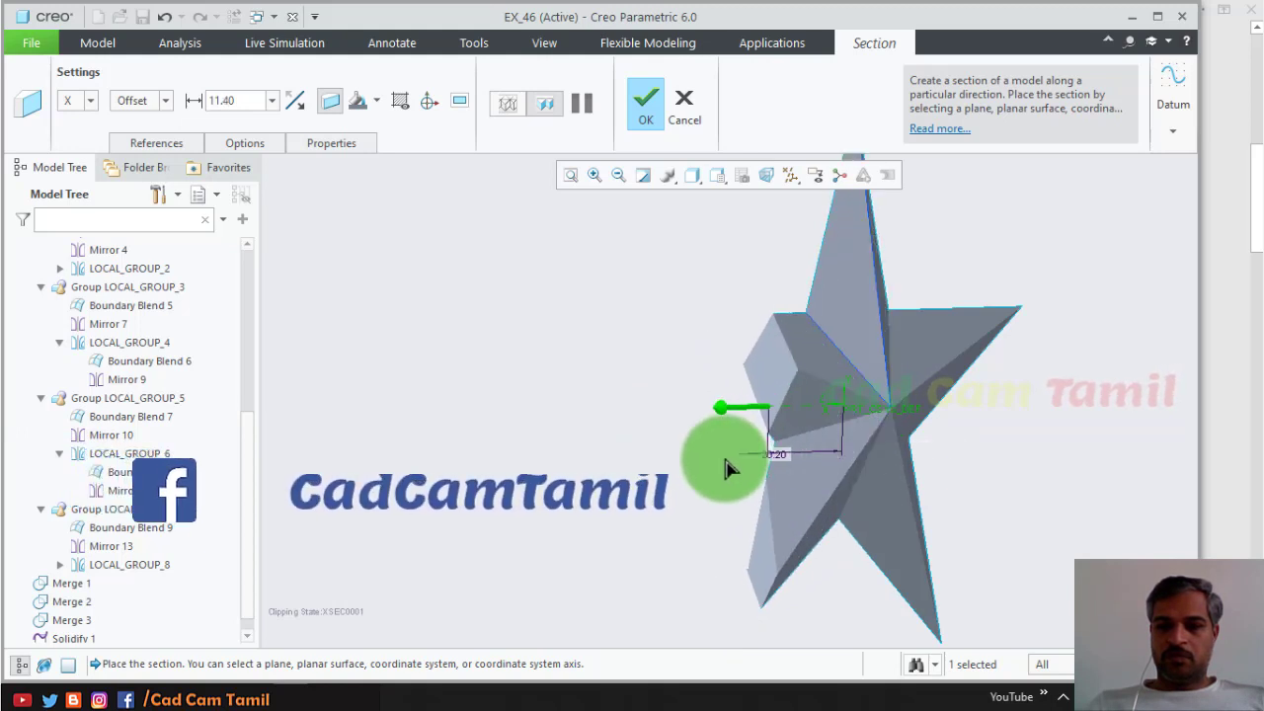
left_click(681, 96)
left_click(615, 386)
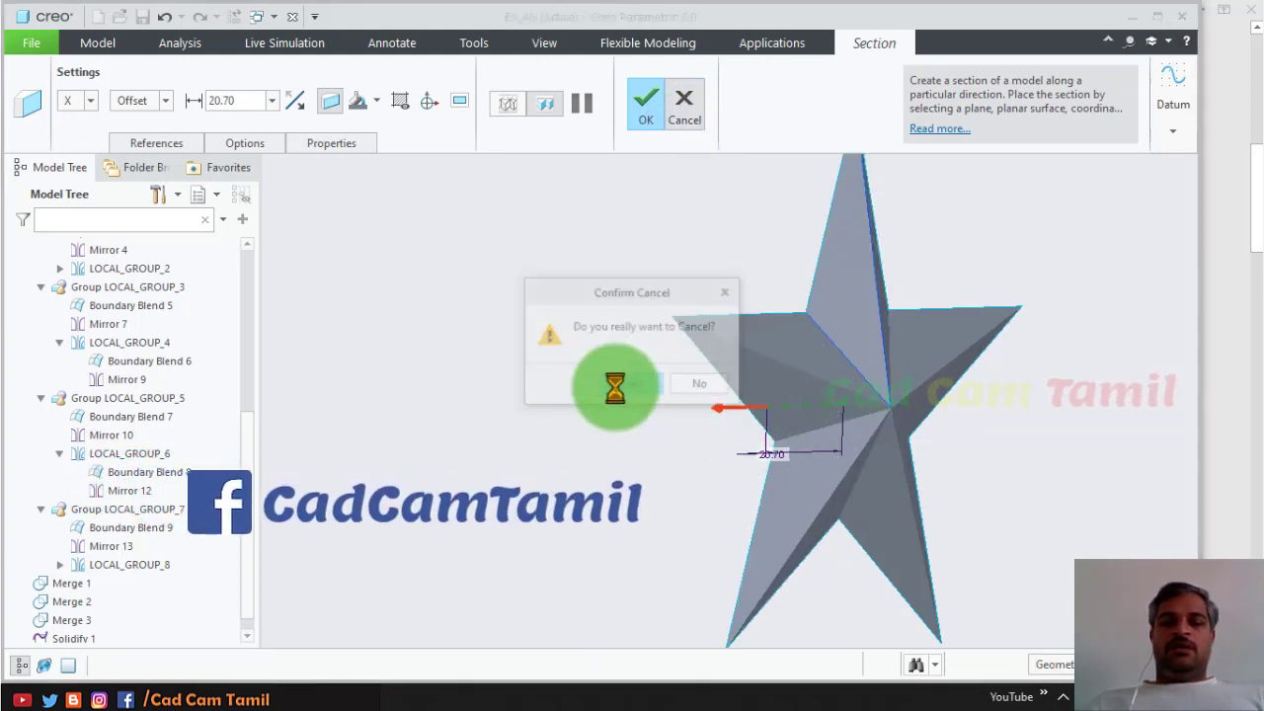
left_click(1235, 494)
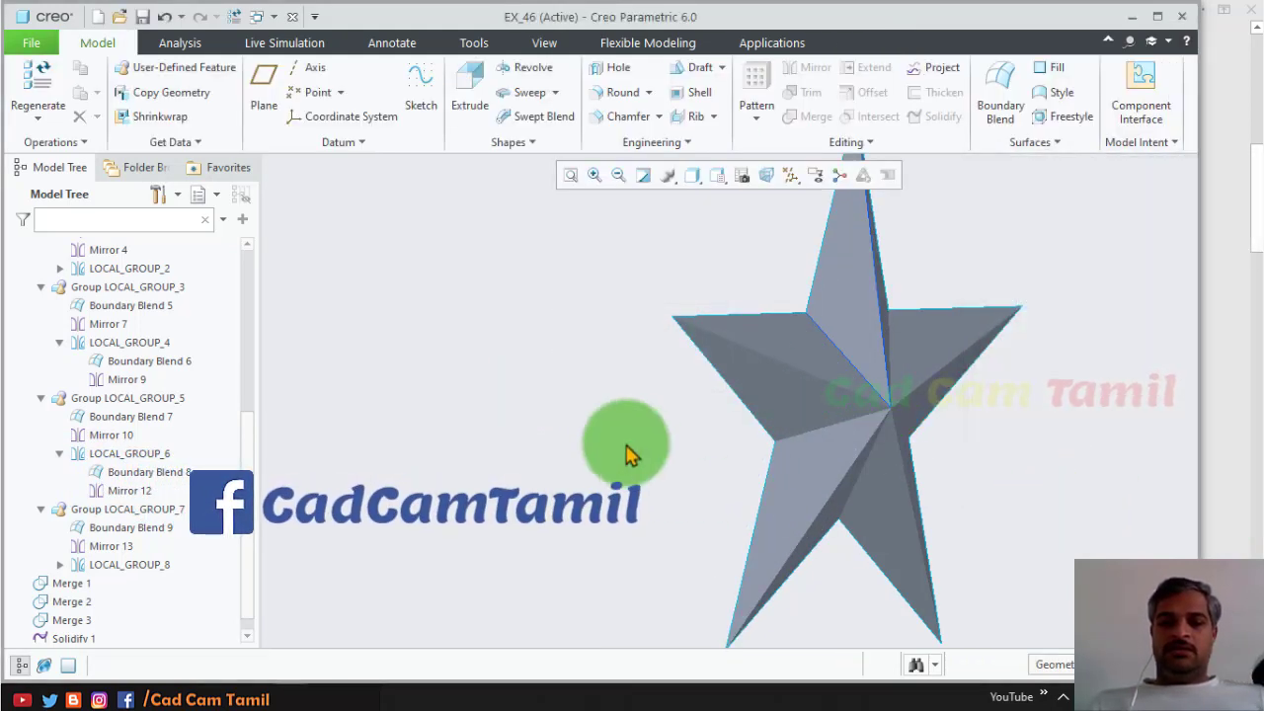
Hide Sketch 1 through Curve 2, including PNT0, so only the solid star remains visible
mouse_move(626, 451)
middle_mouse_down()
mouse_move(780, 434)
mouse_move(745, 418)
mouse_move(801, 415)
mouse_move(784, 395)
mouse_move(623, 400)
middle_mouse_up()
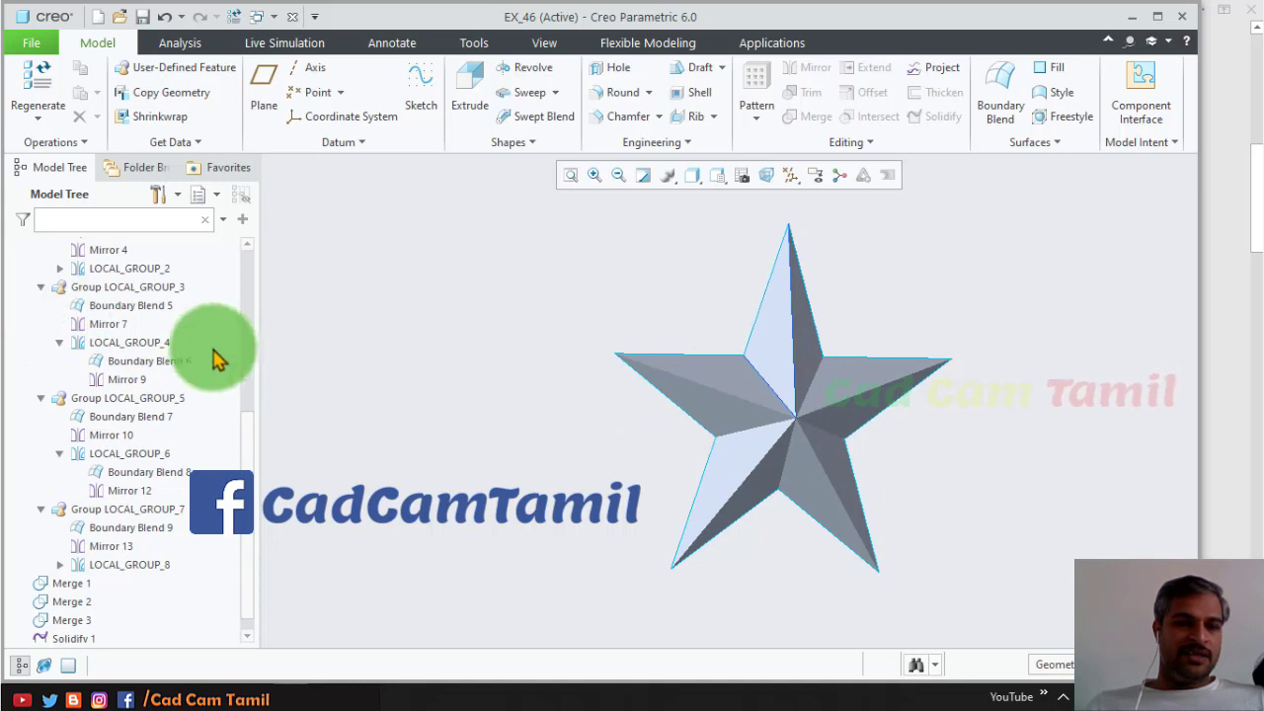
left_click_drag(247, 474, 262, 273)
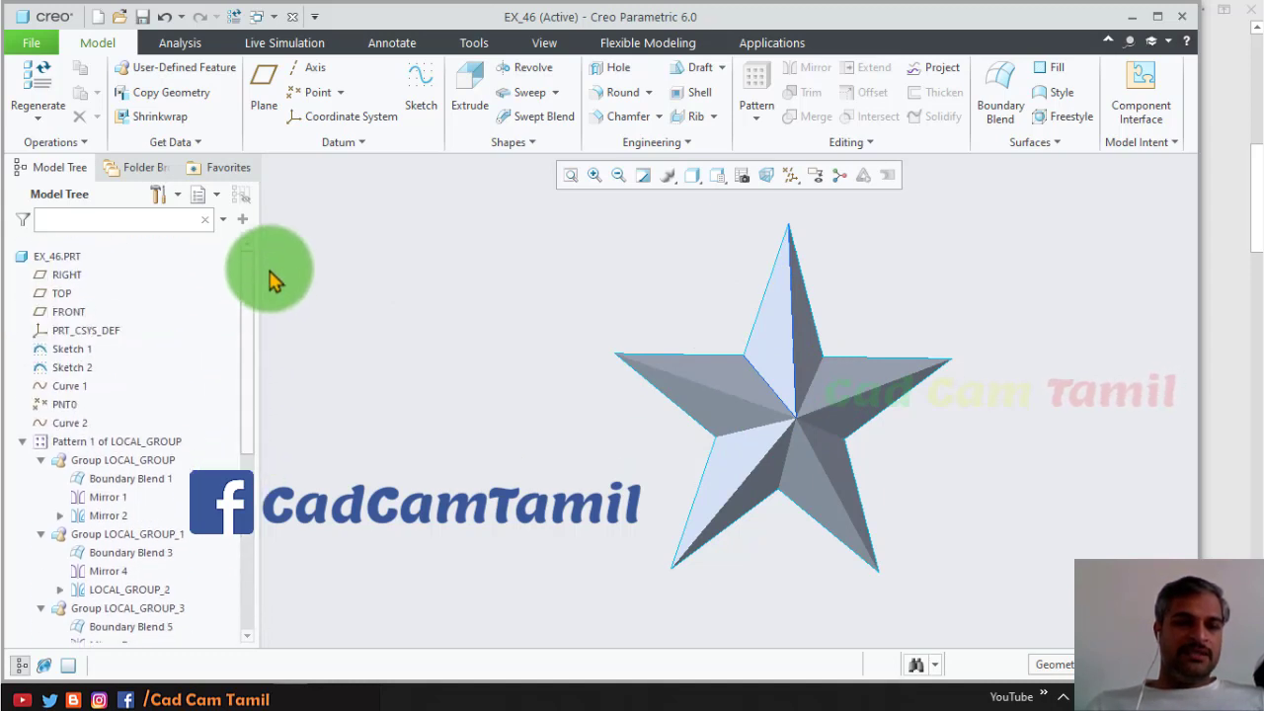
left_click(77, 341)
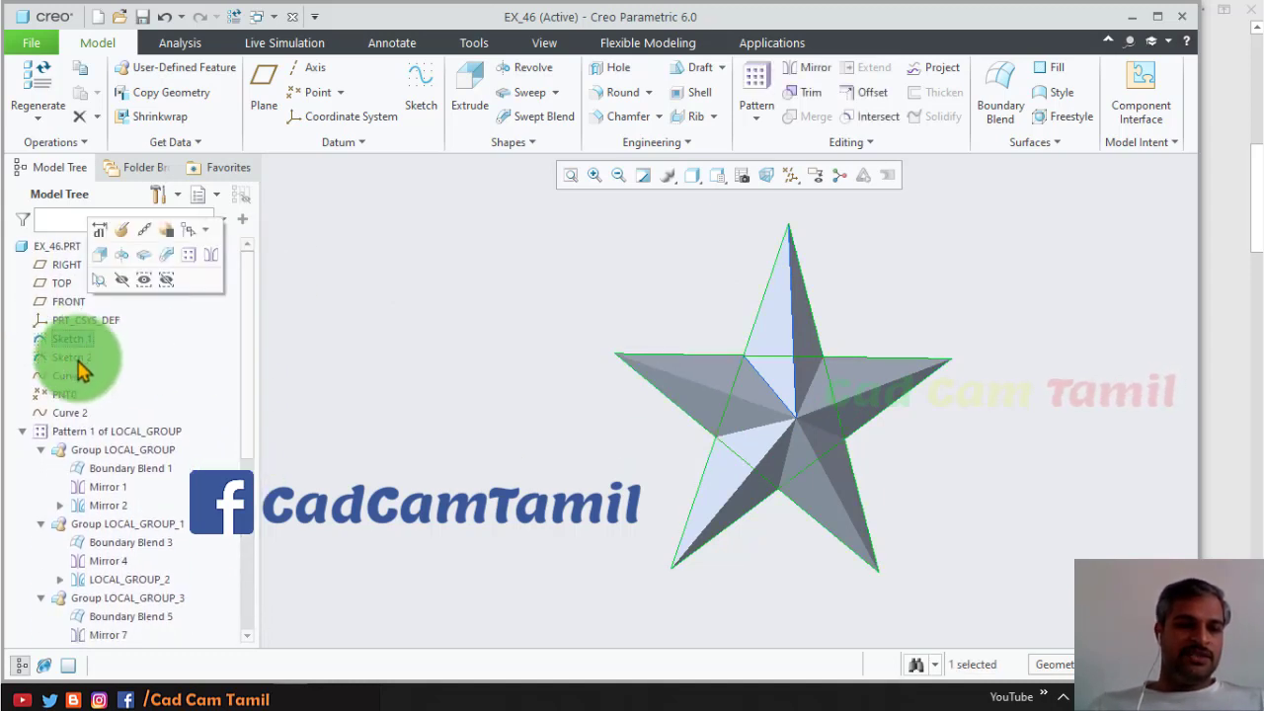
left_click(79, 358, "ctrl")
left_click(65, 377, "ctrl")
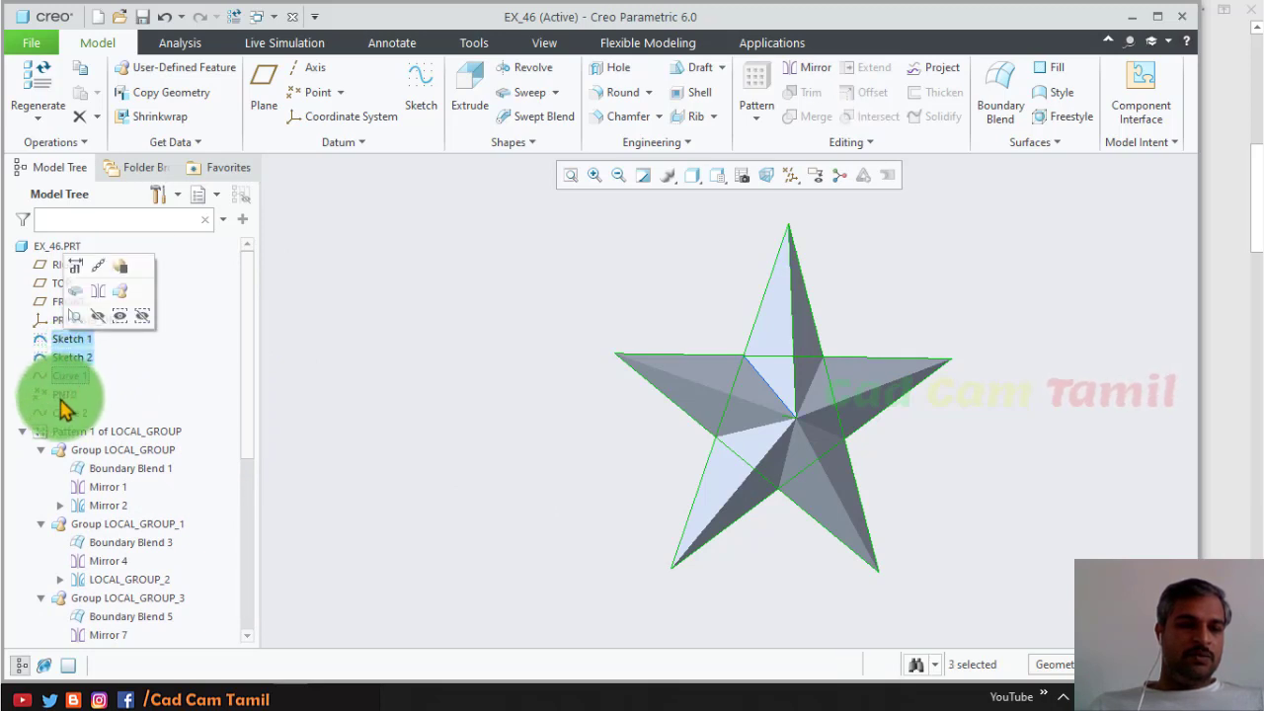
left_click(63, 395, "ctrl")
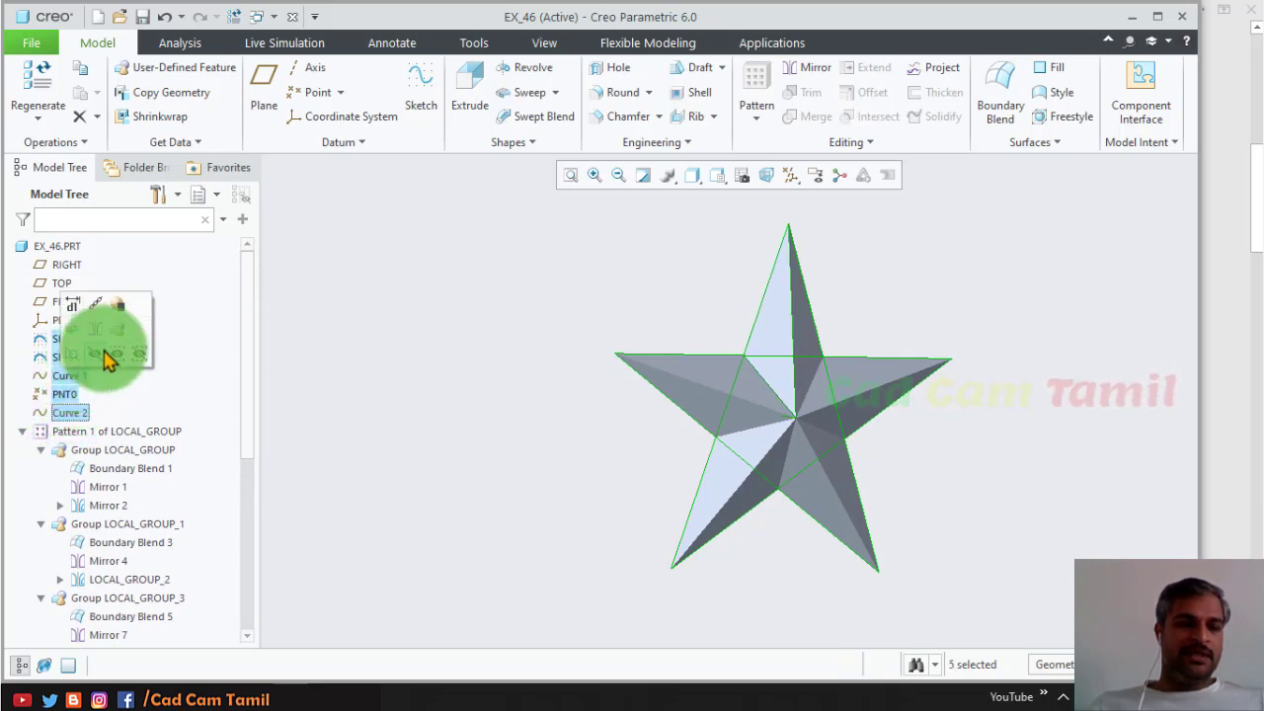
left_click(96, 357)
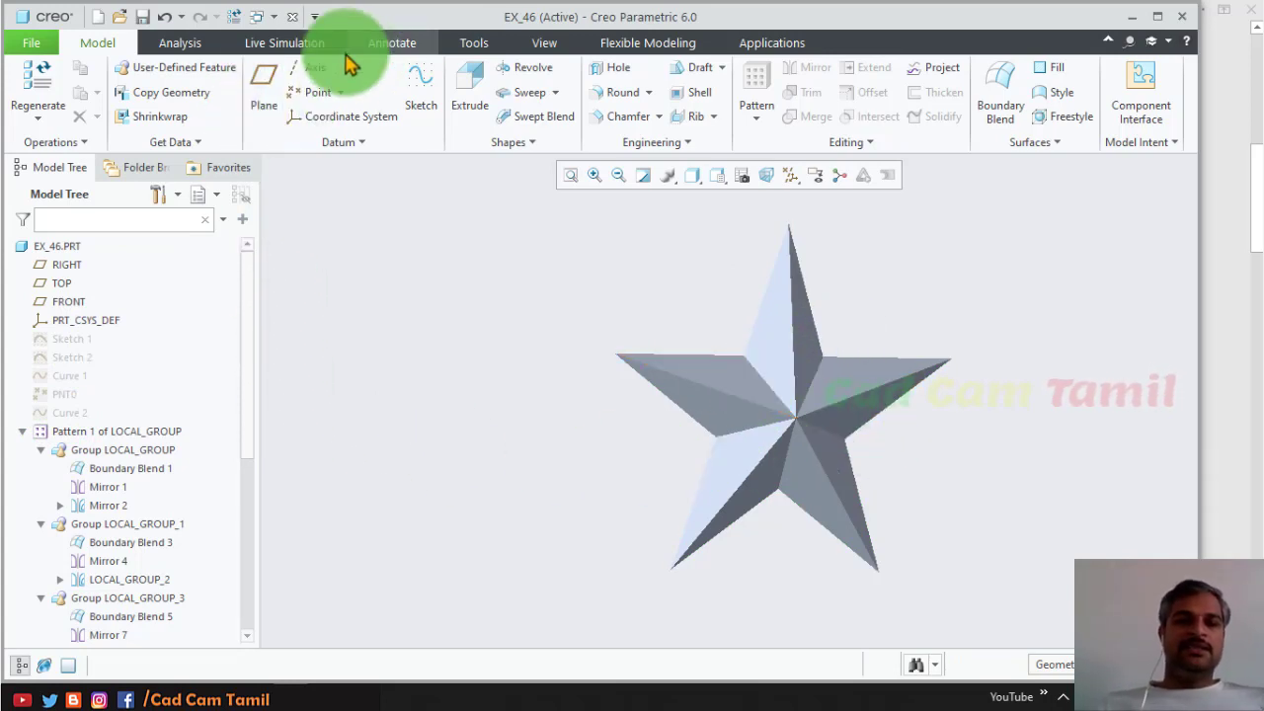
left_click(548, 44)
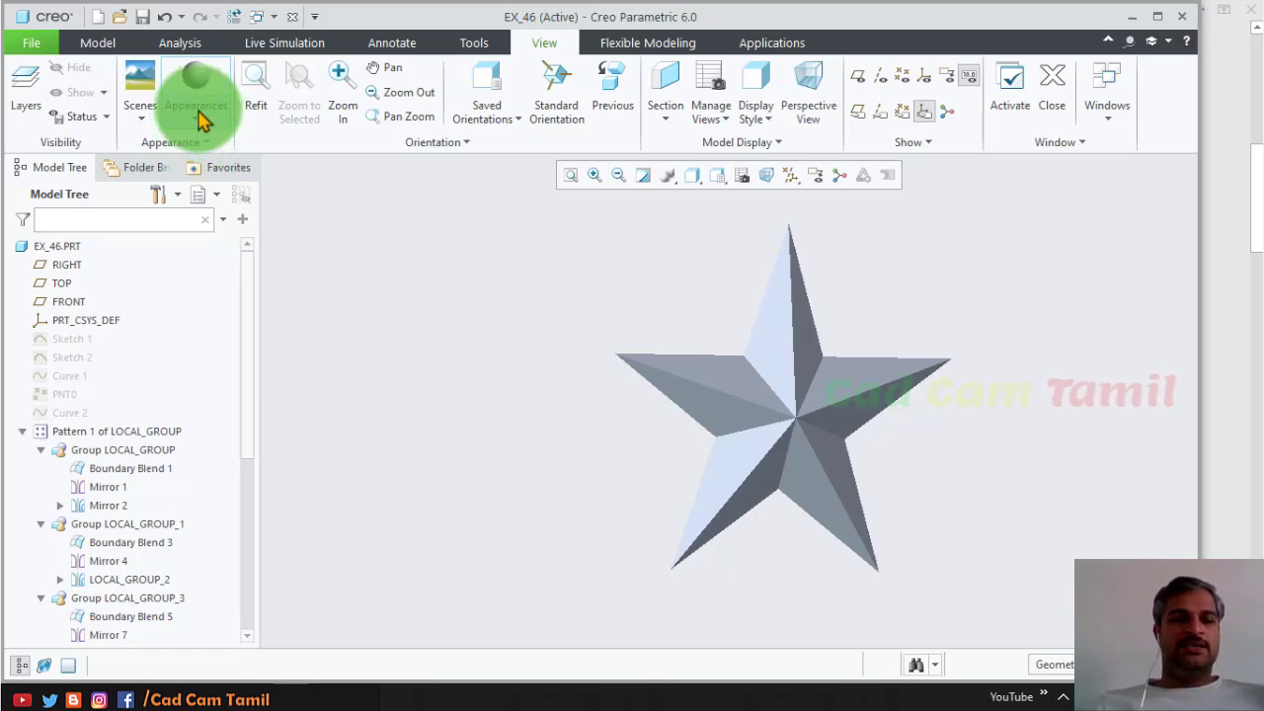
Apply the yellow appearance to the upper spike's left face and the left arm's upper face
left_click(200, 116)
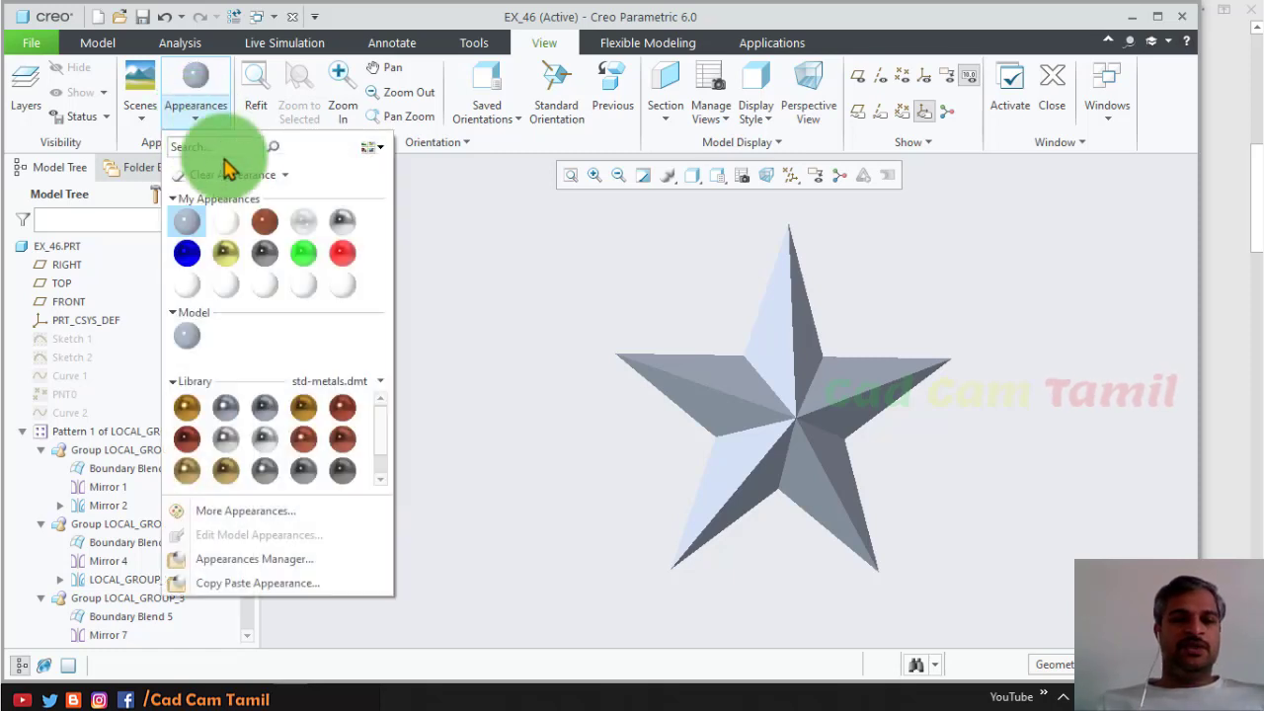
left_click(198, 284)
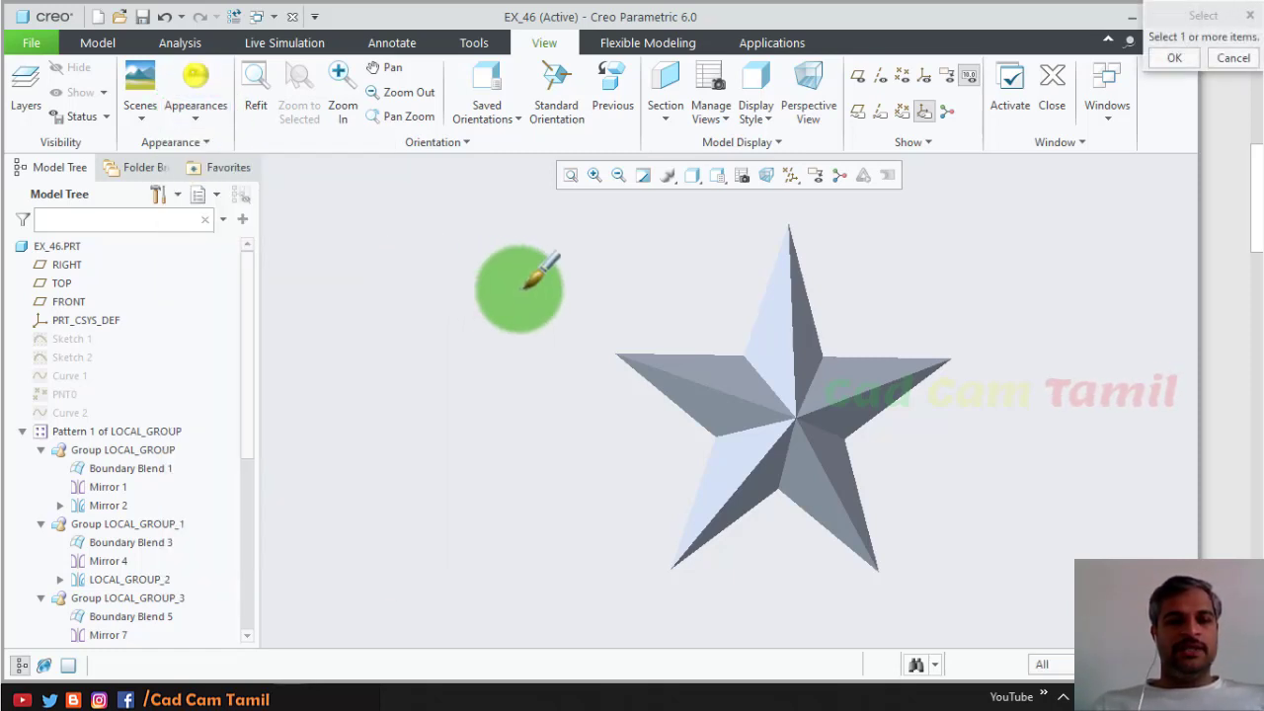
left_click(772, 327)
left_click(738, 365, "ctrl")
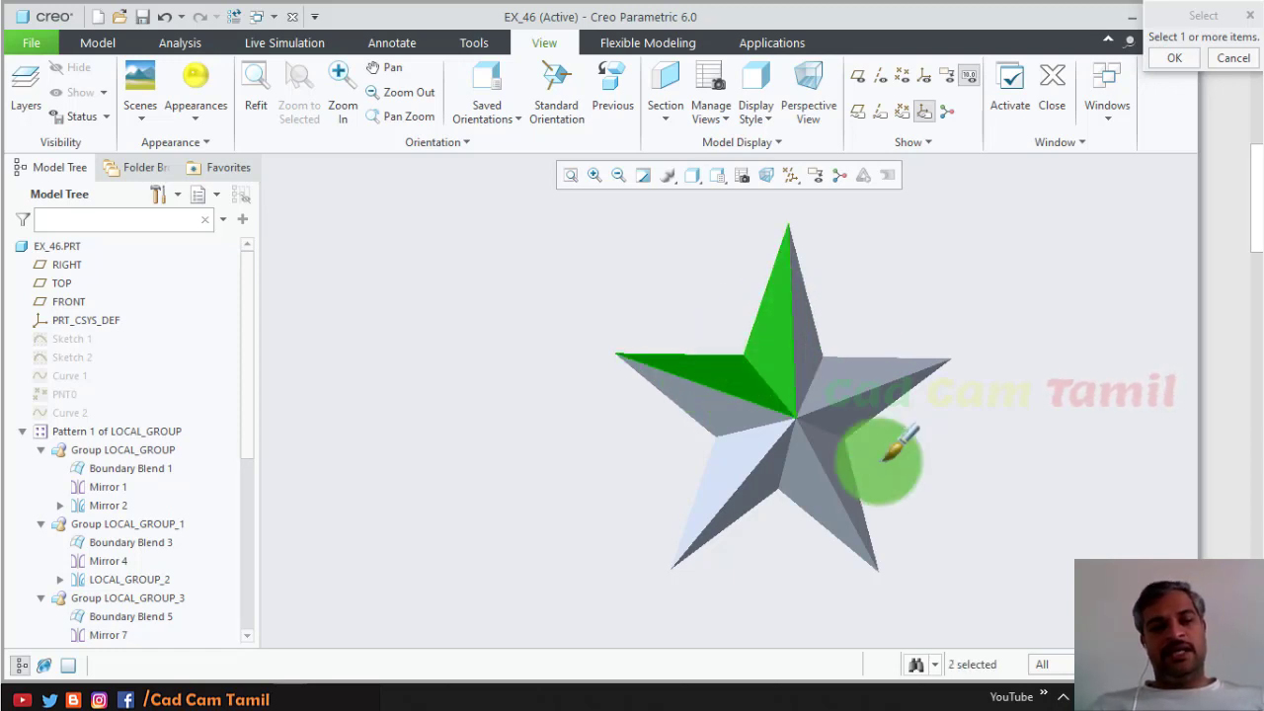
left_click(1174, 57)
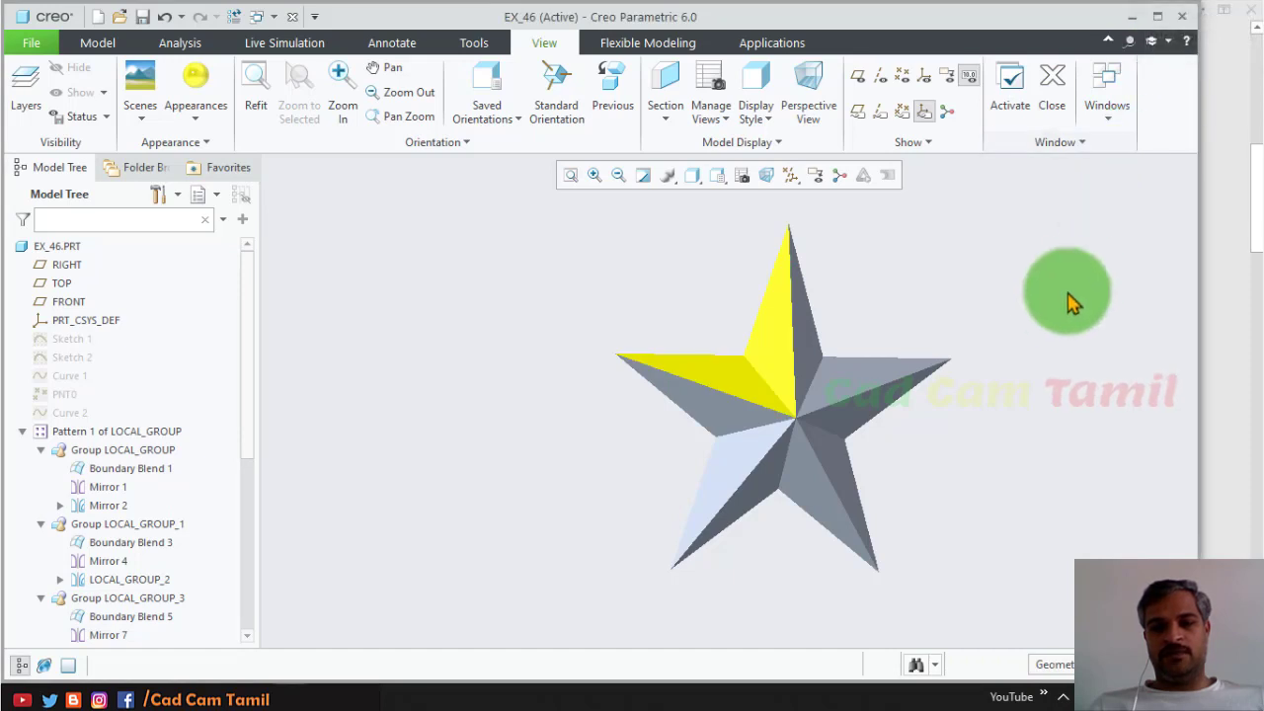
Apply the blue appearance to the two top-right faces, including the right arm's upper face
left_click(196, 134)
left_click(192, 247)
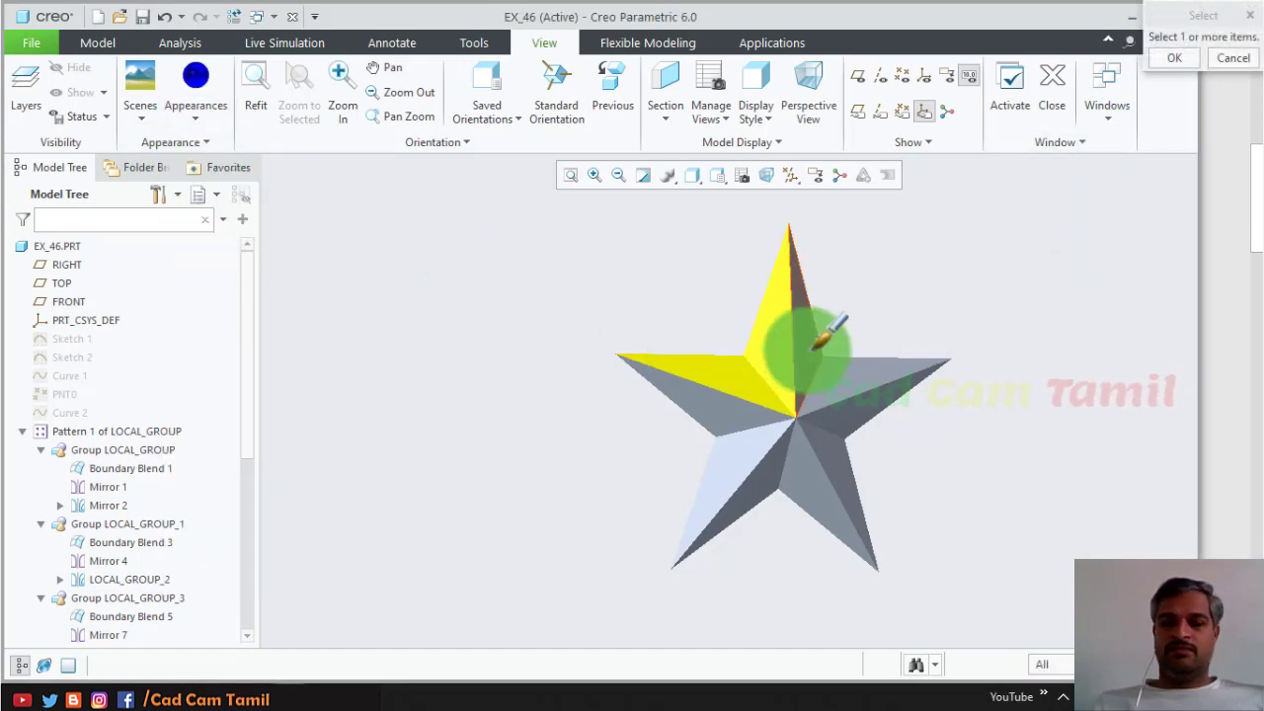
left_click(846, 367, "ctrl")
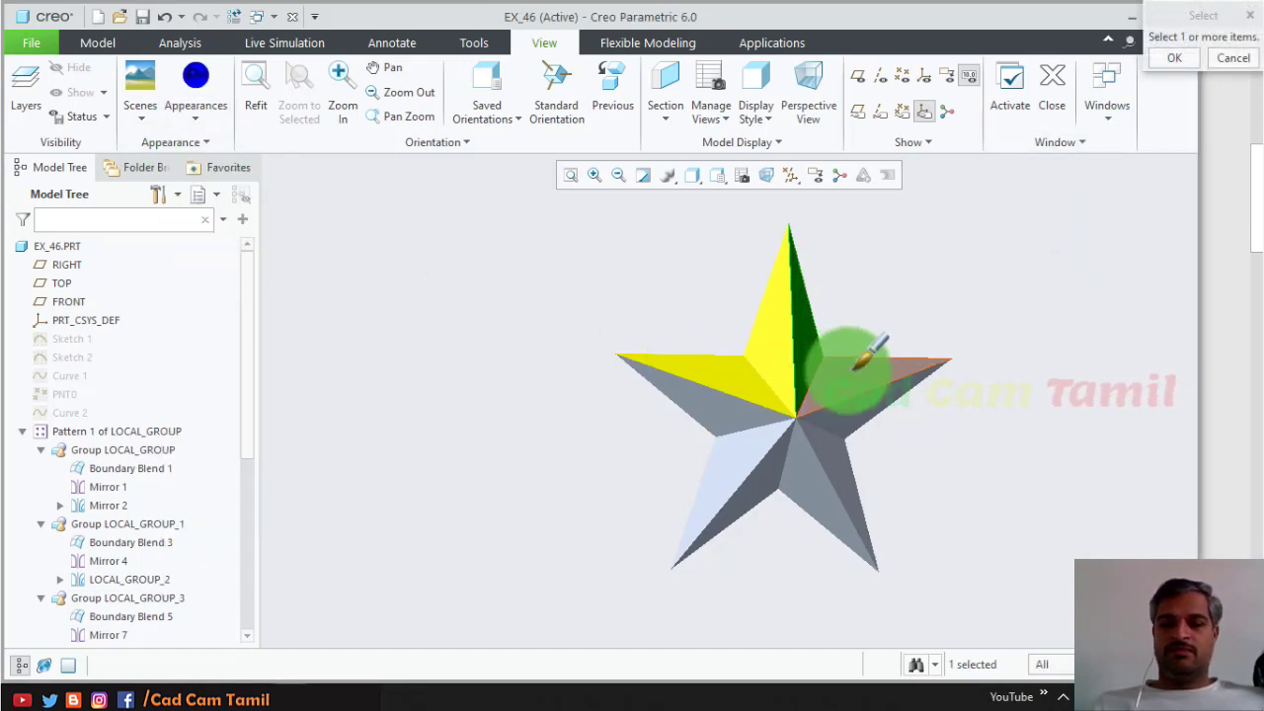
left_click(1181, 61)
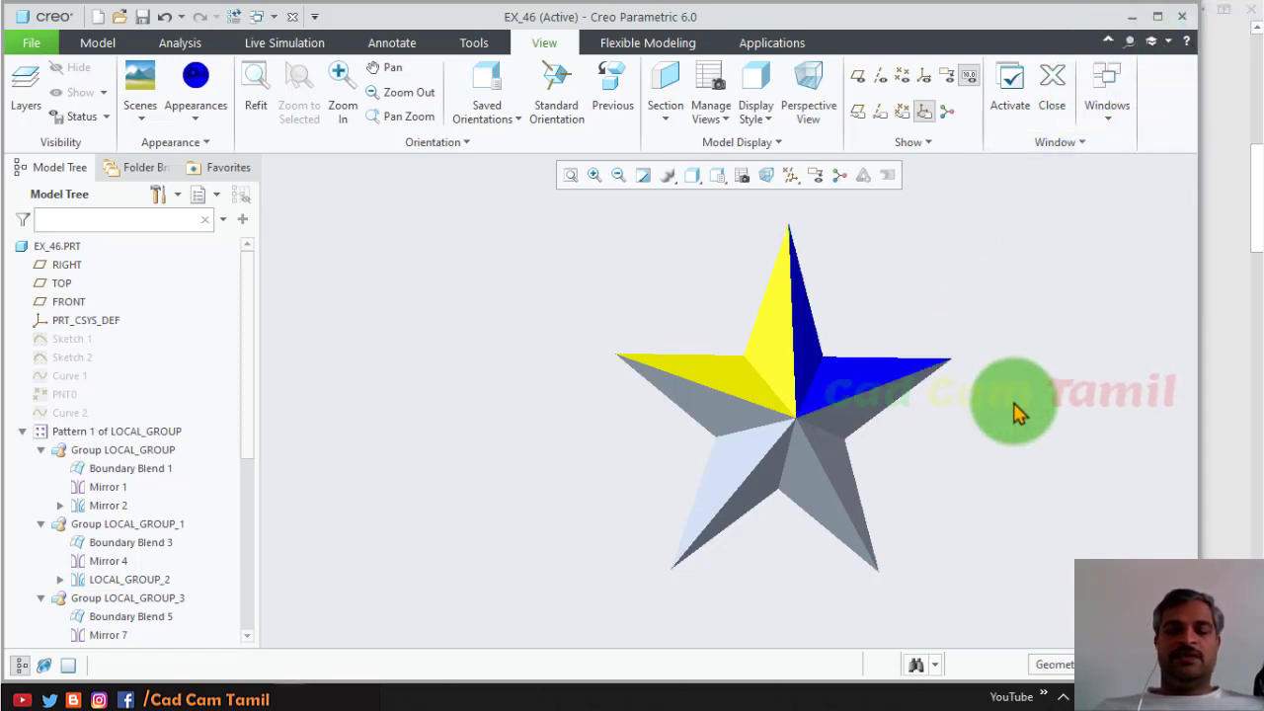
mouse_move(1018, 413)
middle_mouse_down()
mouse_move(802, 478)
mouse_move(897, 395)
mouse_move(443, 572)
mouse_move(677, 500)
mouse_move(732, 455)
mouse_move(756, 403)
mouse_move(748, 494)
middle_mouse_up()
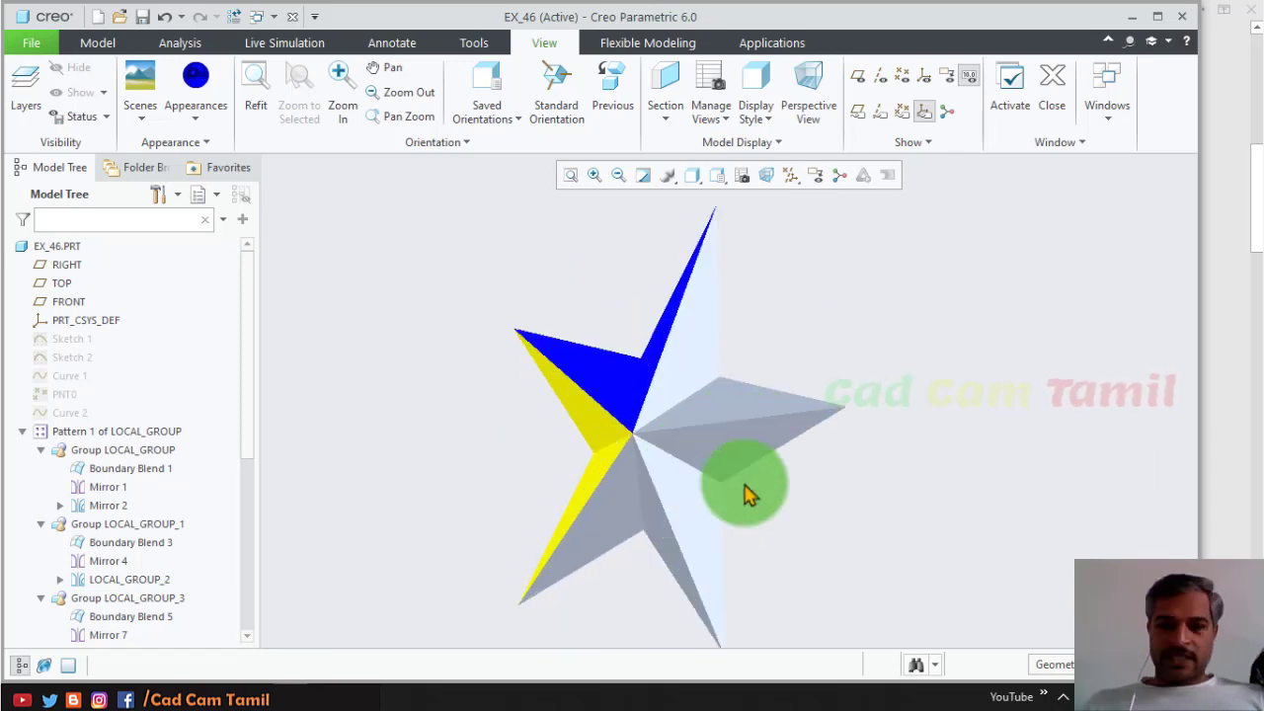